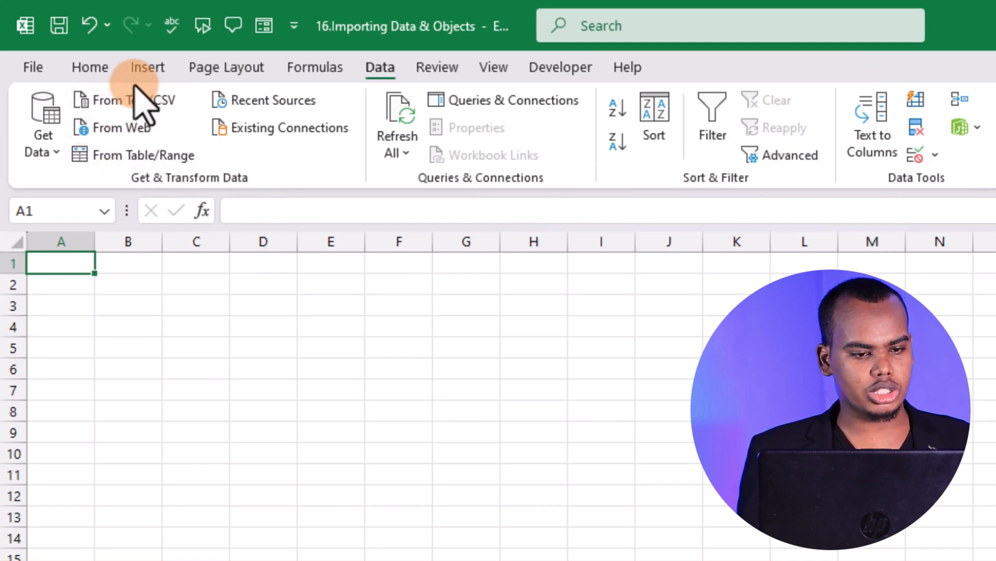
Look over the available external data sources and start a data import from a PDF file
left_click(48, 152)
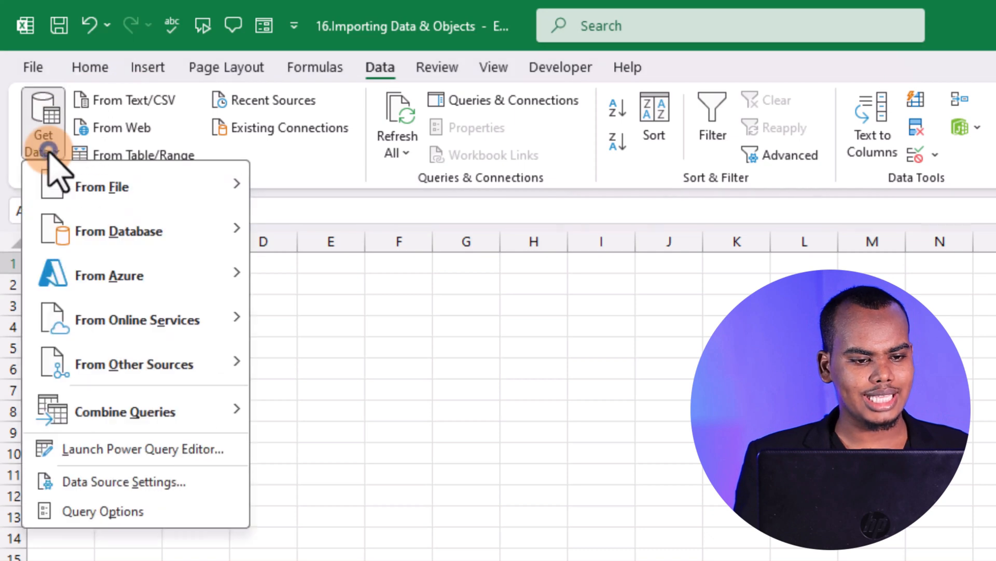
mouse_move(101, 182)
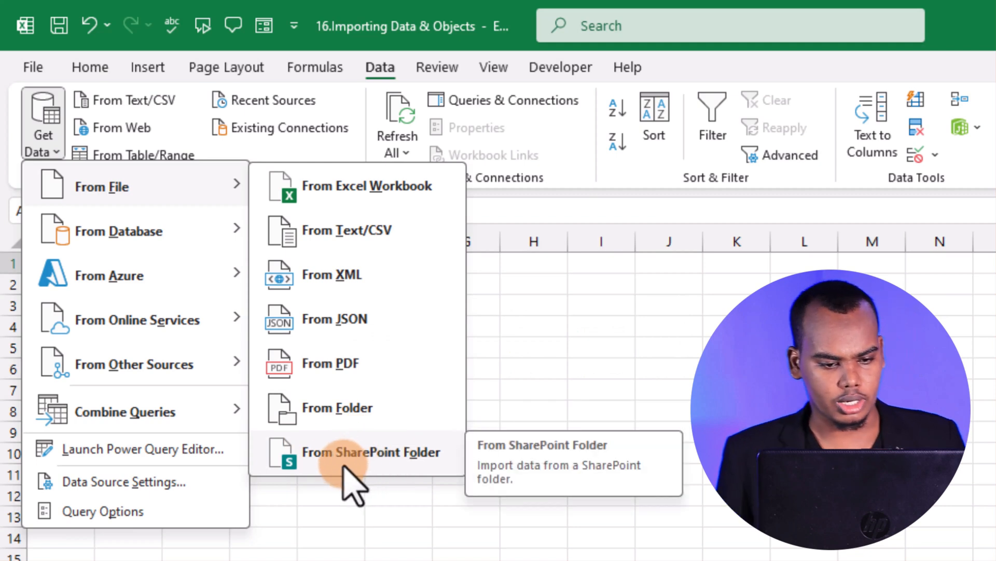
mouse_move(158, 240)
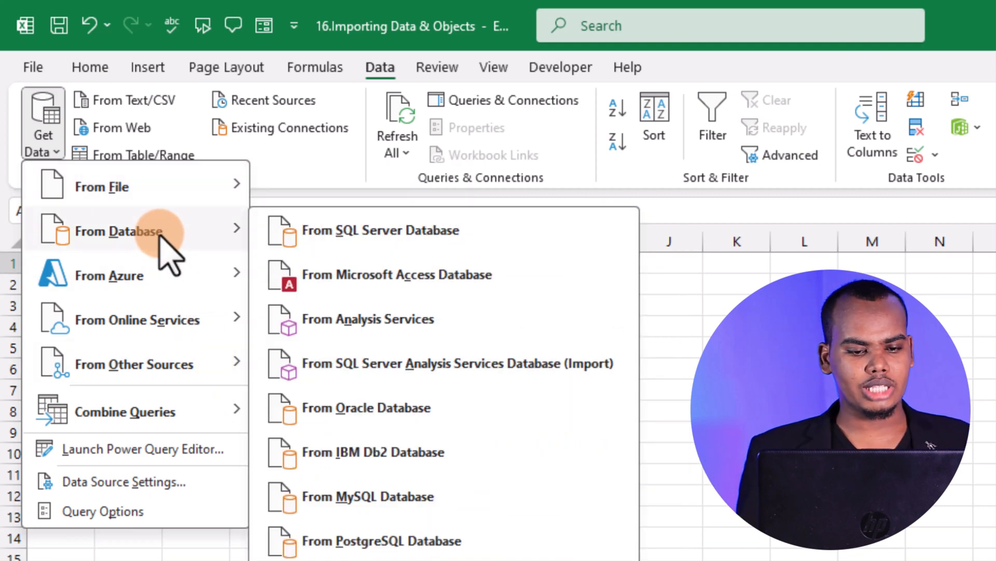
mouse_move(143, 288)
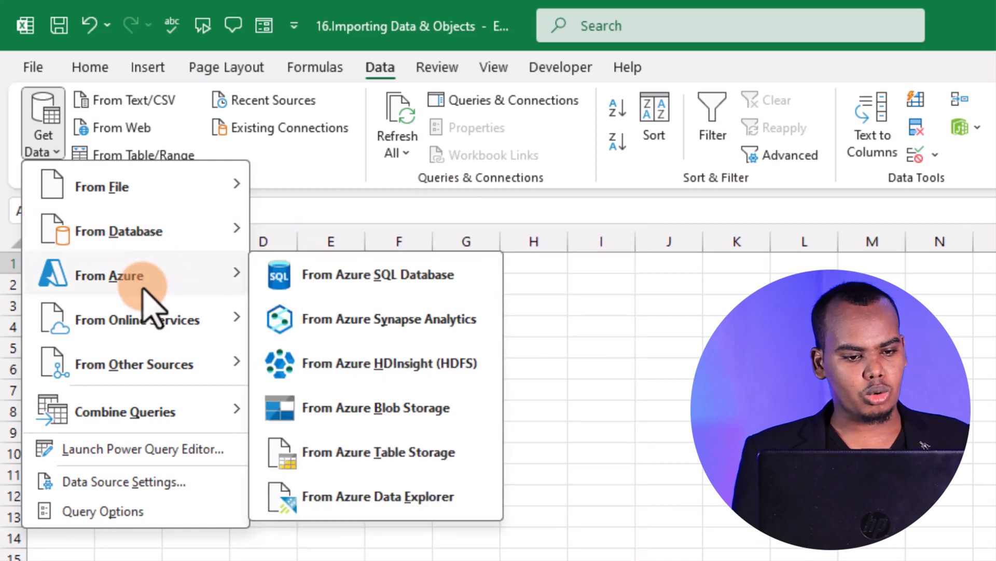
mouse_move(152, 369)
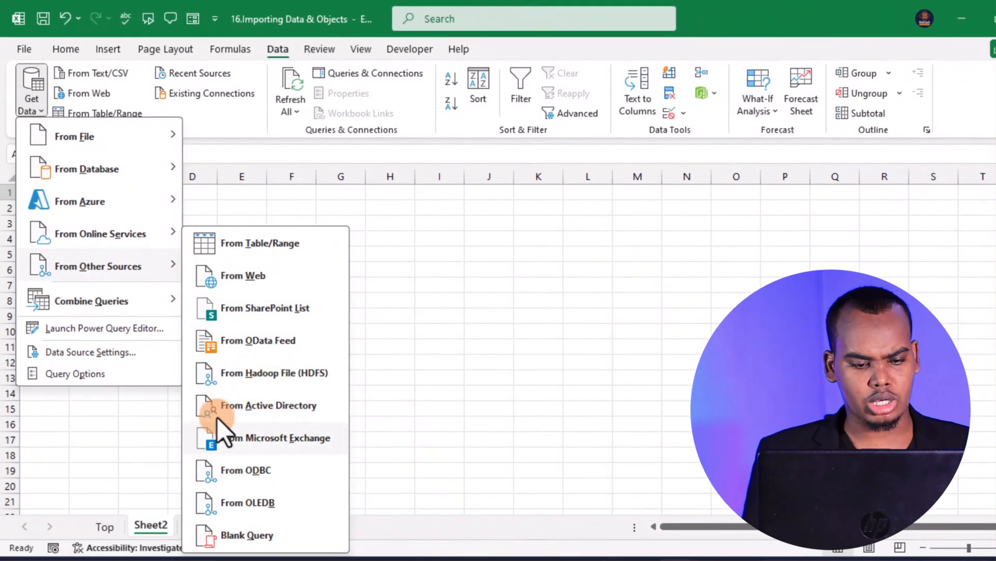
mouse_move(91, 139)
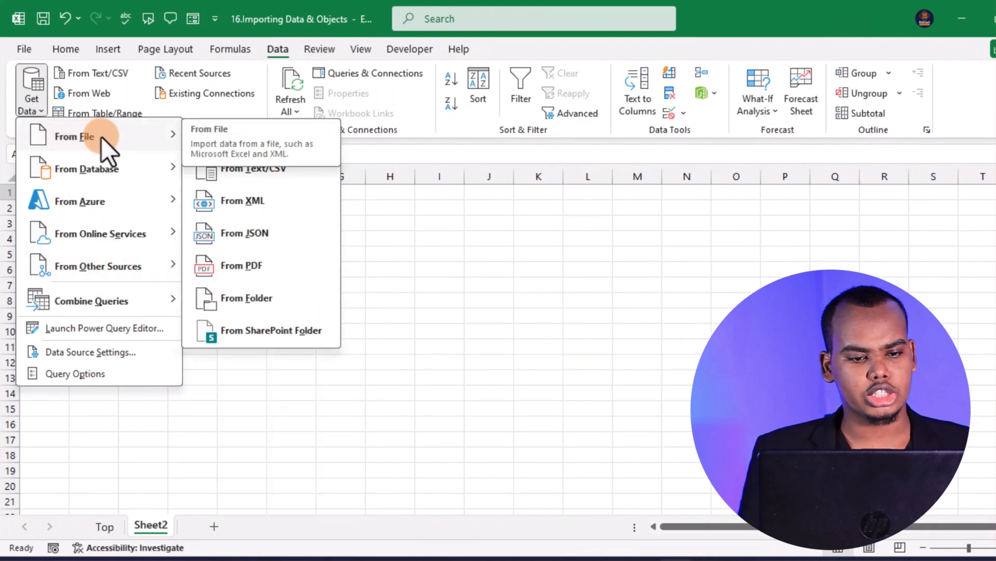
left_click(267, 267)
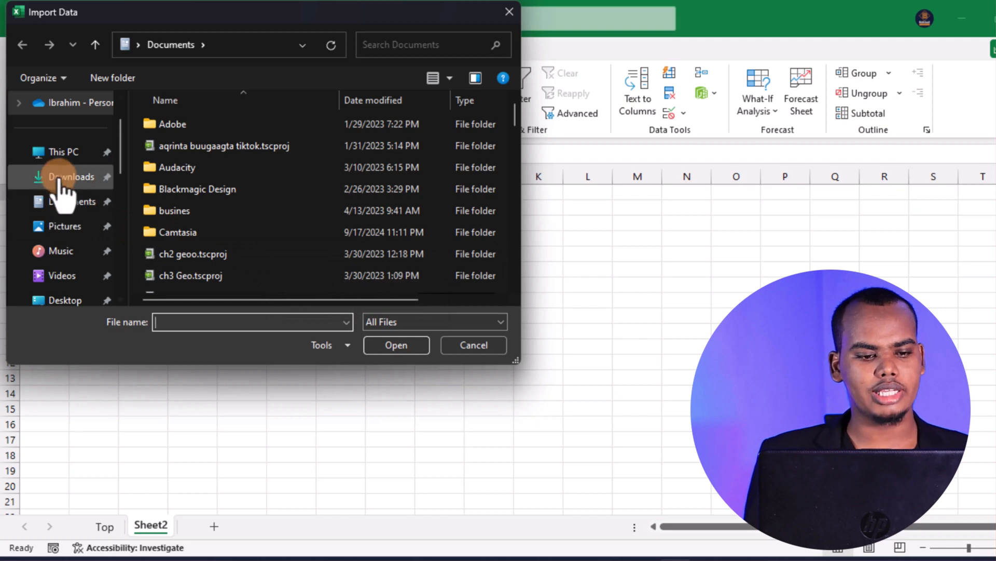
Open the Frequently Excel Shortcuts PDF from the Ms excel cours folder on the Desktop as the import source
scroll(69, 276, "down", 1)
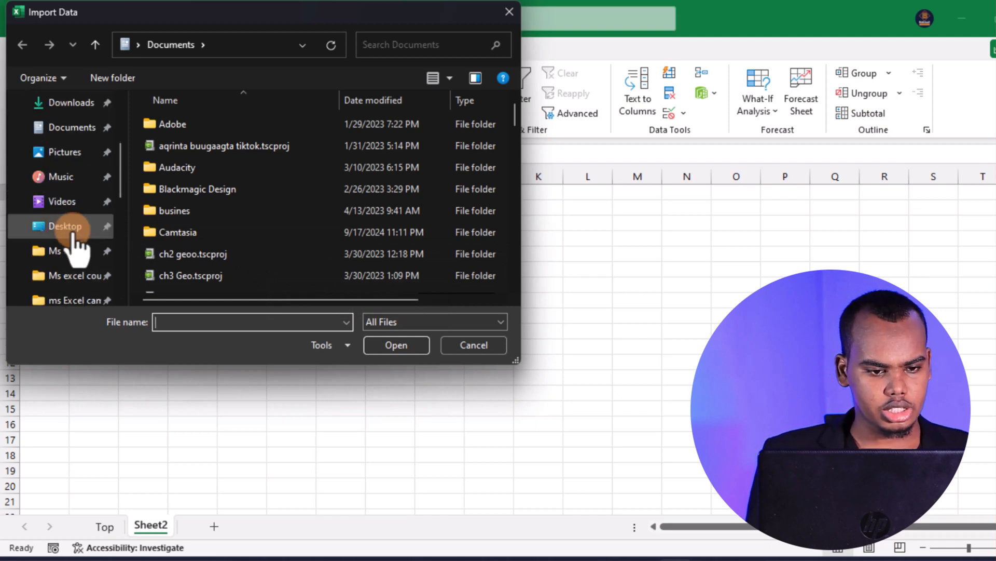
left_click(73, 227)
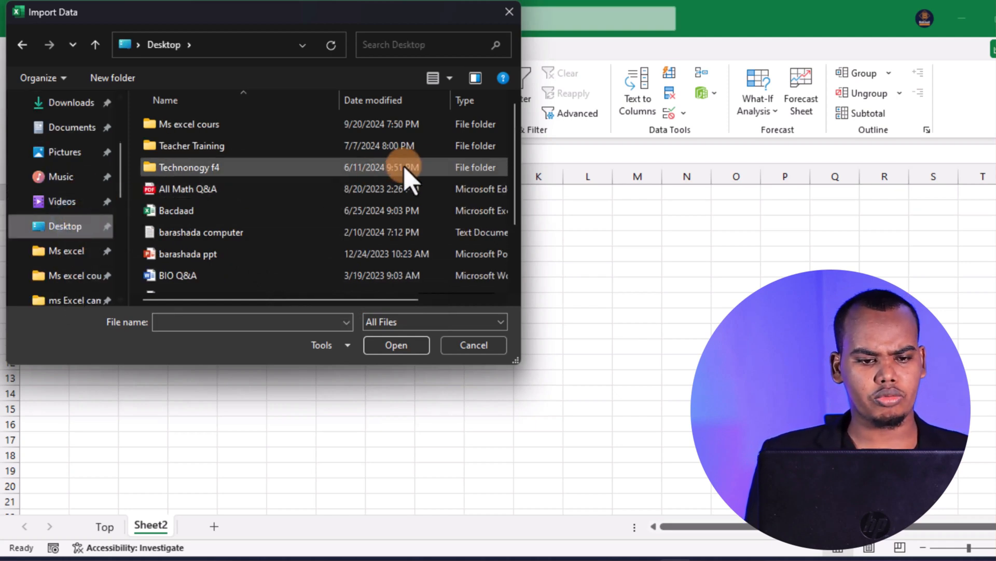
double_click(240, 127)
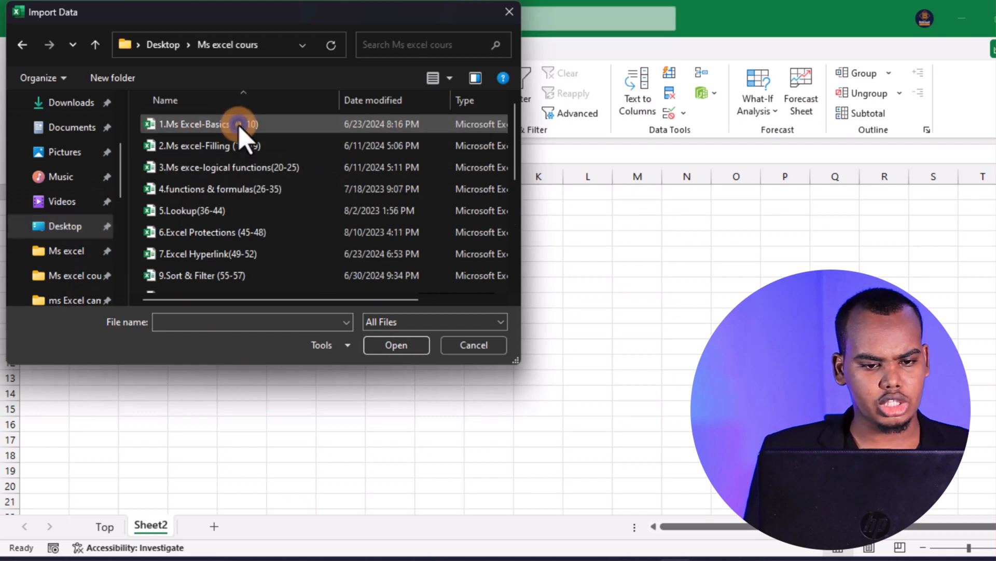
scroll(333, 229, "down", 4)
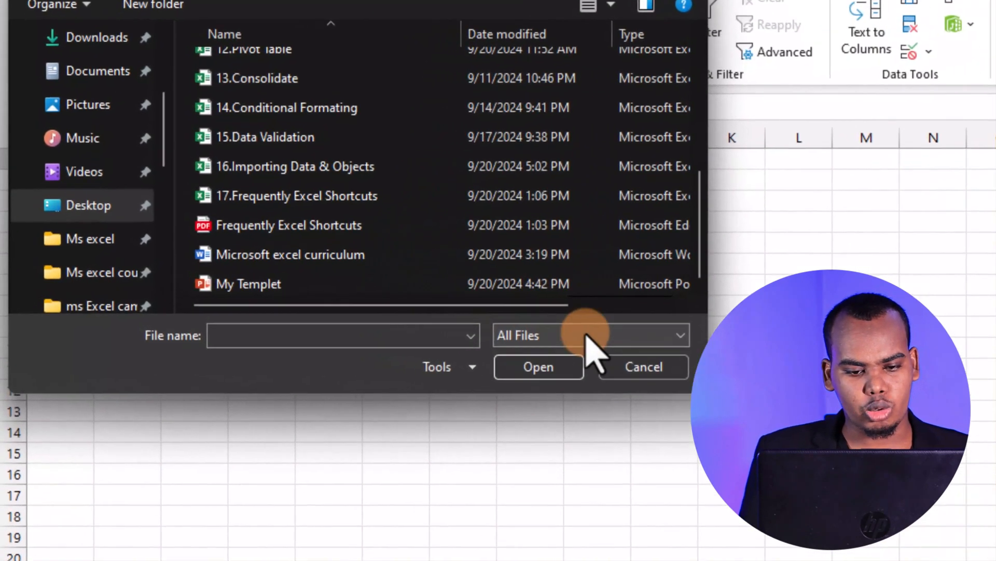
left_click(423, 321)
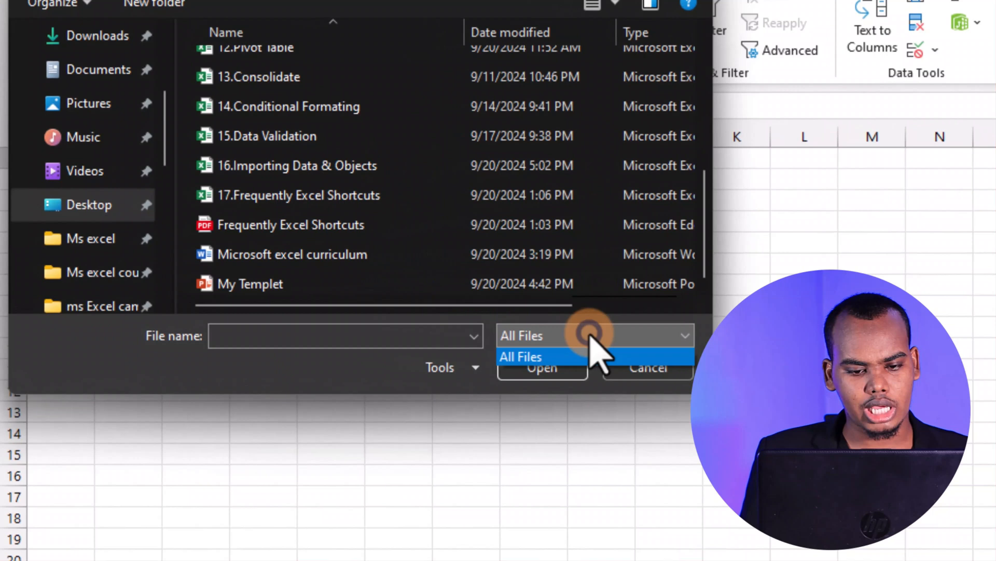
left_click(559, 356)
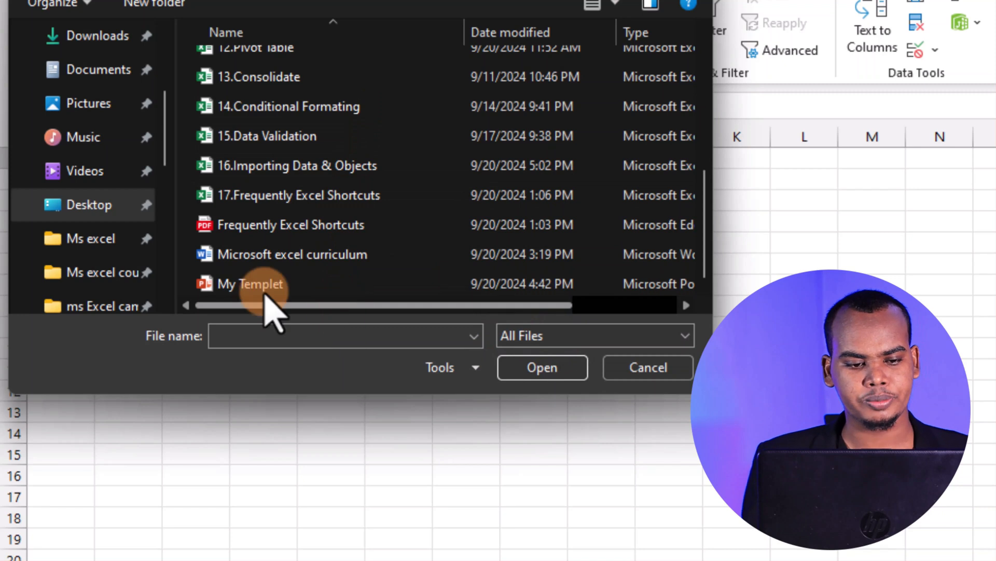
left_click(364, 224)
left_click(541, 373)
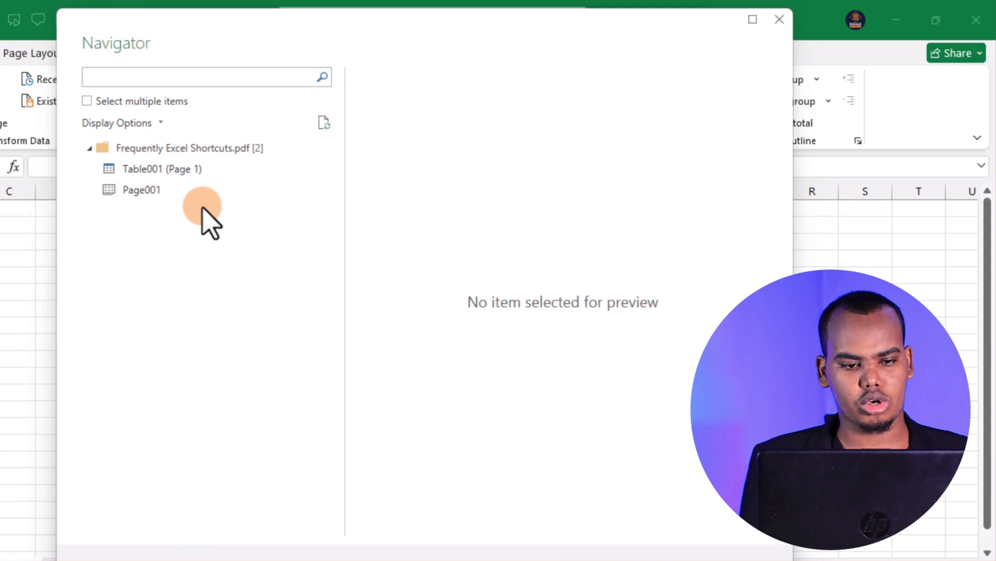
Preview Page001, select Table001 (Page 1) instead, and choose Load To for it
left_click(169, 190)
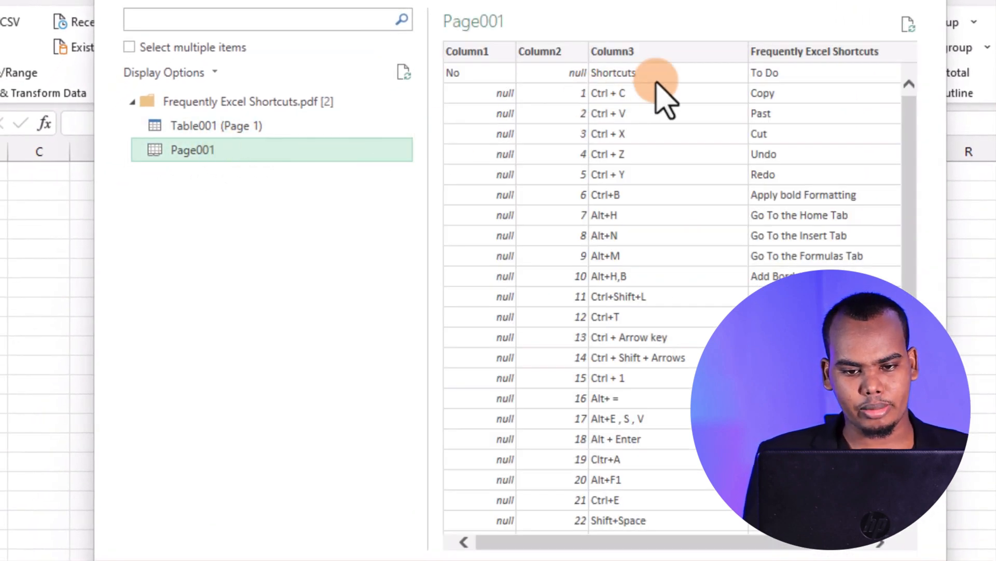
left_click(256, 131)
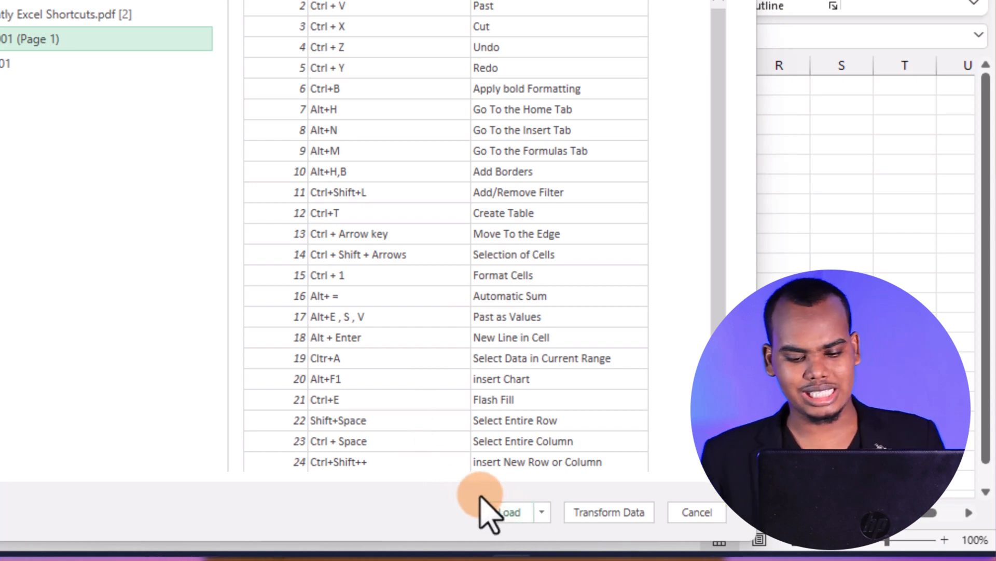
left_click(542, 511)
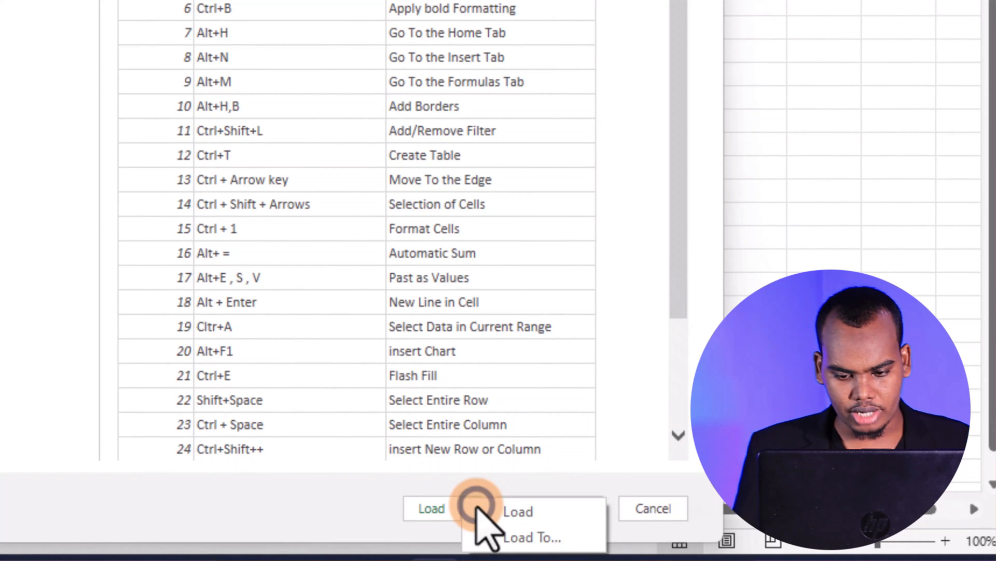
left_click(558, 538)
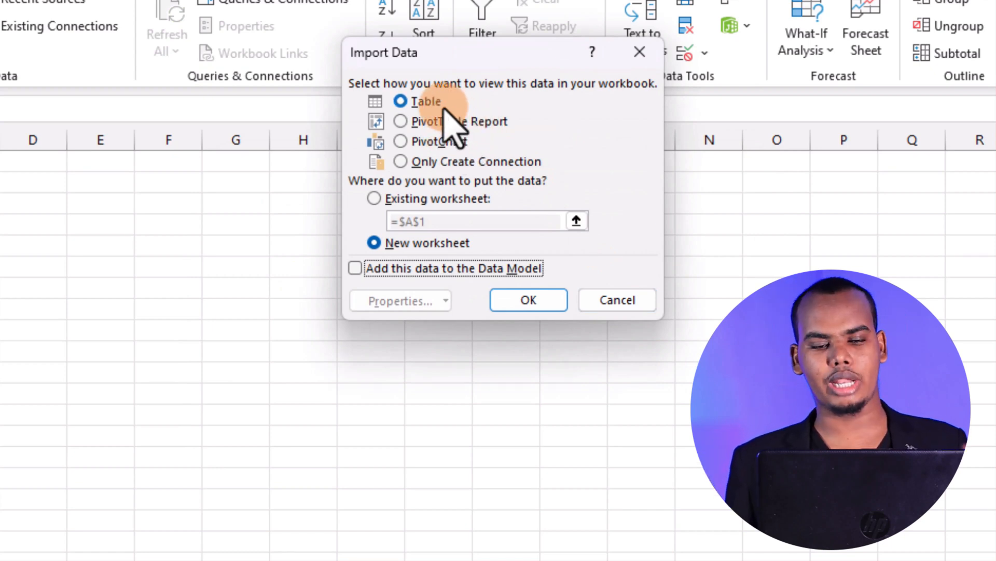
Import the PDF data as a Table into the existing worksheet at cell A1
left_click(413, 121)
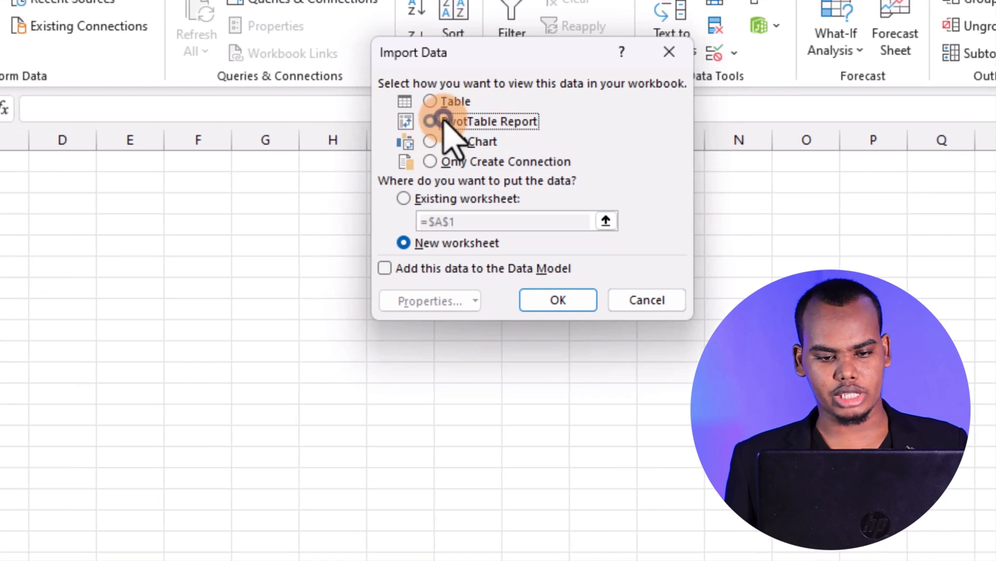
left_click(434, 143)
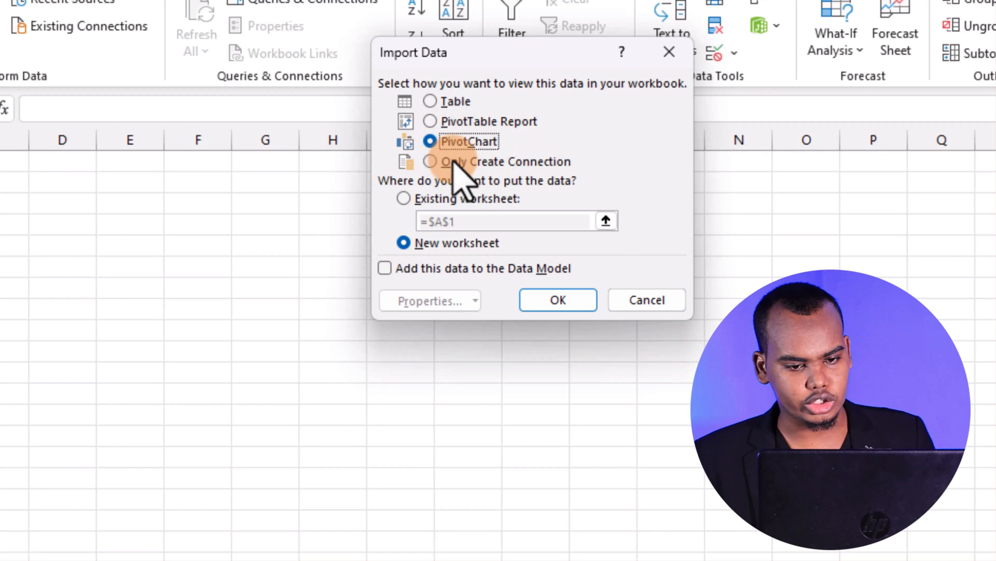
left_click(432, 161)
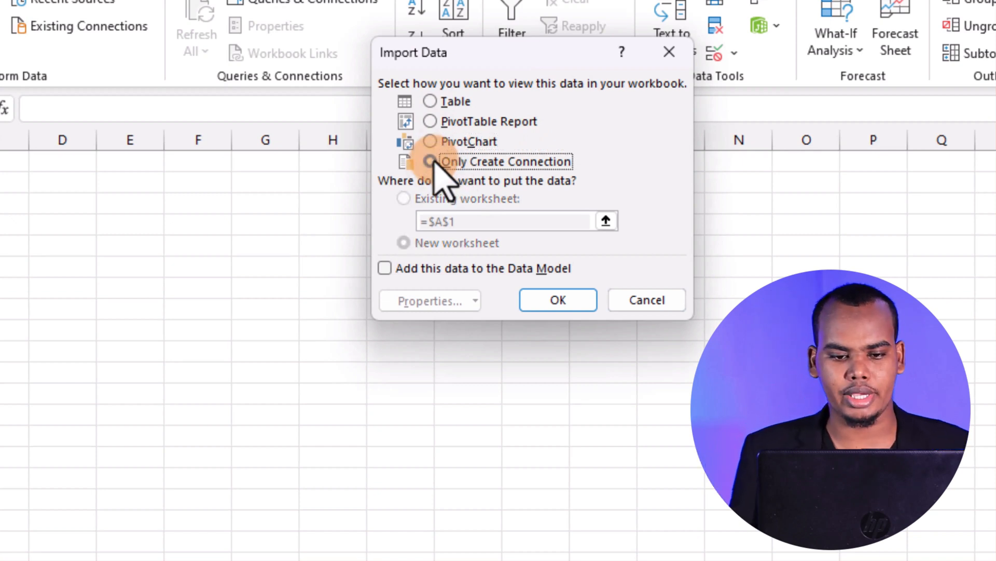
left_click(433, 102)
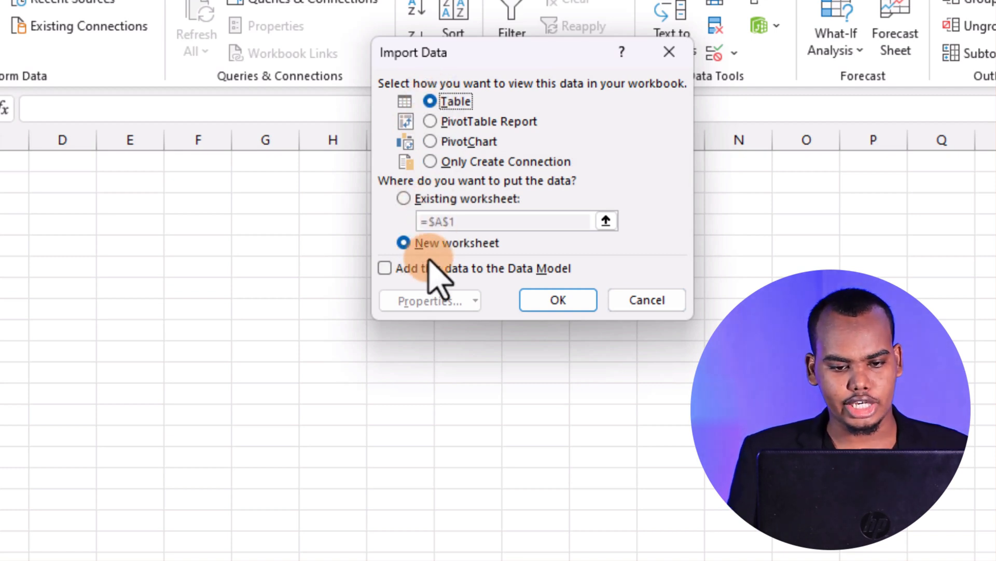
left_click(404, 198)
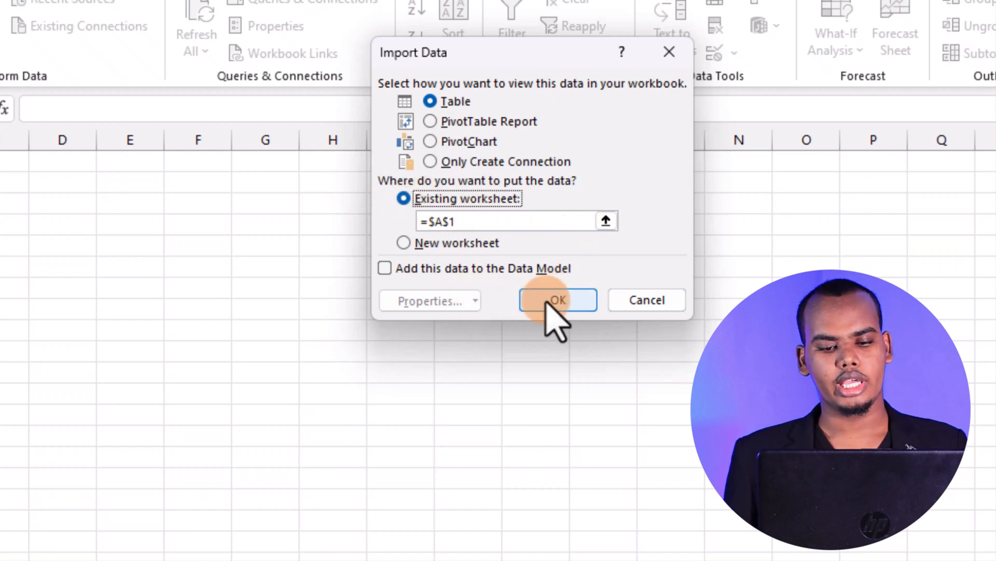
left_click(548, 301)
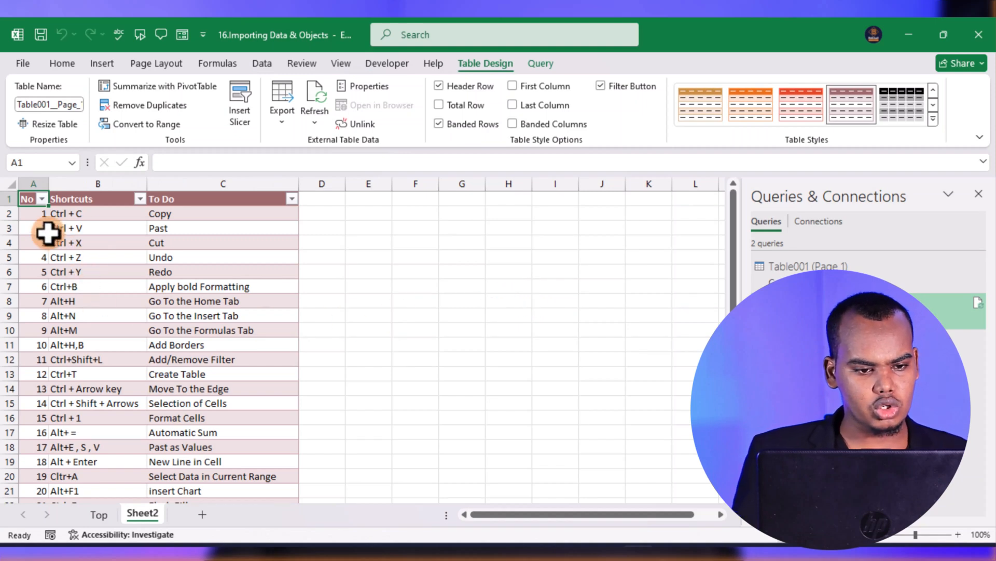
Look through the imported shortcuts table and delete its To Do column, column C
scroll(187, 400, "down", 1)
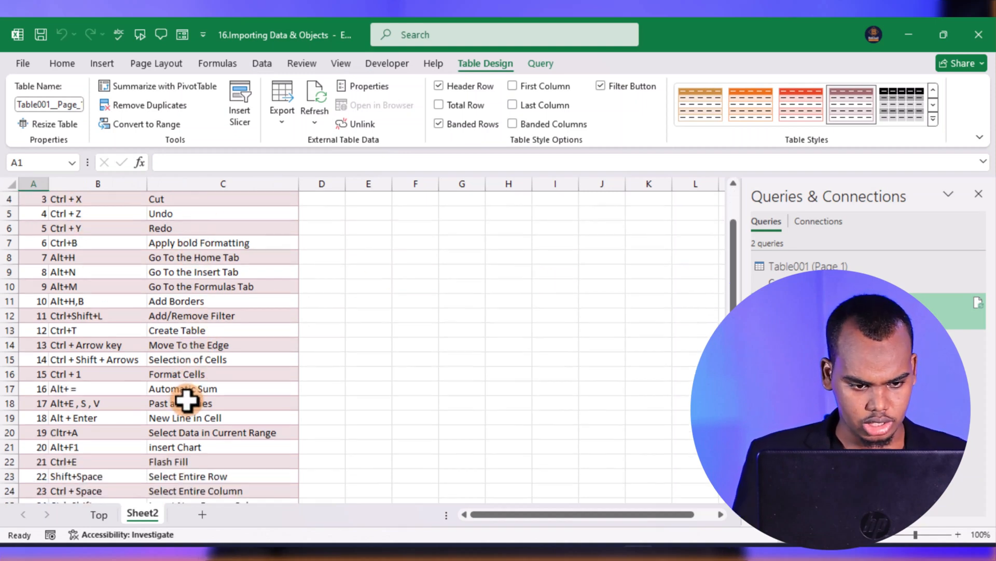
scroll(200, 394, "up", 1)
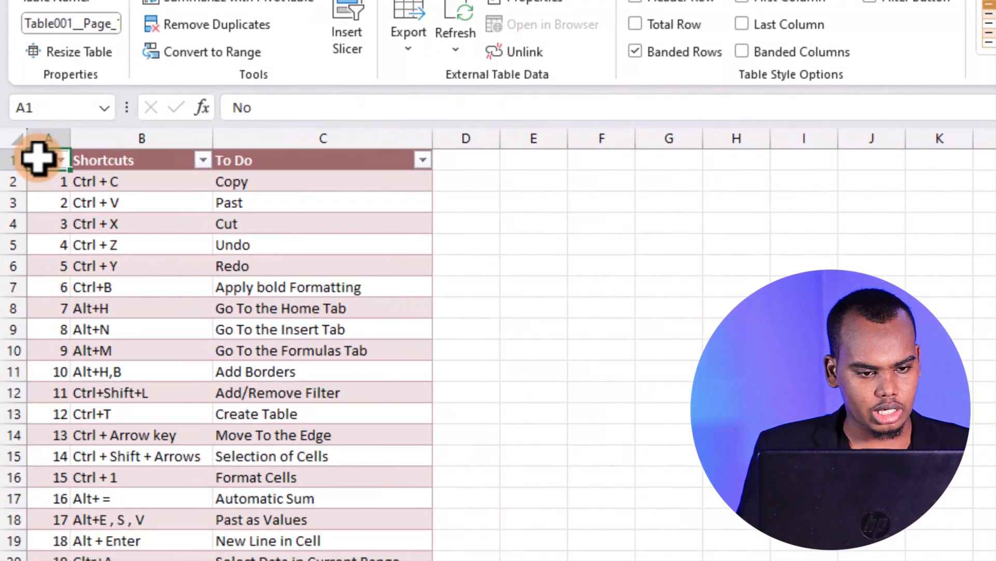
left_click(101, 157)
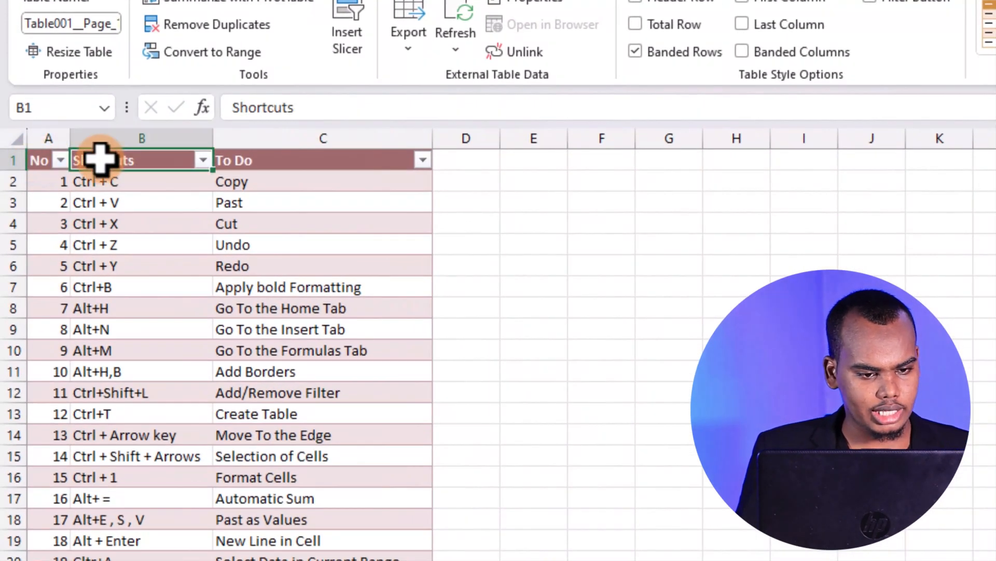
left_click(288, 161)
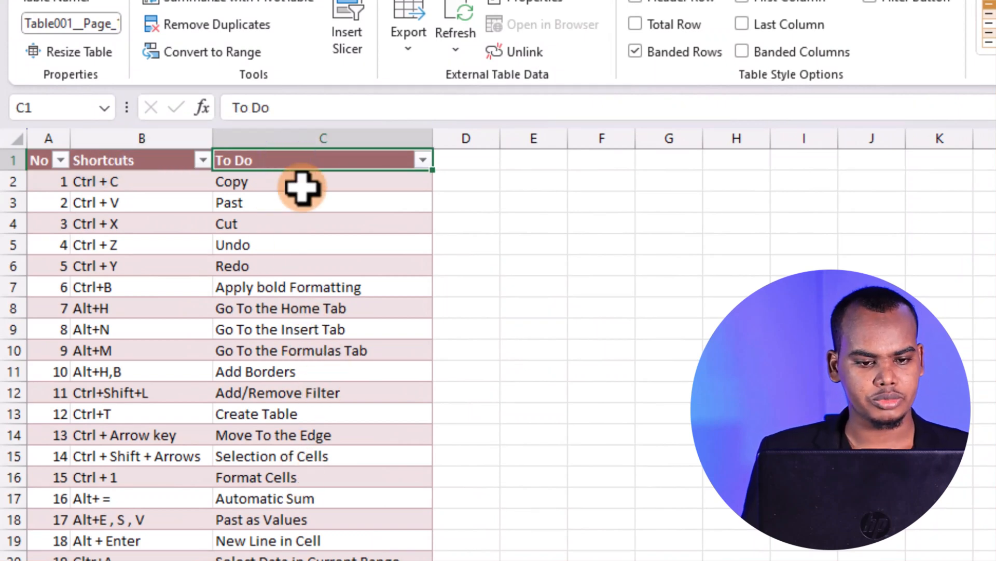
left_click(306, 136)
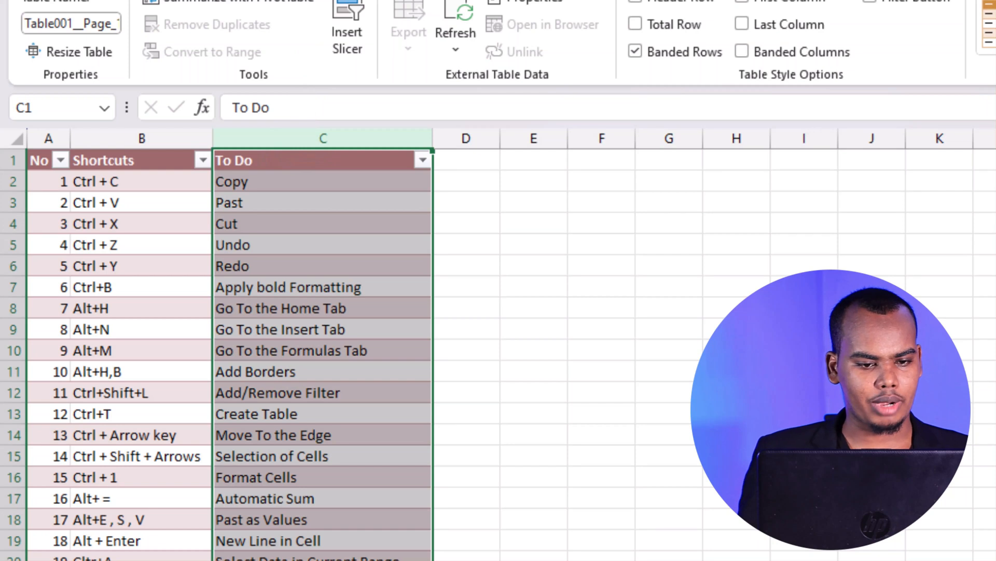
right_click(315, 161)
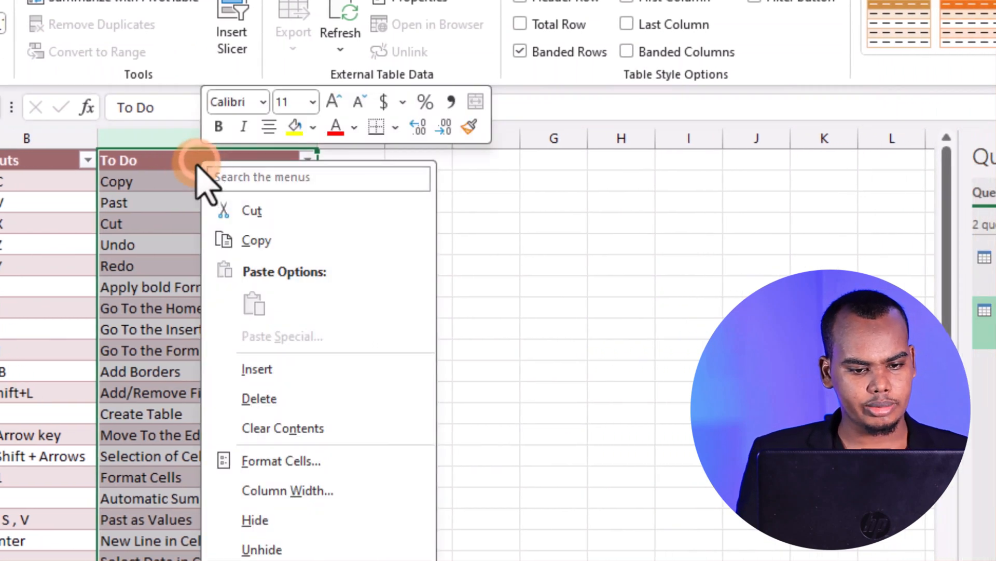
left_click(310, 398)
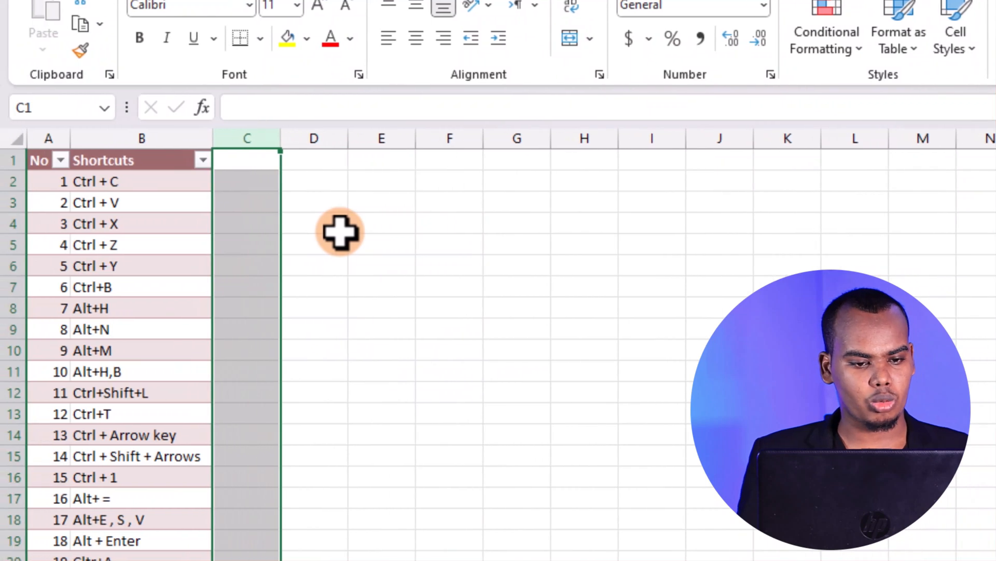
Refresh the imported shortcuts table from its PDF source and display the query commands
left_click(292, 232)
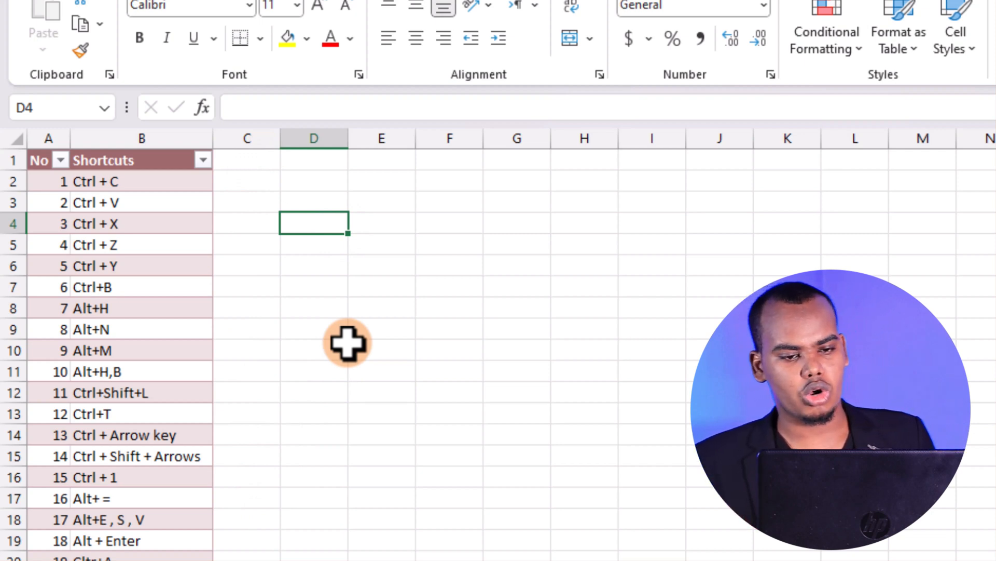
left_click(147, 343)
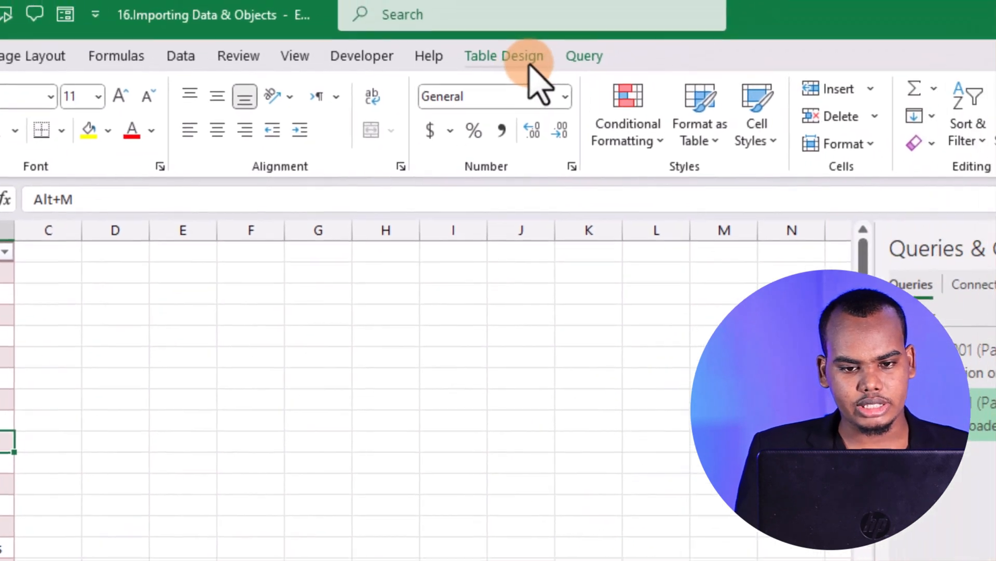
left_click(502, 69)
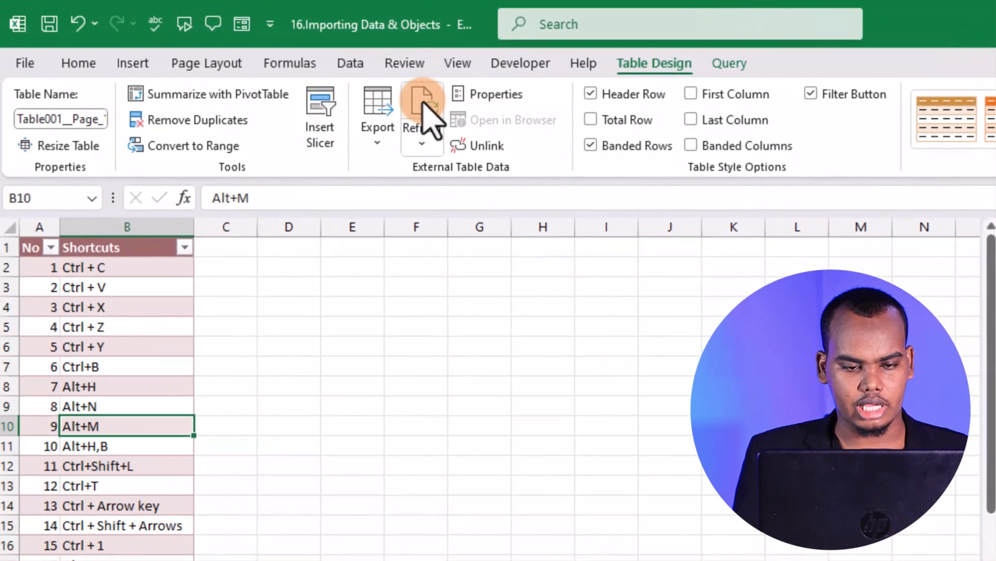
left_click(233, 107)
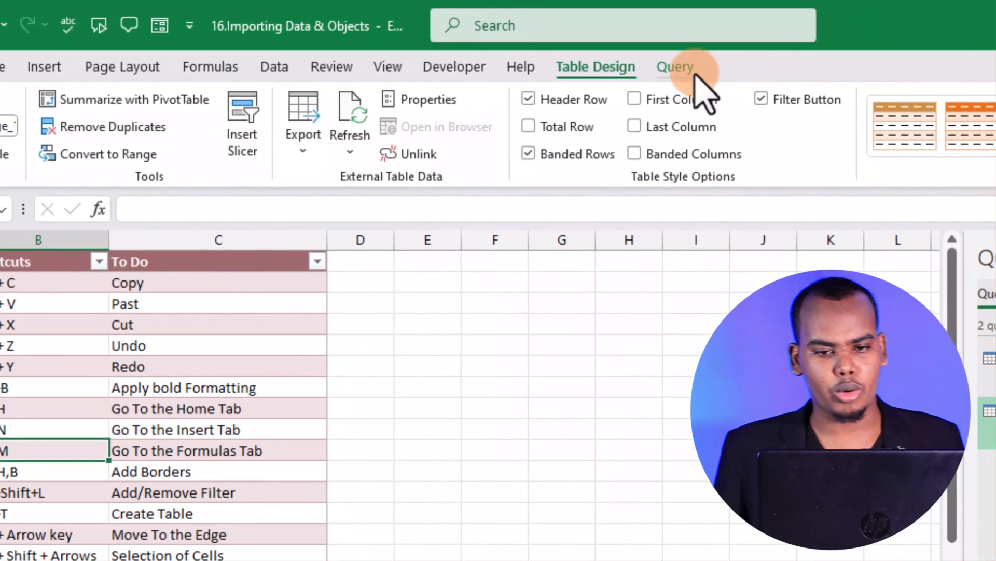
left_click(749, 62)
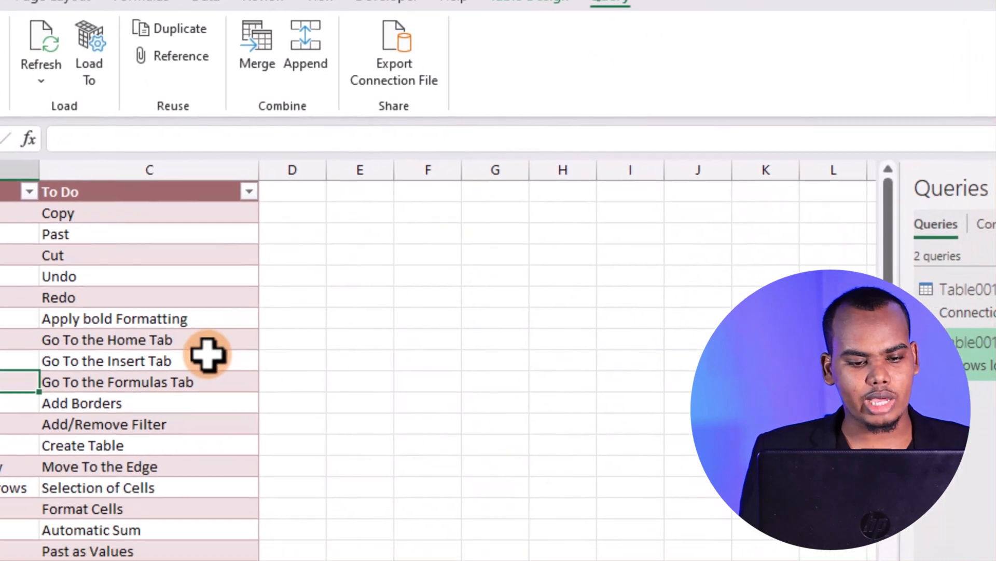
Review the workbook's existing connections and compare them with the queries in the Queries & Connections pane
left_click(266, 414)
left_click(160, 365)
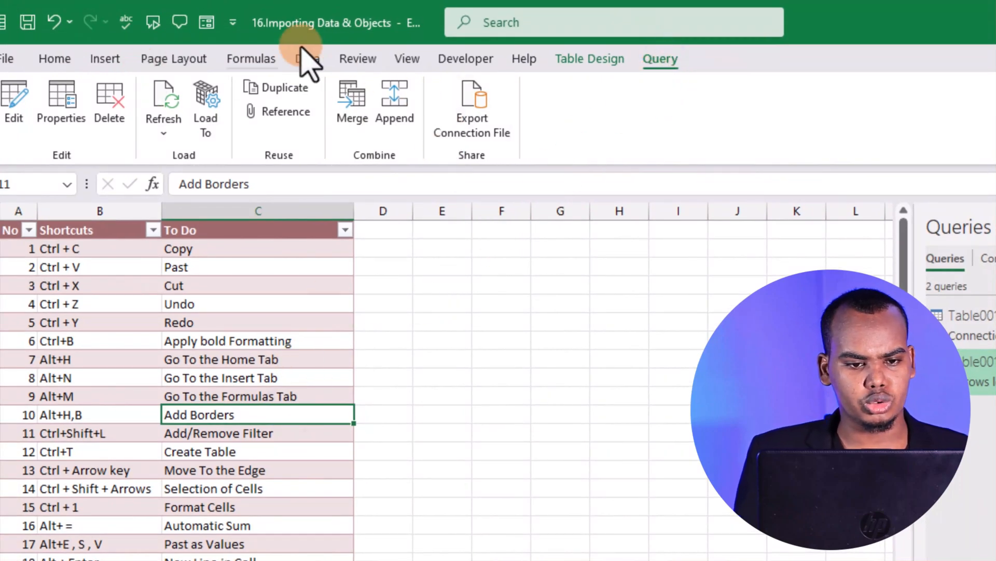
left_click(309, 60)
left_click(366, 395)
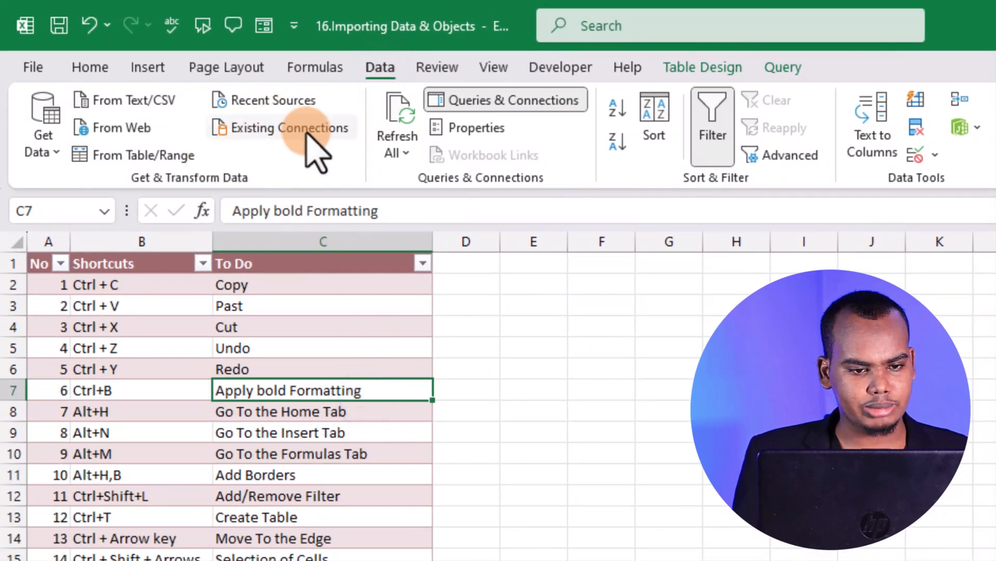
left_click(318, 136)
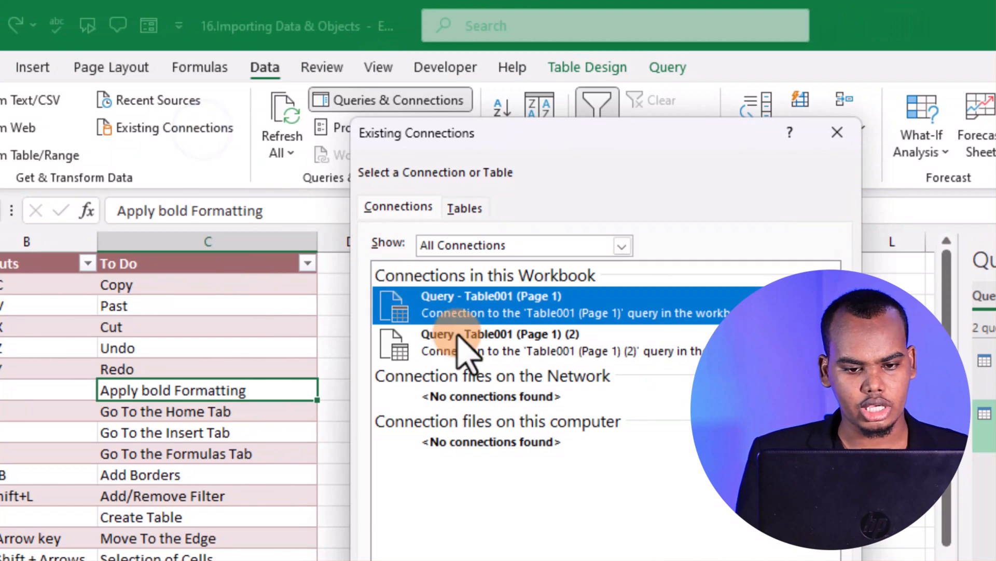
left_click(525, 309)
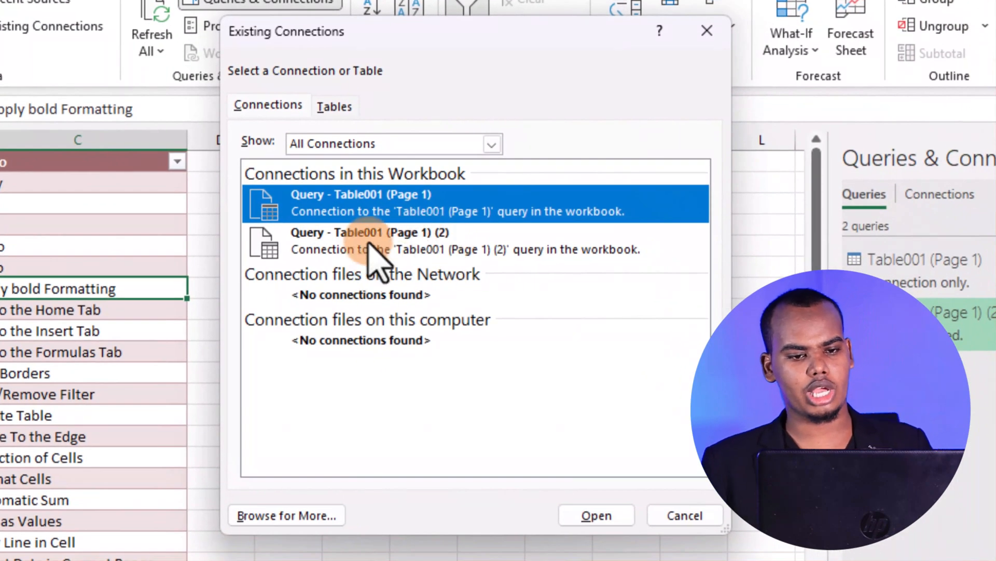
left_click(705, 31)
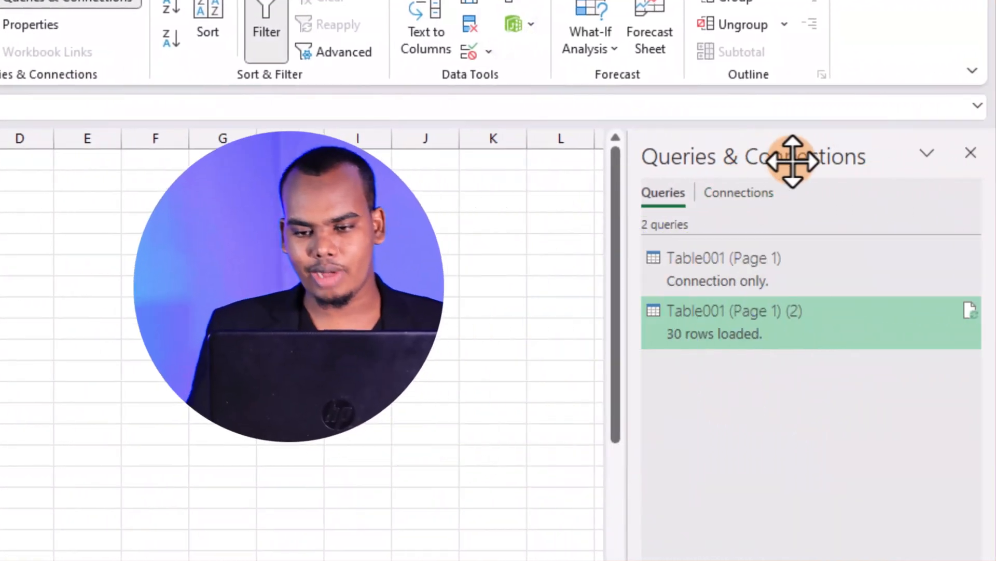
left_click(836, 406)
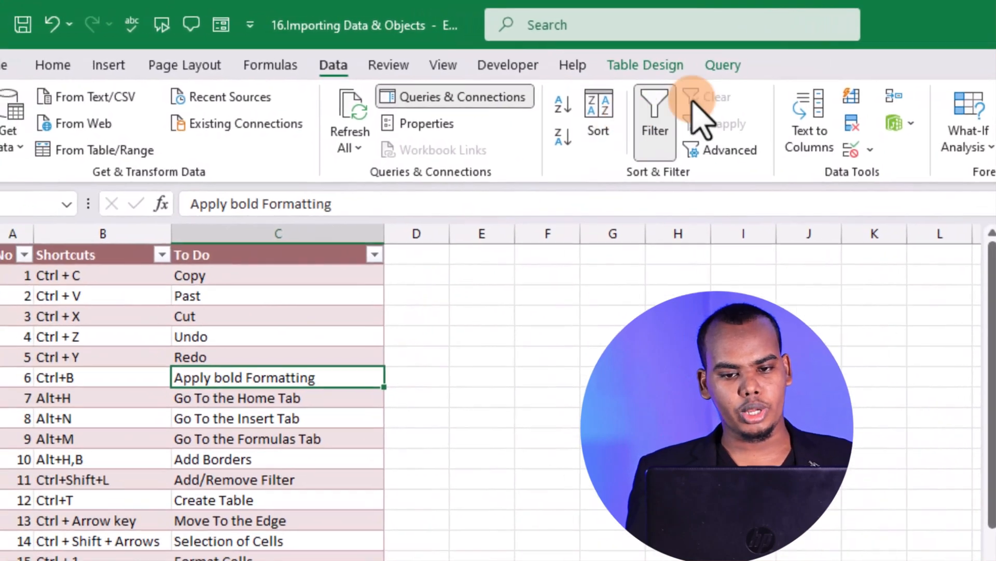
Open the loaded Table001 (Page 1) (2) query for editing in Power Query Editor
left_click(638, 61)
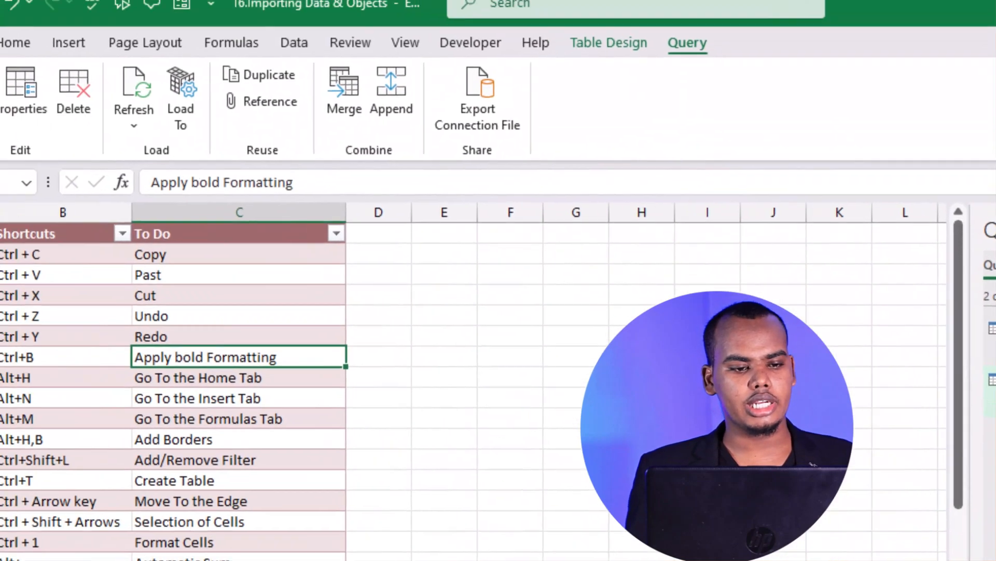
left_click(40, 125)
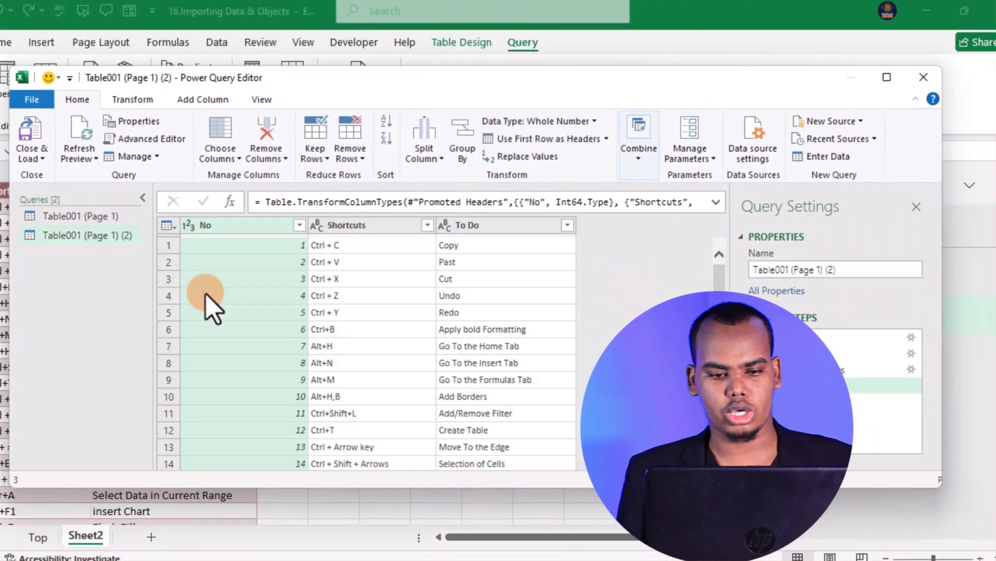
left_click_drag(432, 82, 438, 58)
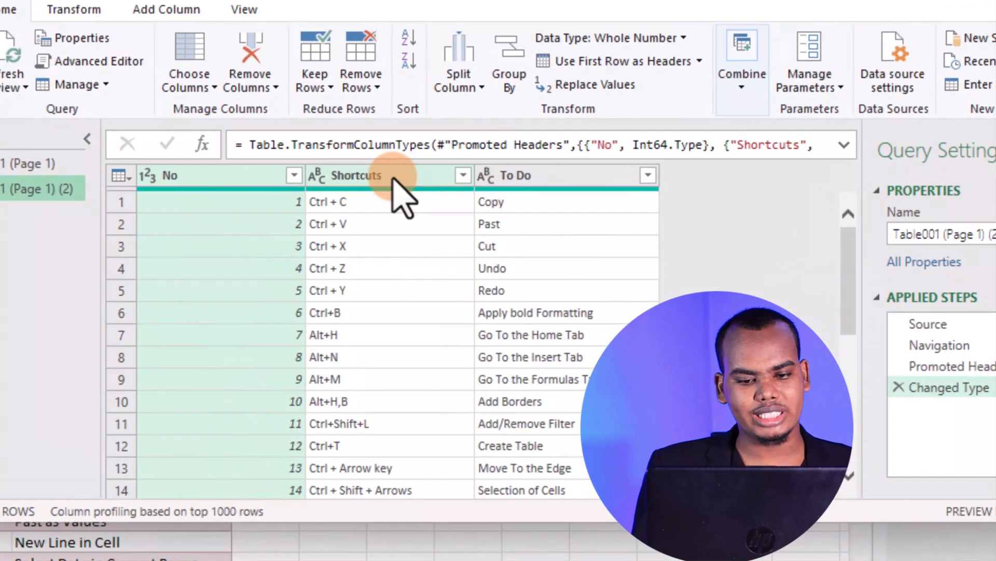
Remove the No column from the query and load the changed result back into the worksheet
left_click(379, 202)
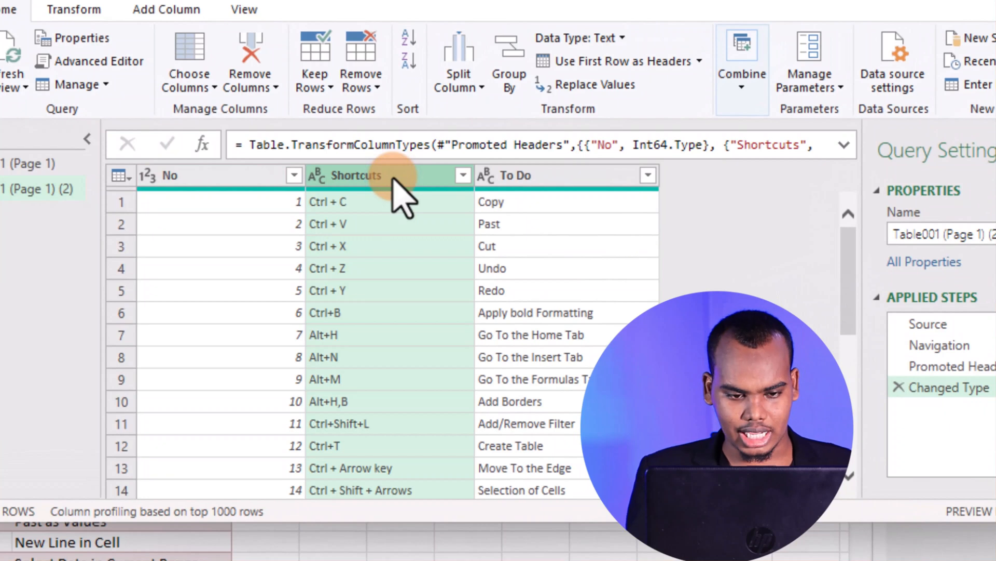
left_click(252, 176)
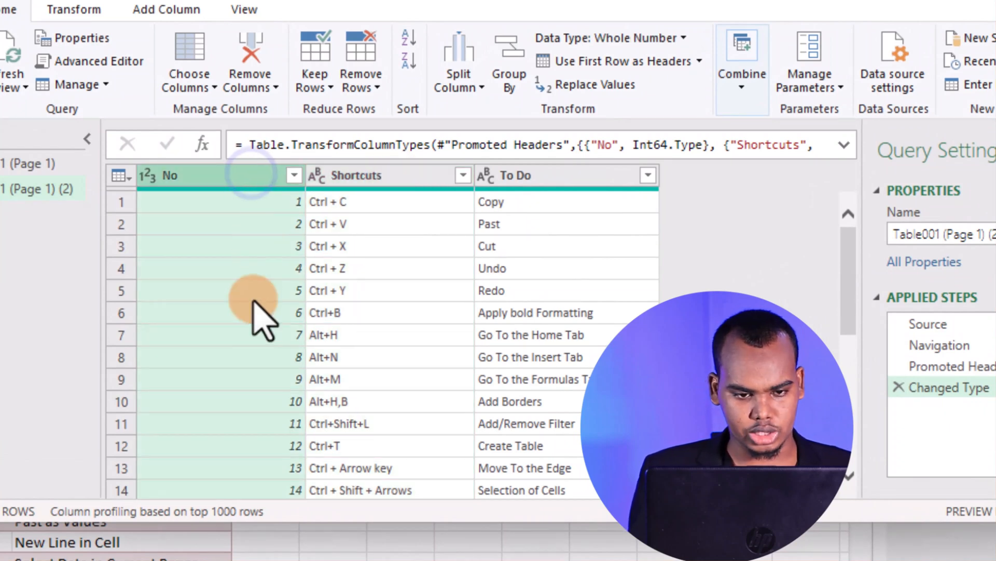
right_click(241, 194)
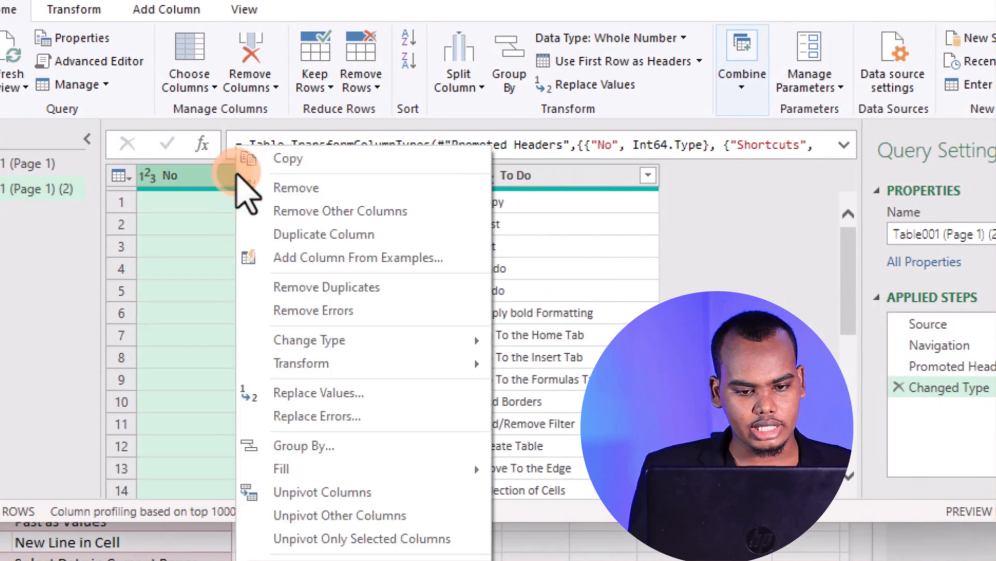
left_click(369, 191)
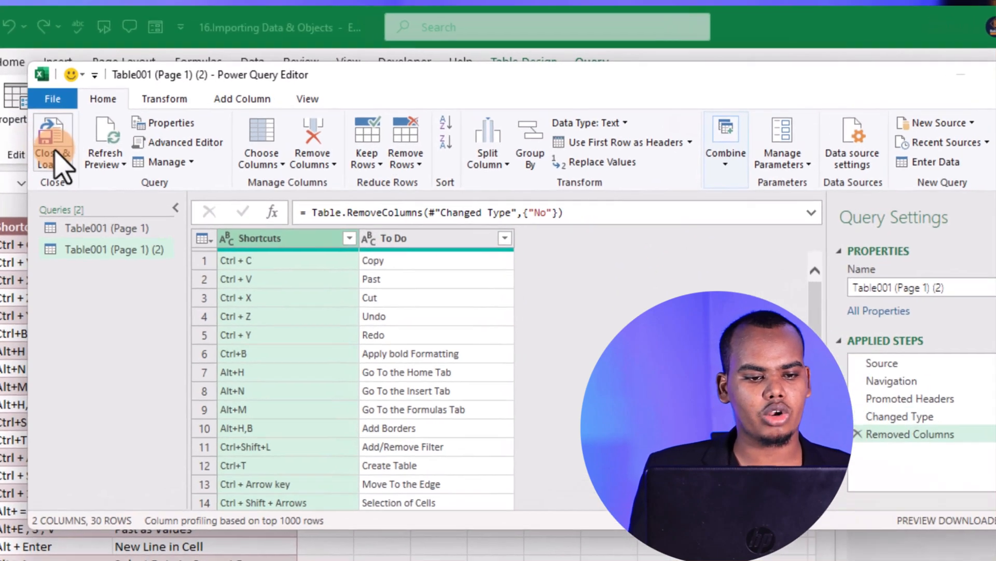
left_click(50, 139)
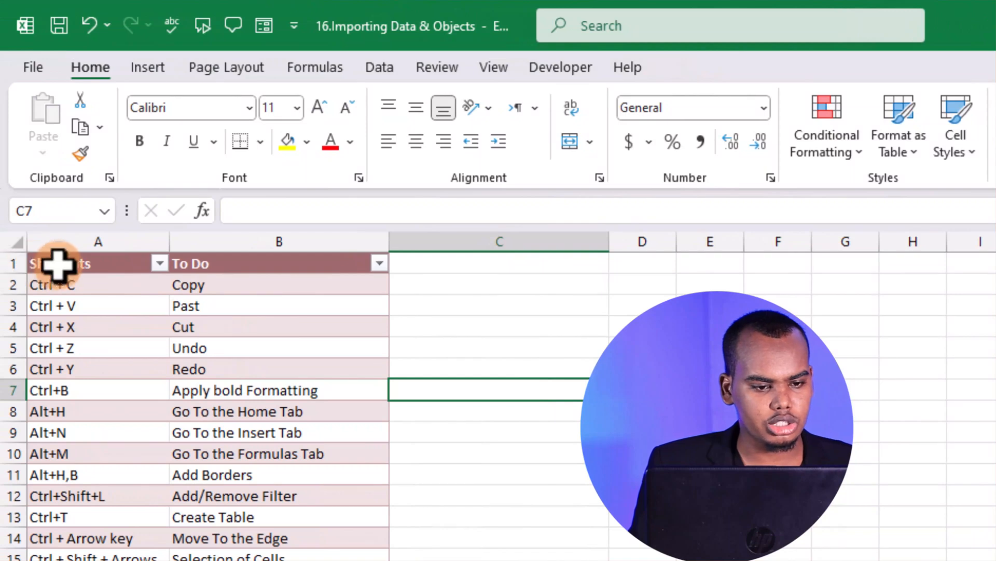
Refresh the shortcuts table from its source and go back to cell A3 on the Top sheet
left_click(58, 265)
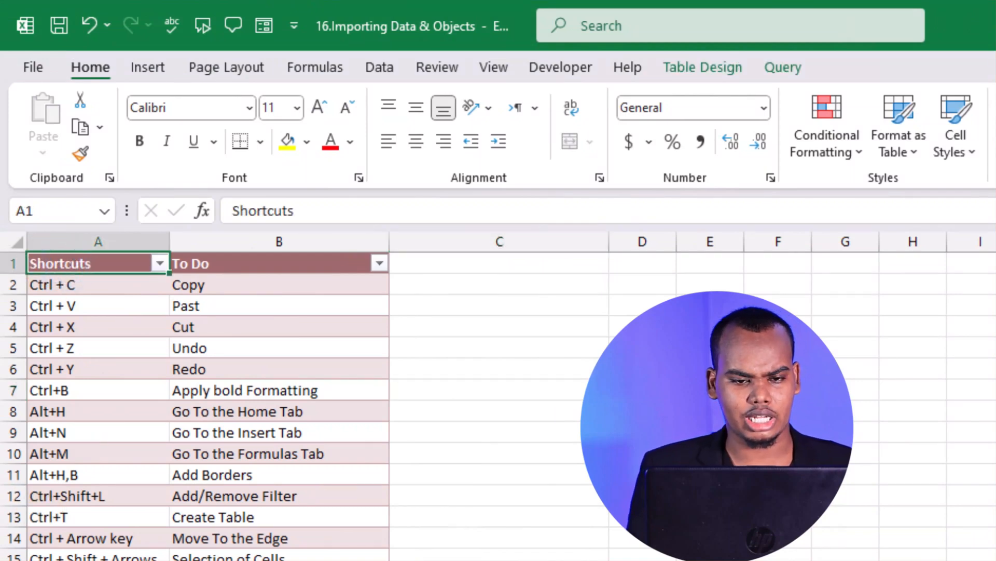
left_click(721, 68)
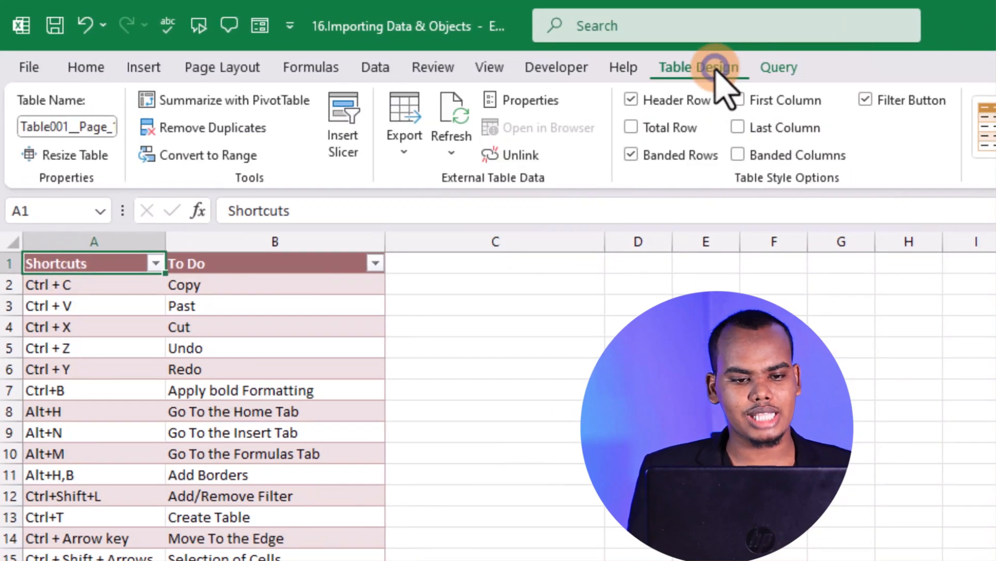
left_click(453, 107)
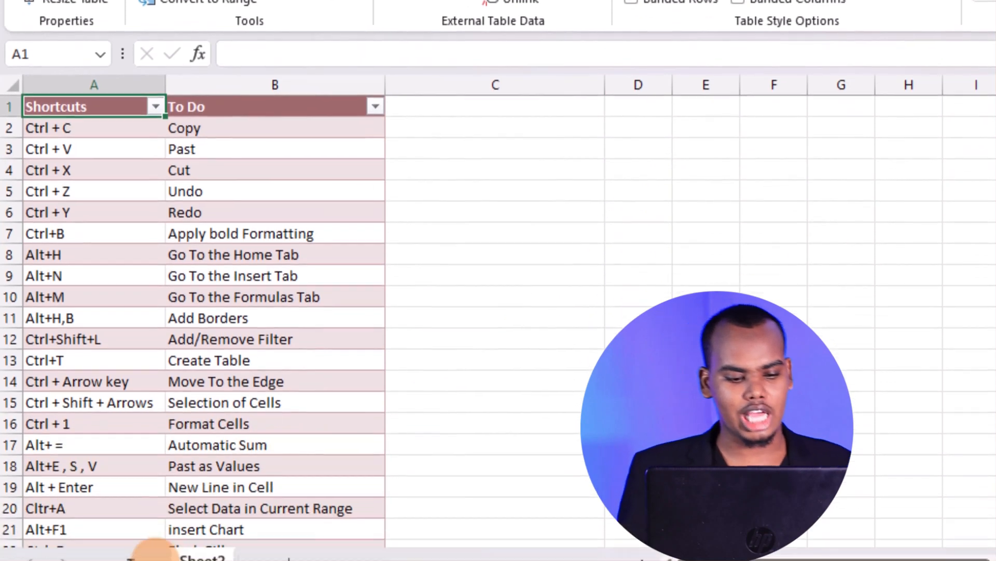
left_click(147, 526)
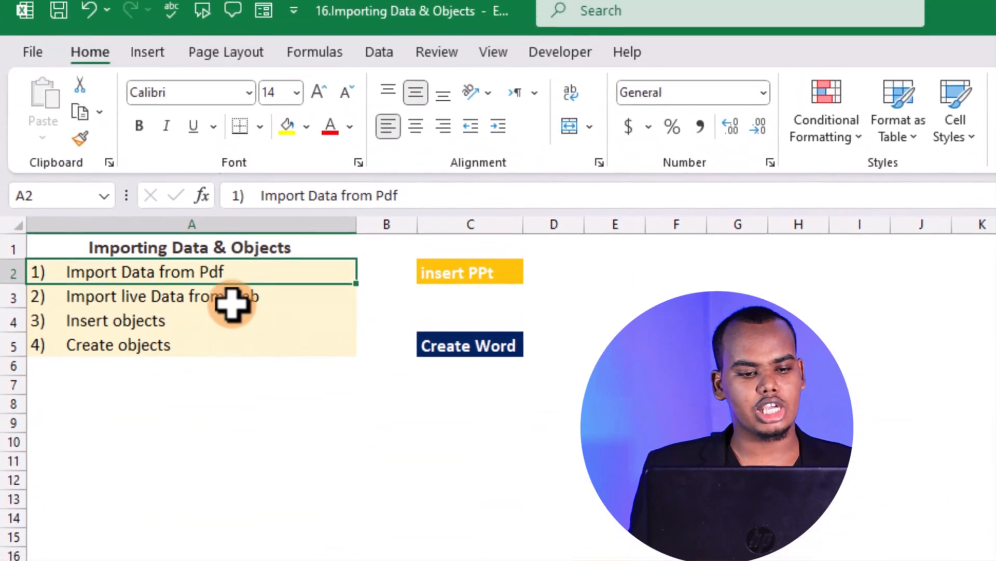
left_click(228, 126)
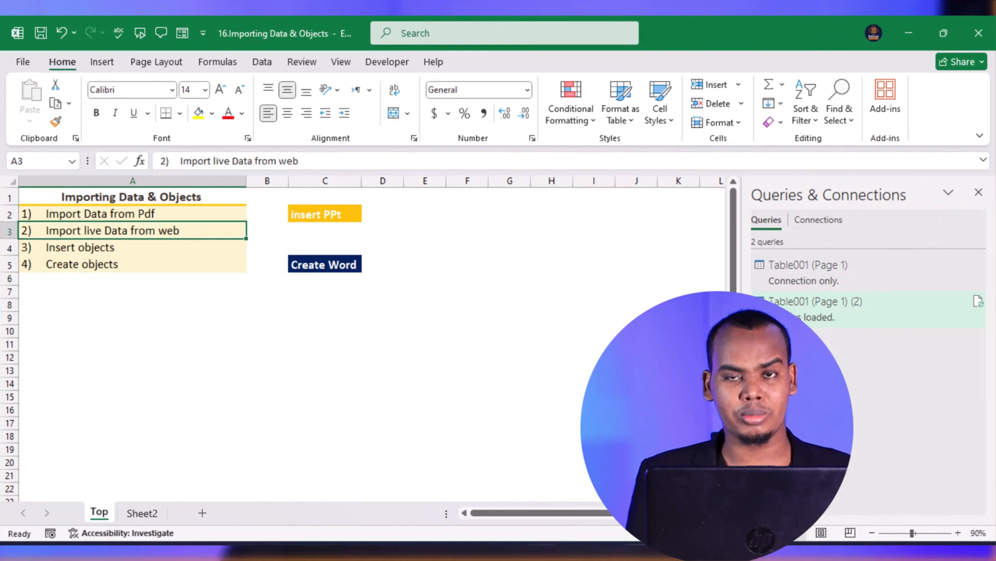
Switch to Chrome, search in a new tab for "shortcuts for excel table" and open Microsoft Support's Keyboard shortcuts in Excel page
key("ctrl+t")
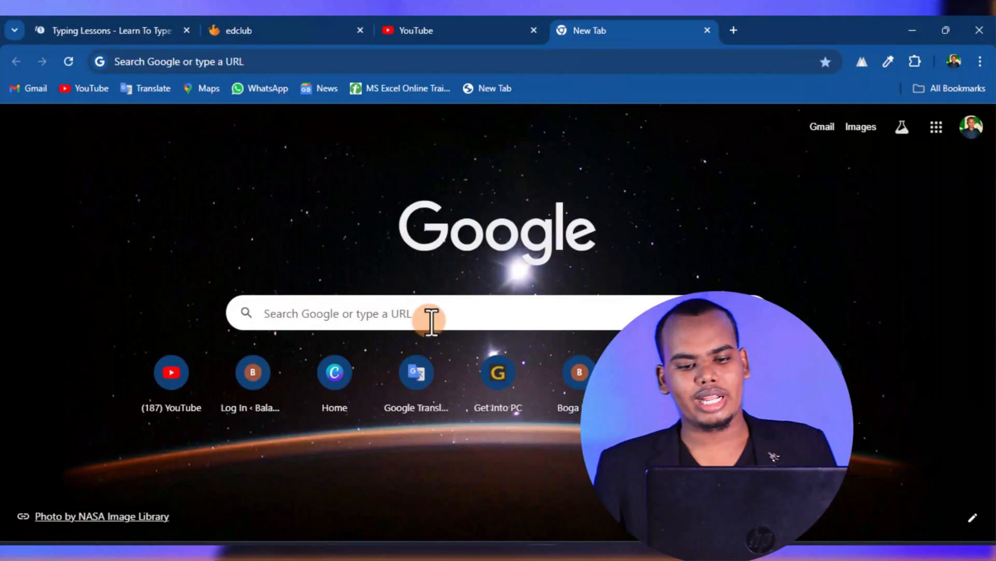
left_click(567, 60)
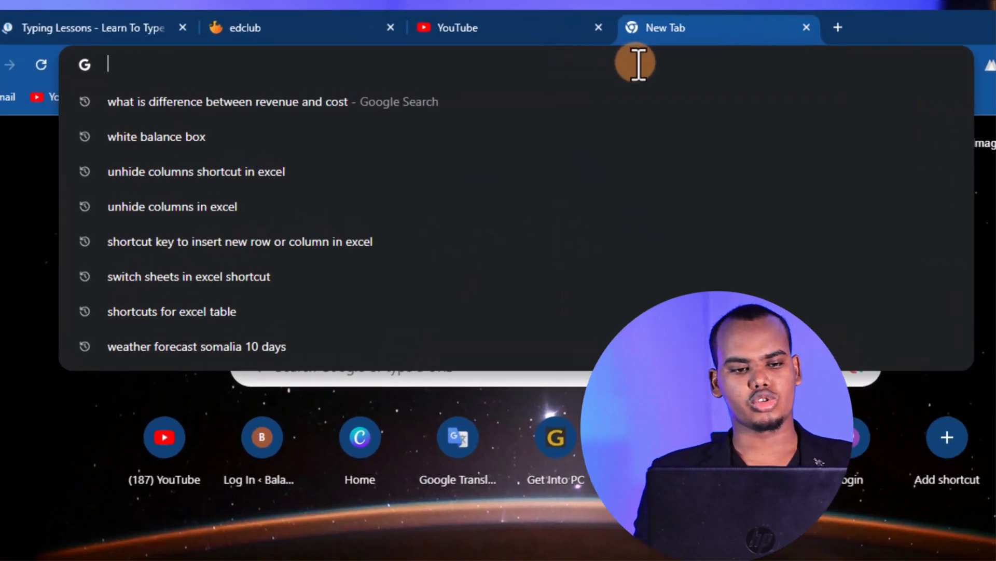
type("shortcuts")
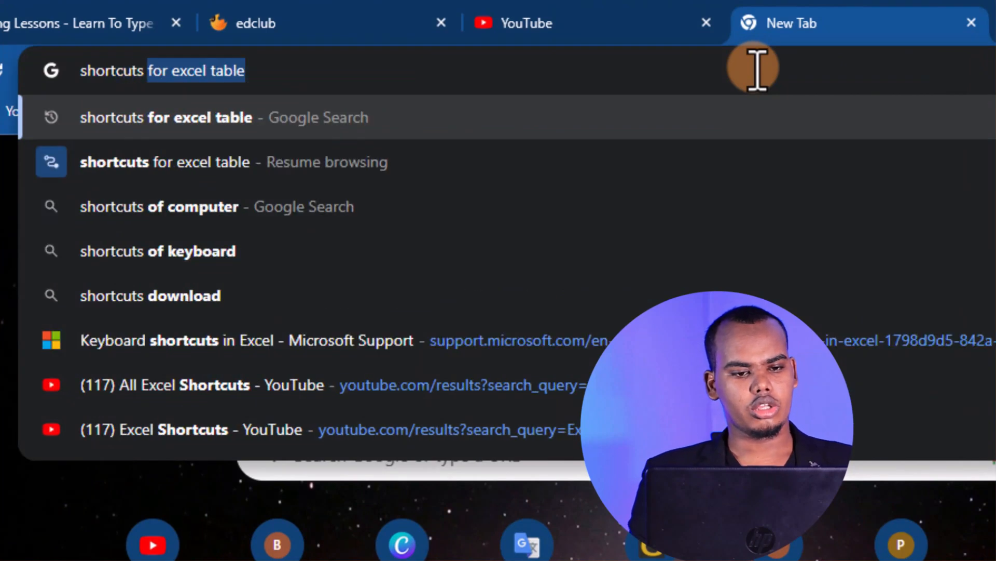
left_click(701, 74)
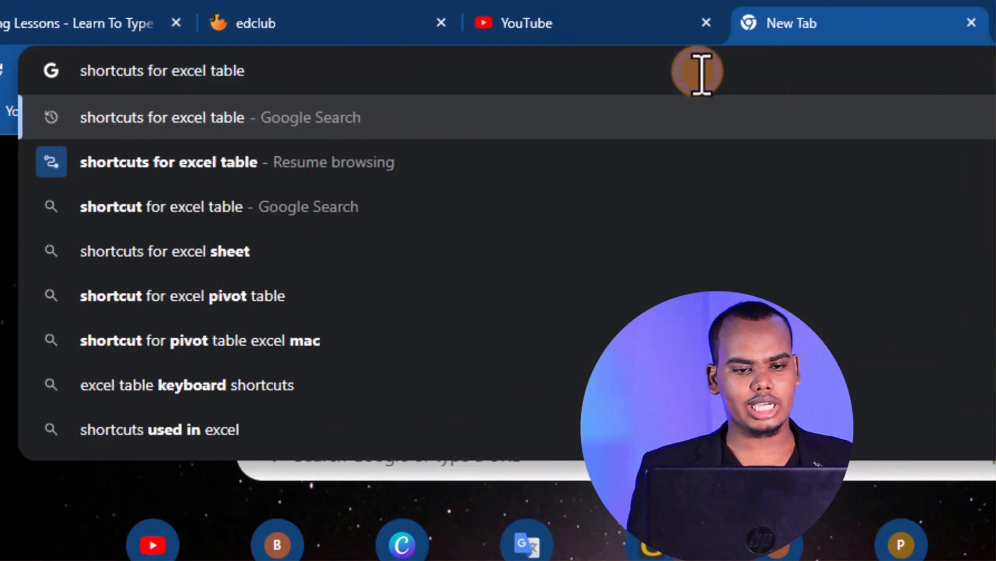
key("Return")
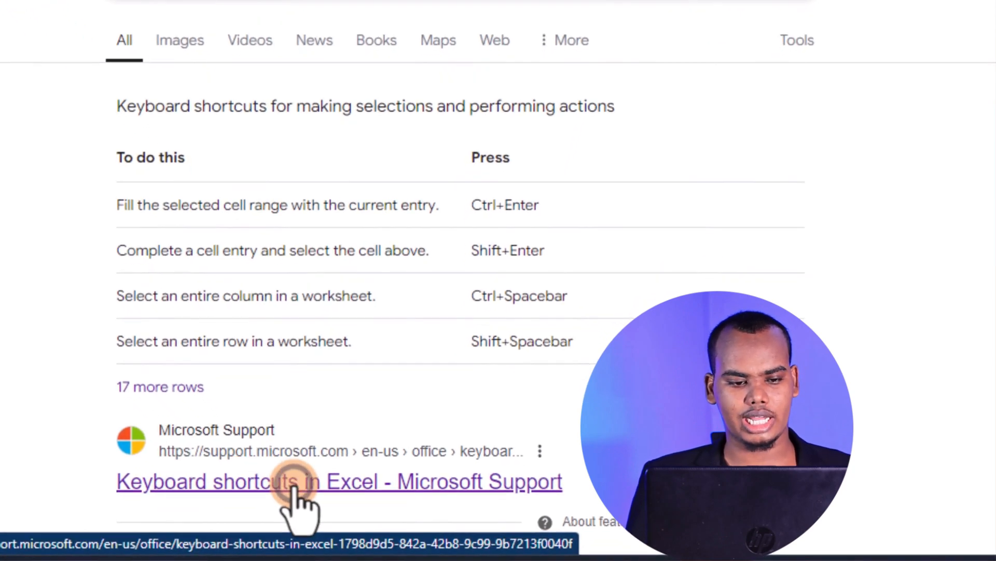
left_click(295, 487)
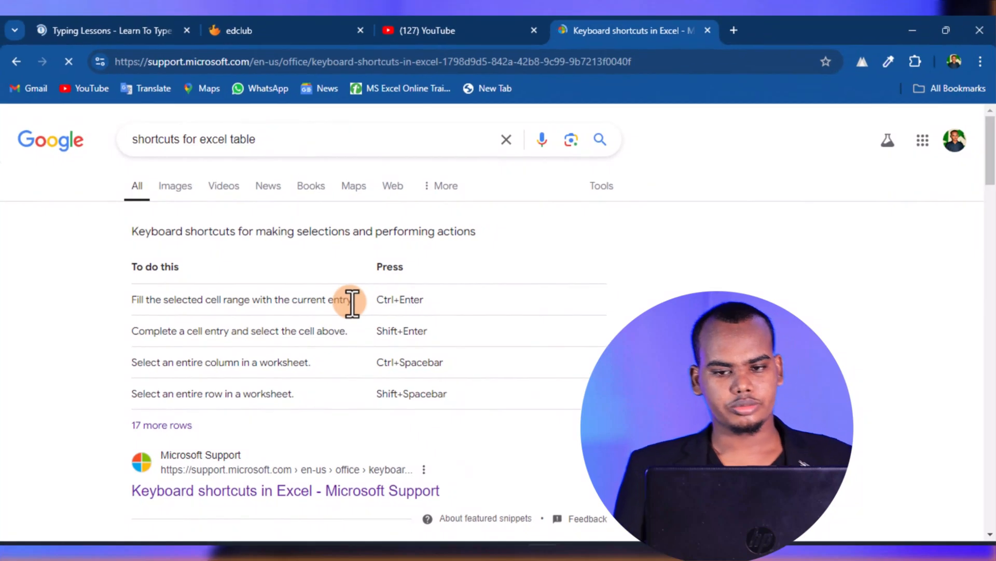
Look through the support page for shortcut tables to import, including the frequently used shortcuts table
scroll(353, 303, "down", 12)
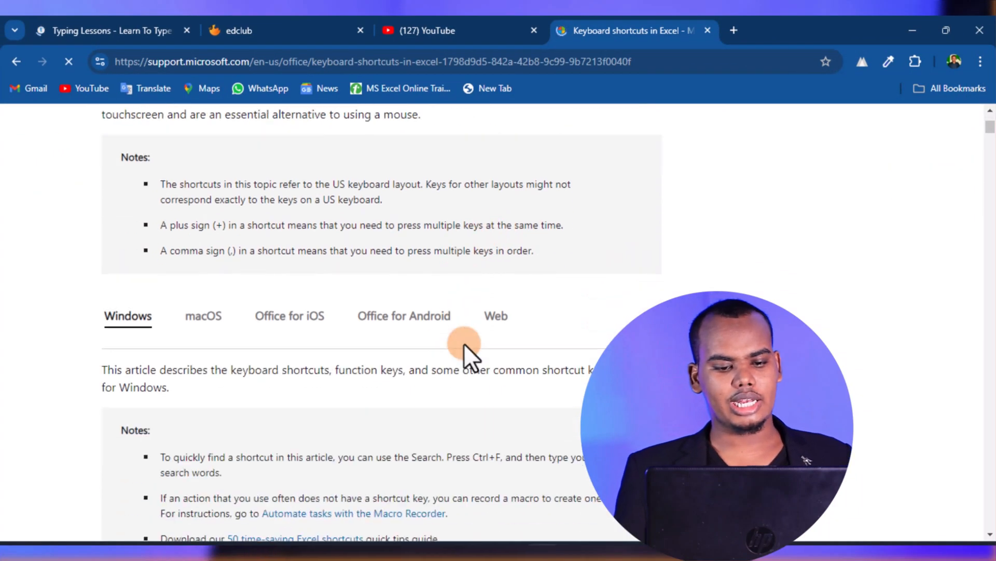
scroll(473, 306, "down", 20)
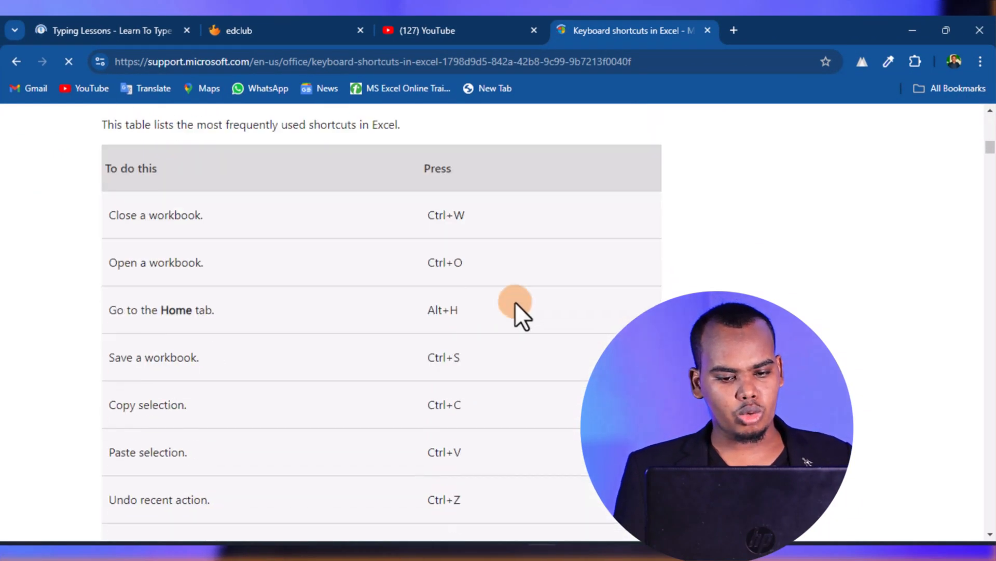
scroll(465, 357, "down", 10)
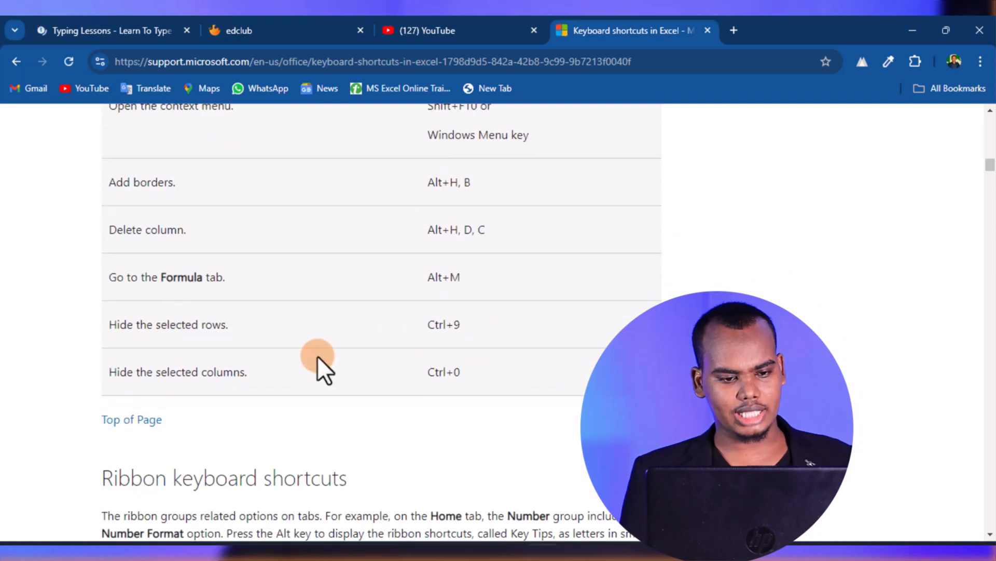
scroll(425, 303, "down", 4)
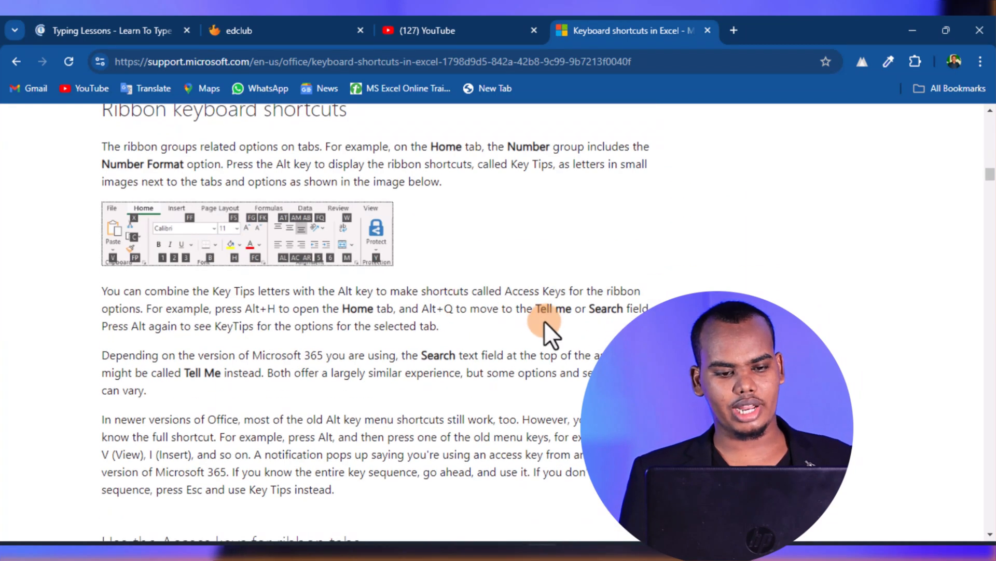
scroll(544, 320, "up", 15)
scroll(427, 384, "down", 5)
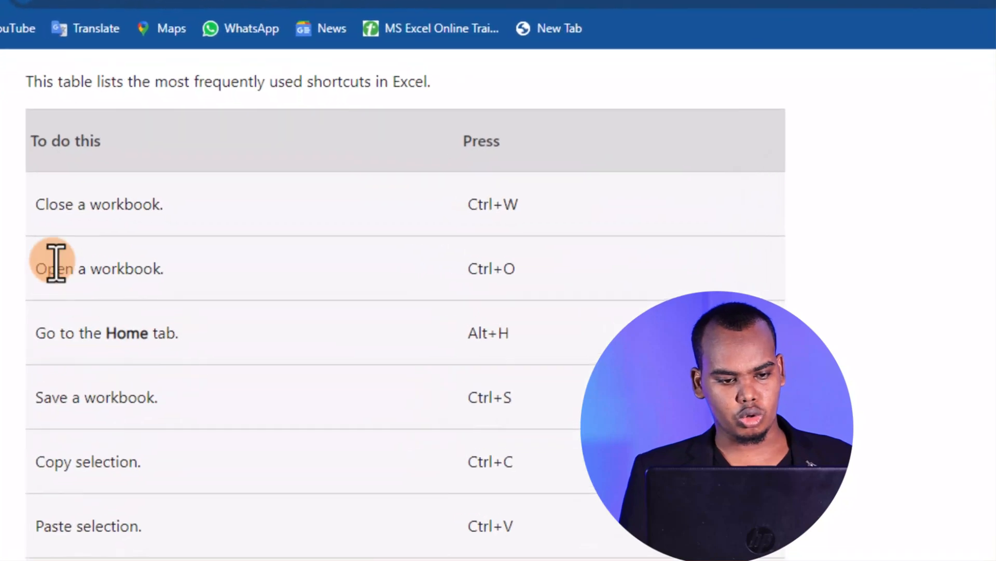
left_click_drag(101, 205, 518, 404)
left_click(587, 369)
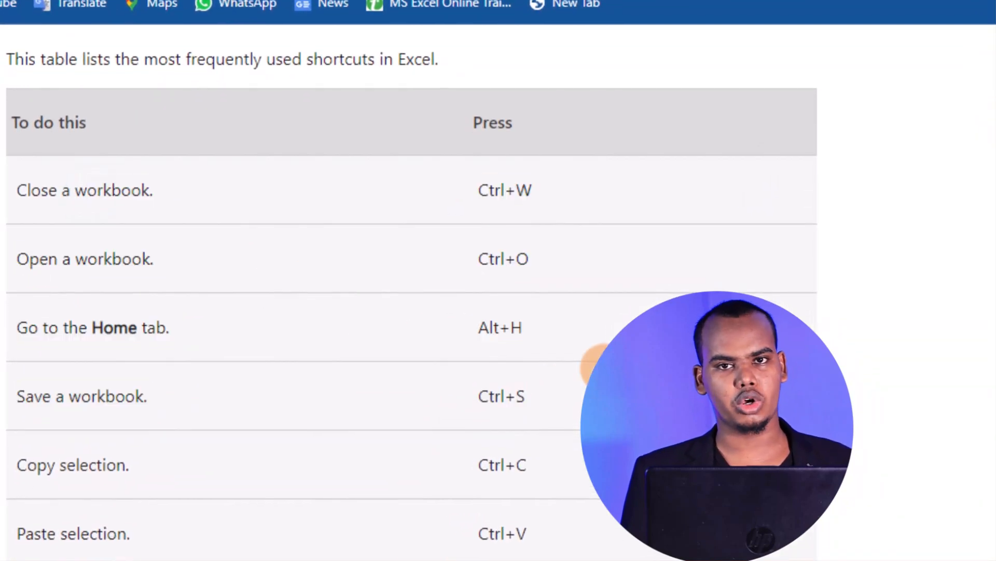
scroll(573, 342, "up", 15)
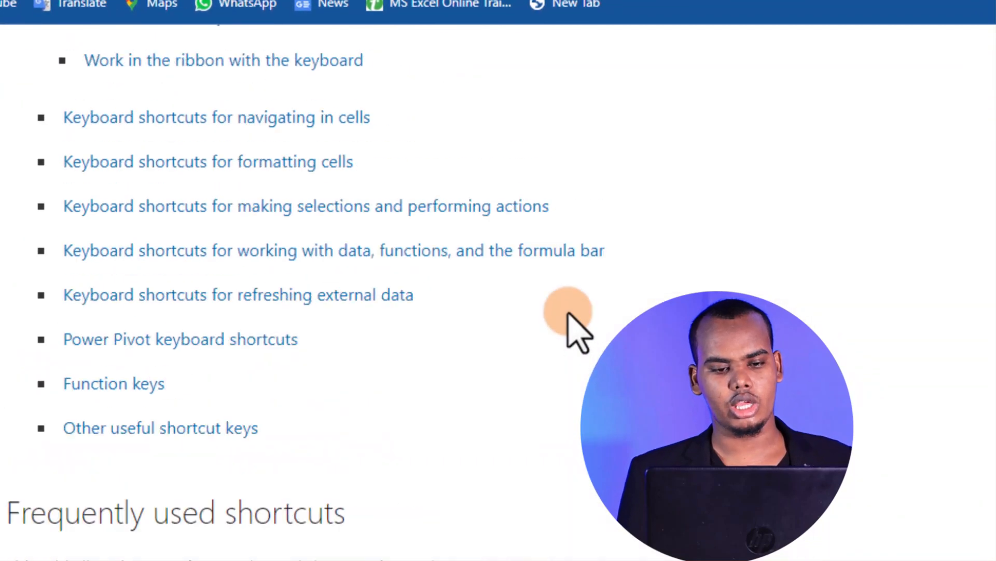
scroll(567, 308, "up", 10)
Copy the web address of the Microsoft Support page and close the browser to return to Excel
left_click(564, 73)
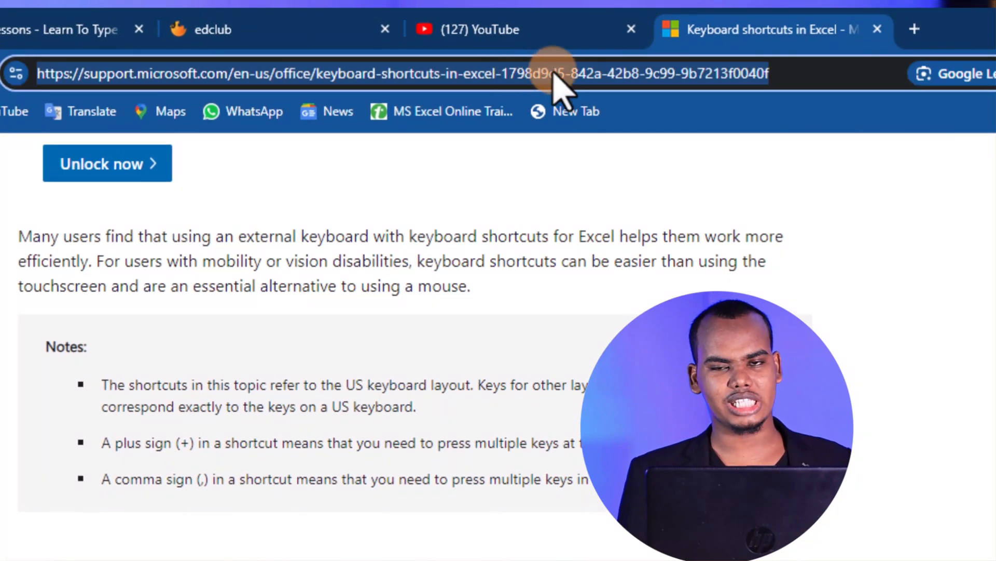
right_click(553, 74)
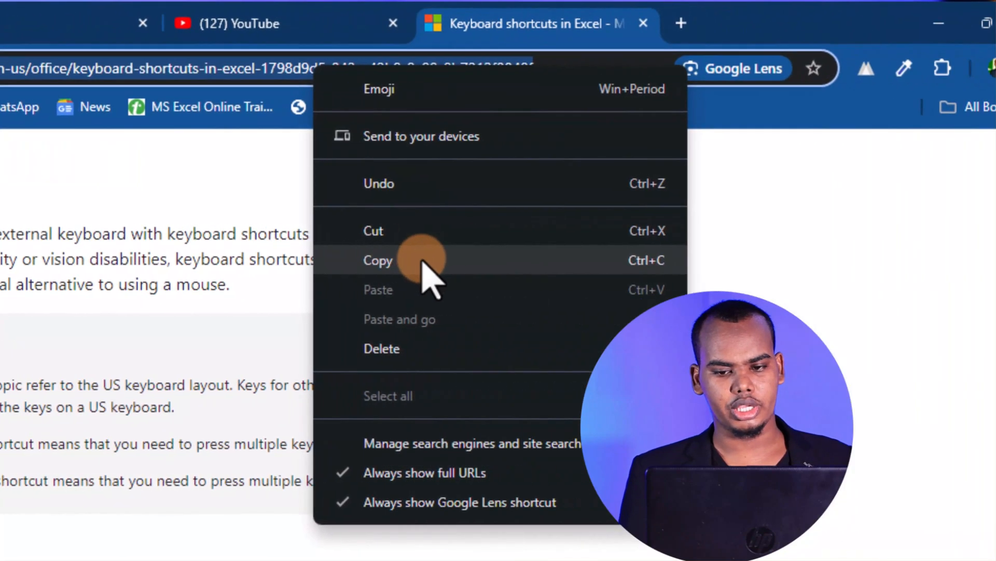
left_click(421, 261)
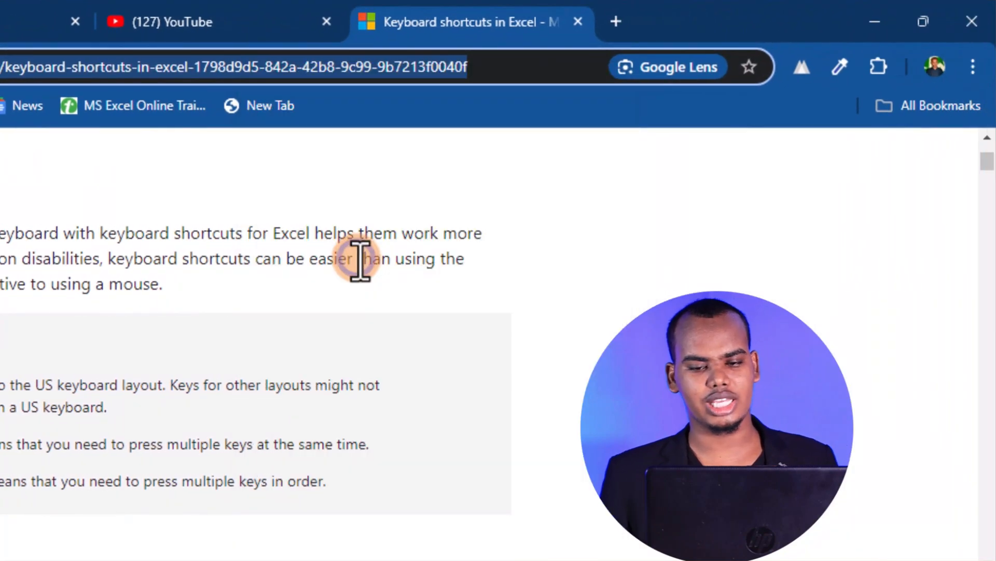
left_click(584, 247)
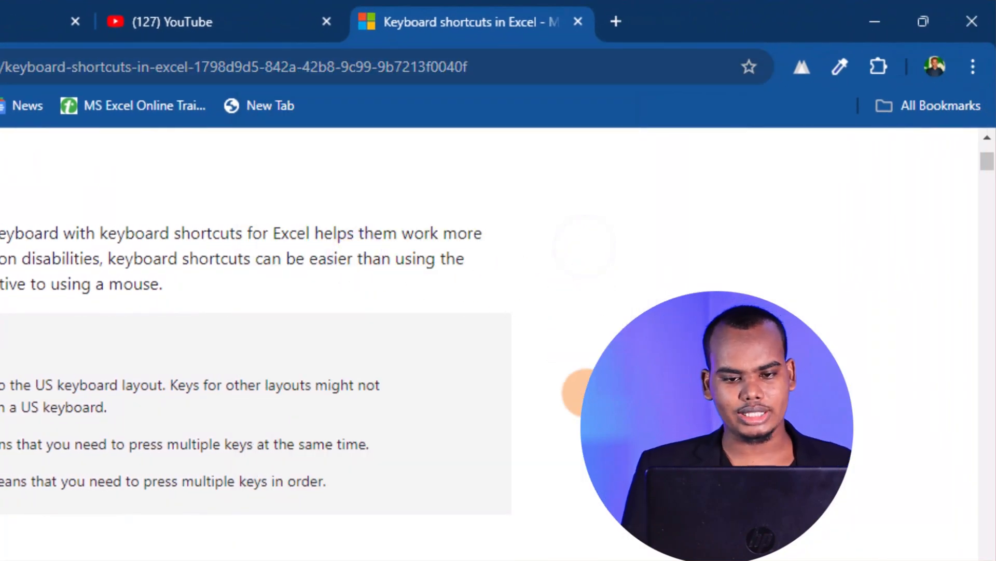
left_click(974, 10)
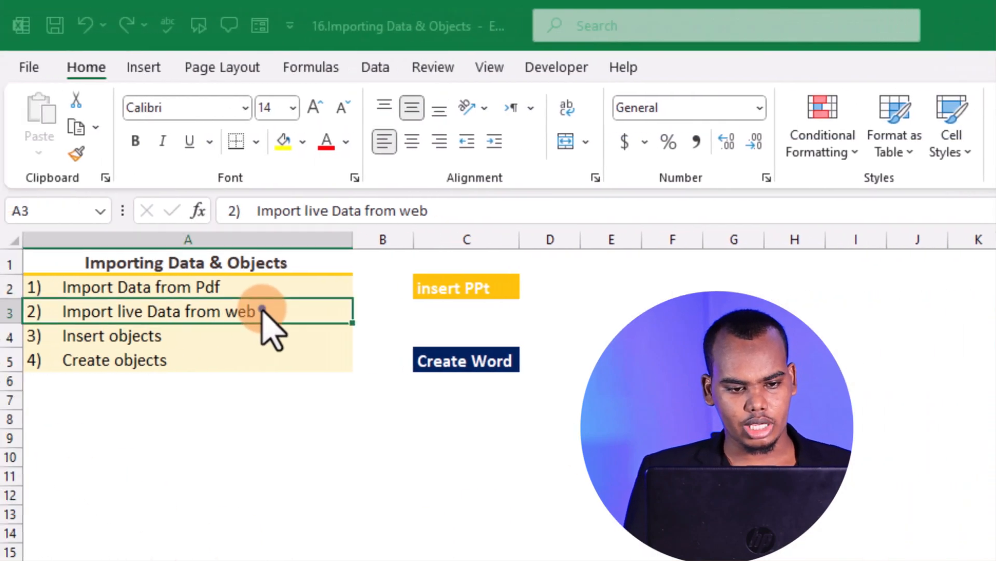
Add a new blank worksheet after the Top sheet and start importing data from the web
left_click(262, 308)
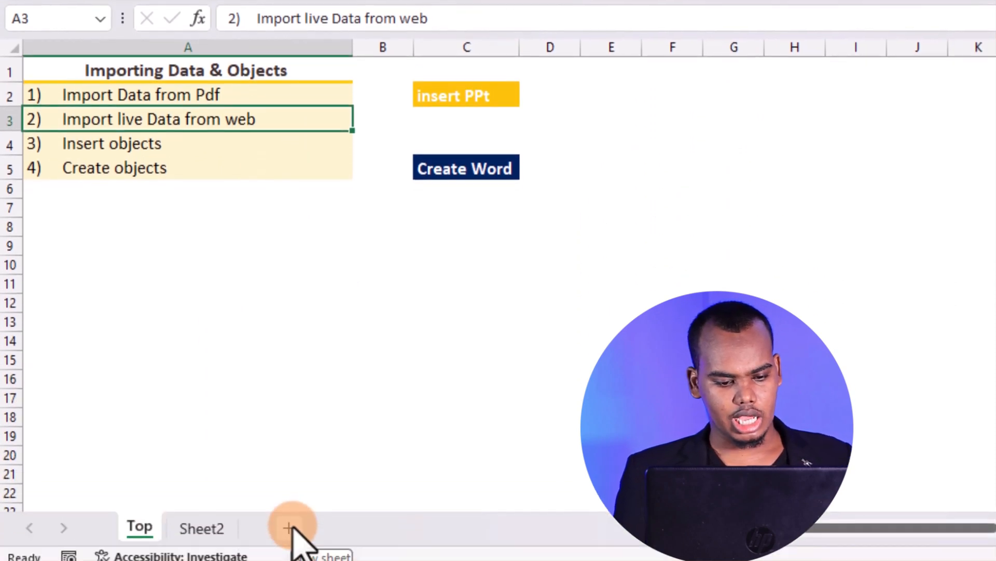
left_click(296, 534)
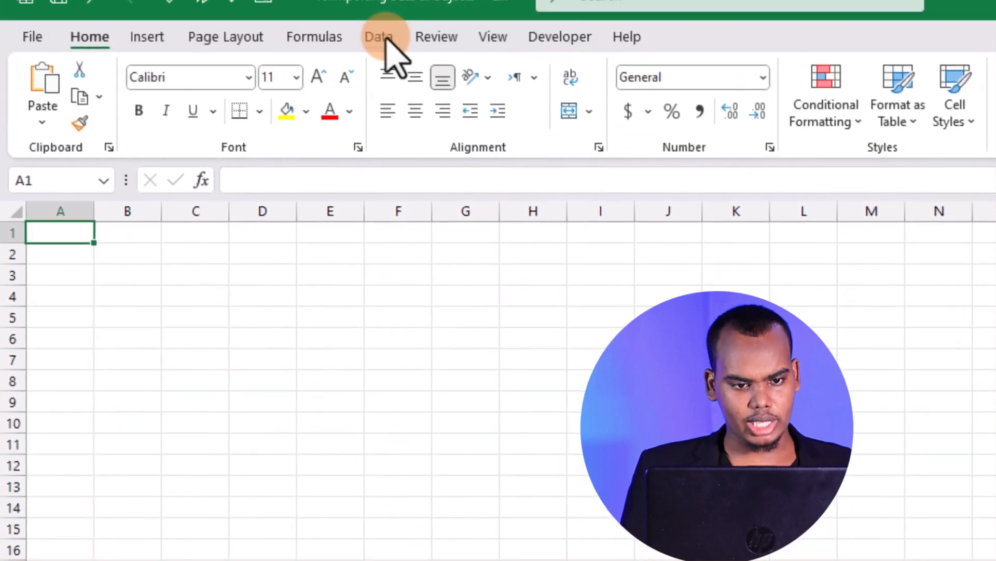
left_click(387, 69)
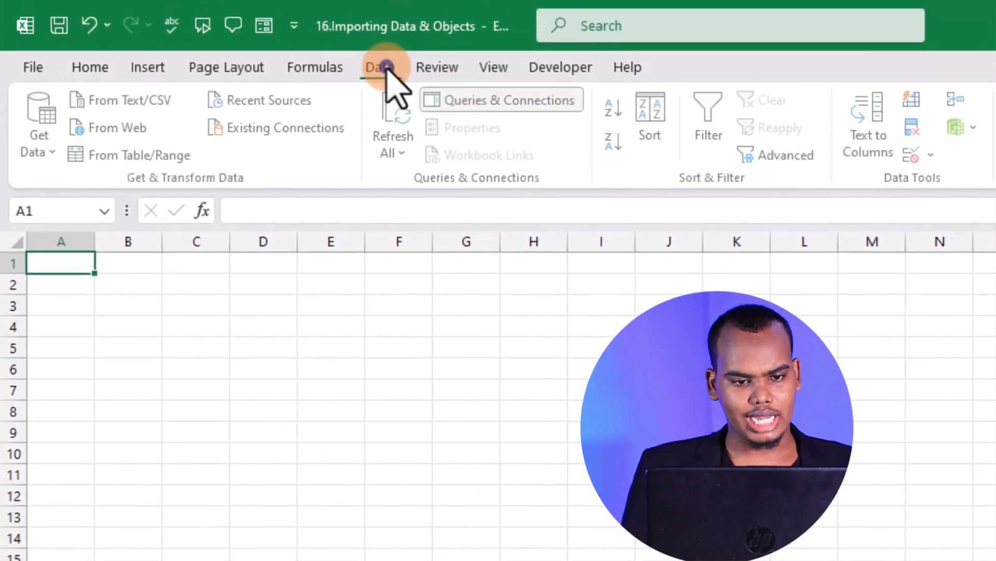
left_click(43, 148)
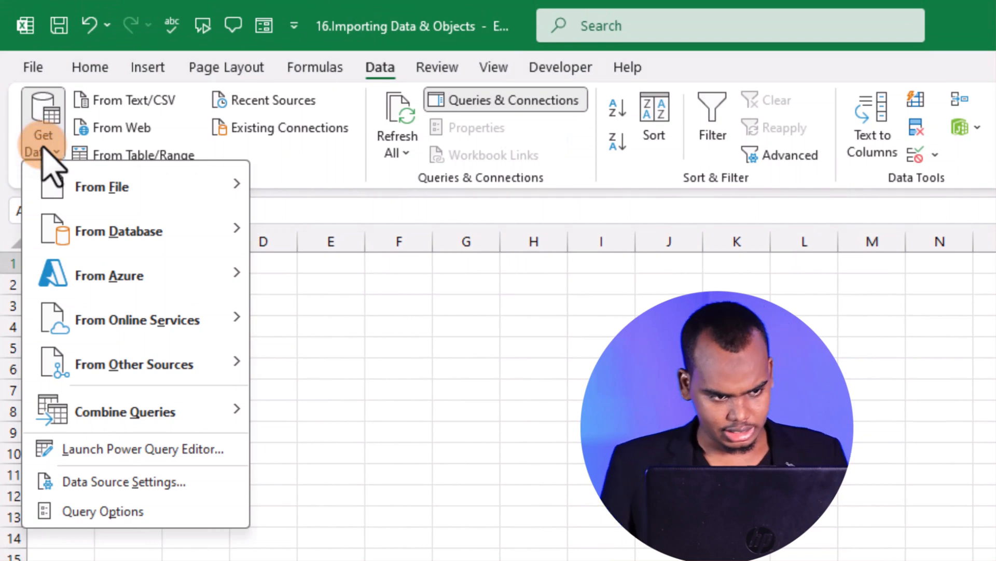
left_click(136, 197)
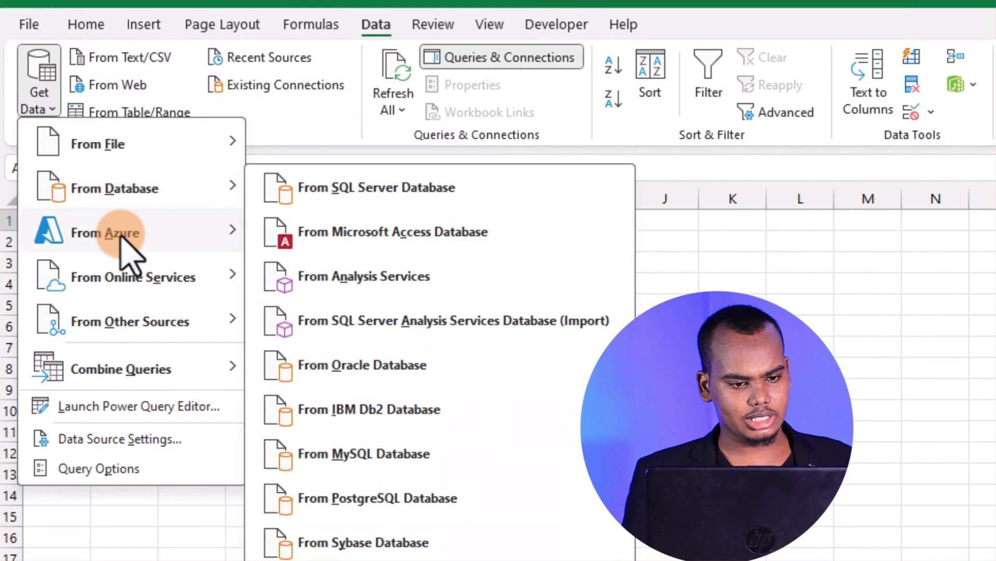
mouse_move(110, 332)
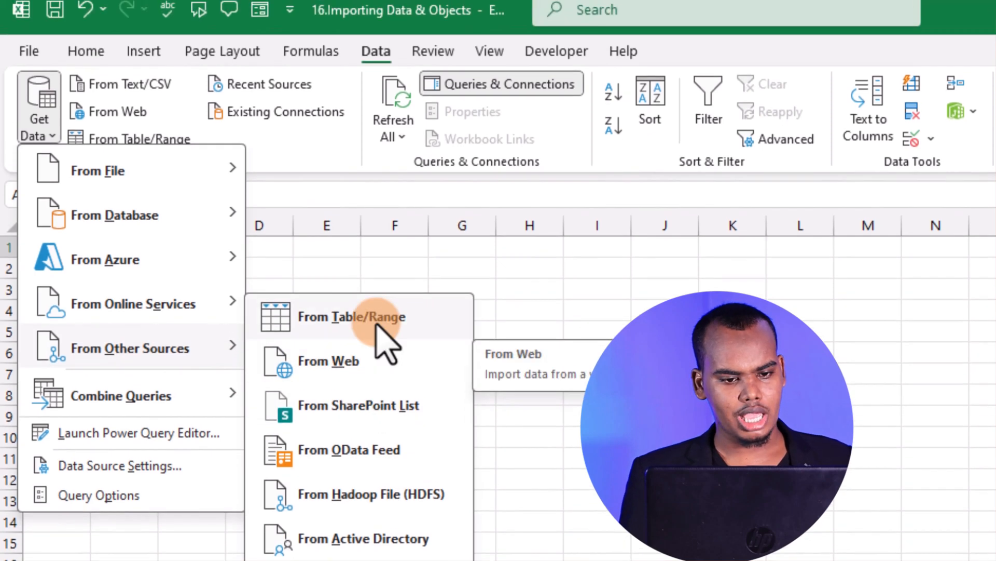
left_click(359, 343)
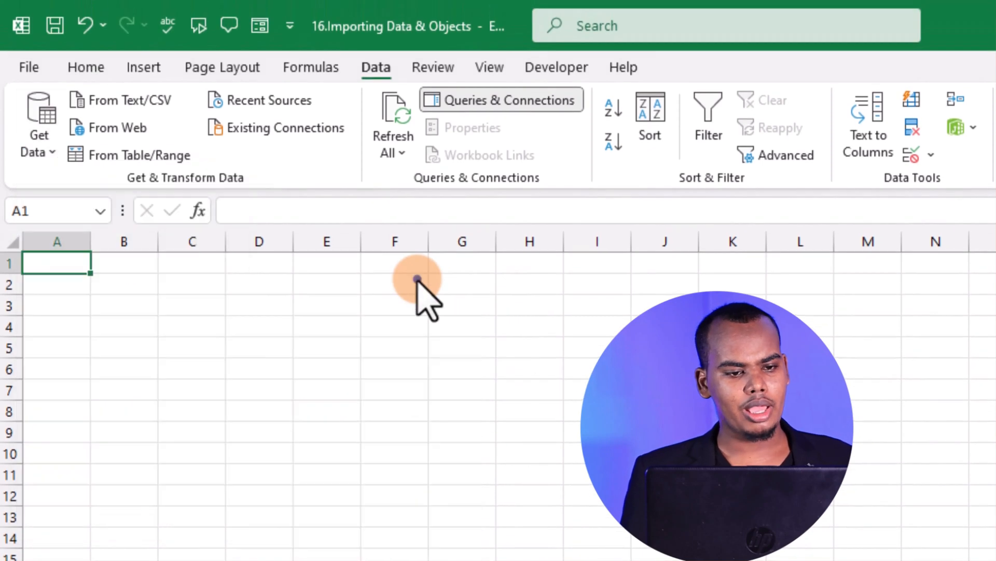
left_click(125, 129)
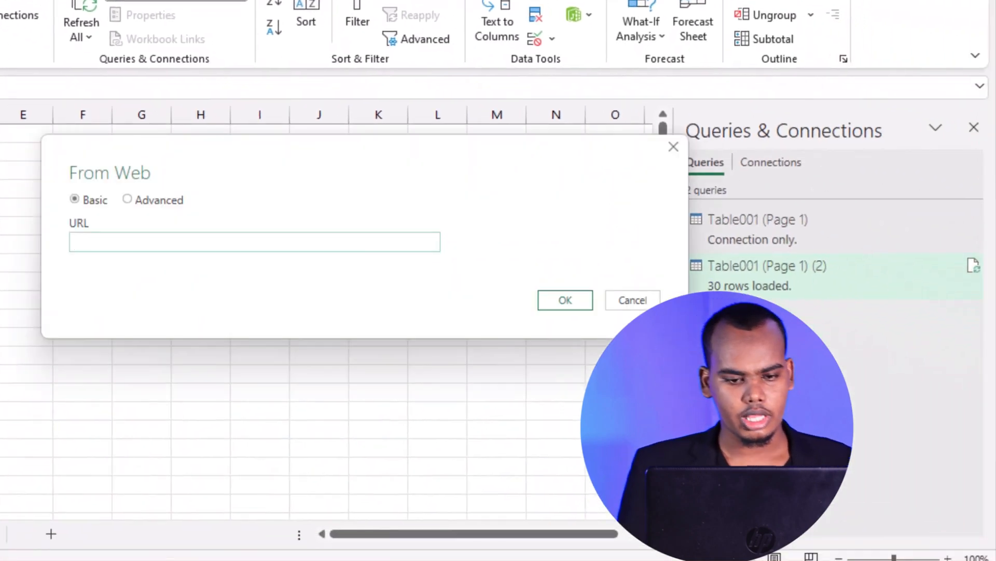
Paste the copied Microsoft Support page address as the source URL and connect to it
right_click(118, 243)
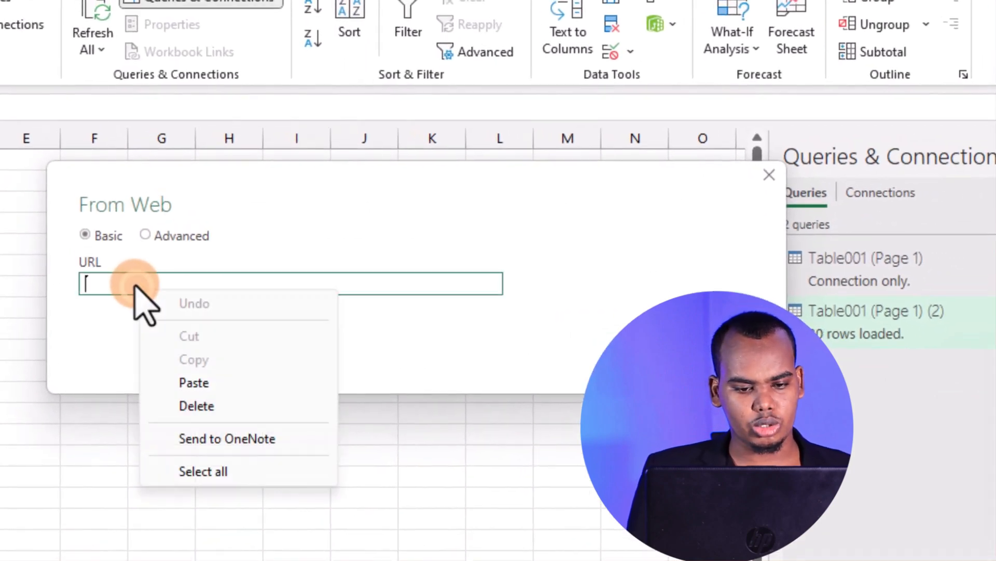
left_click(235, 384)
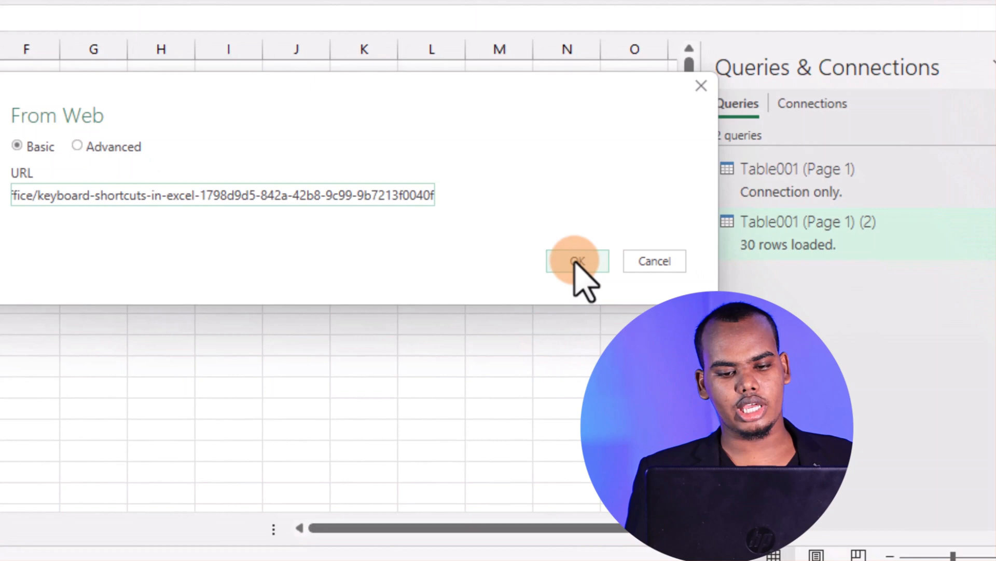
left_click(636, 350)
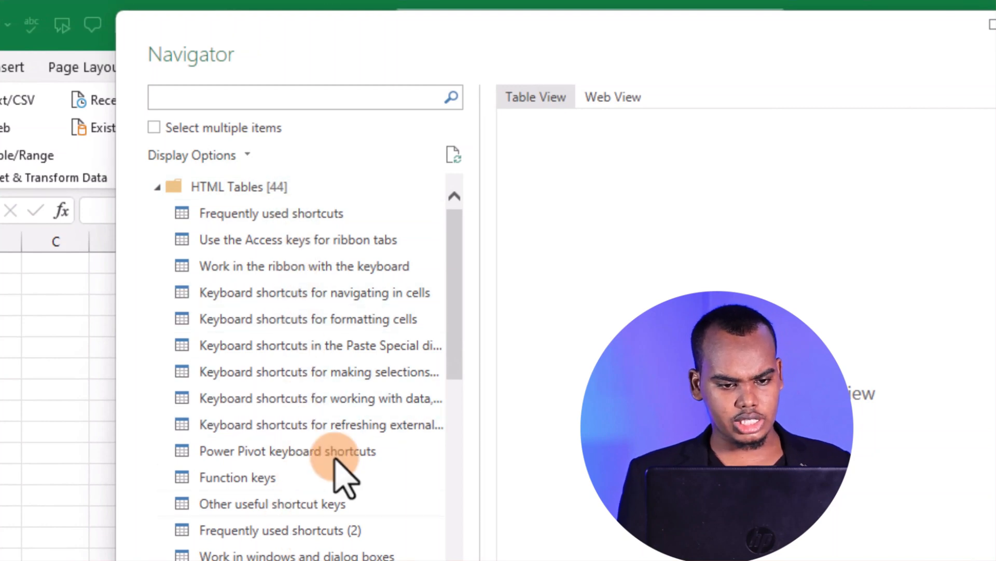
Look through the page's HTML tables, previewing those on access keys, working in the ribbon, navigating in cells and formatting cells
scroll(380, 401, "down", 2)
scroll(380, 400, "down", 8)
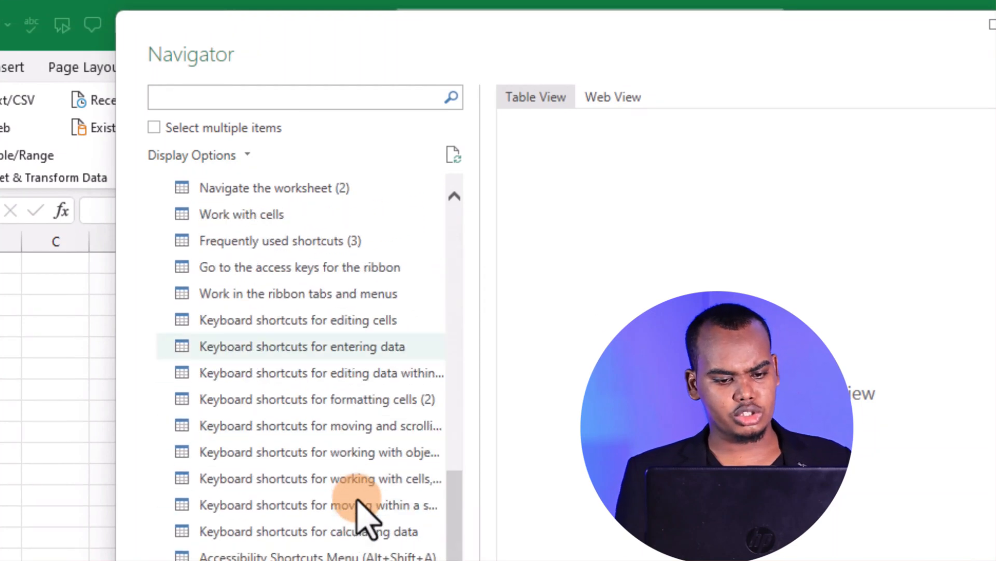
scroll(356, 509, "up", 10)
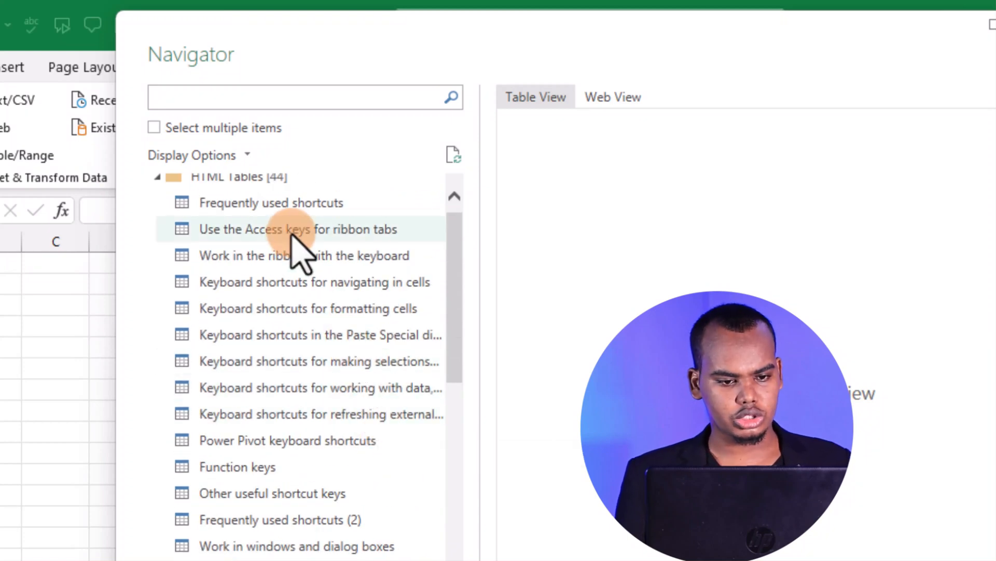
left_click(292, 235)
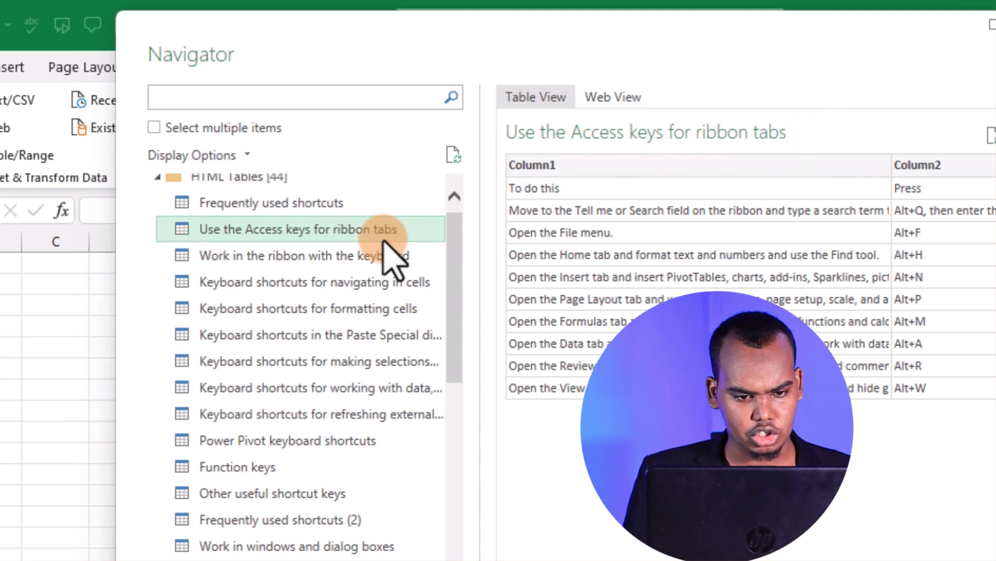
left_click(277, 259)
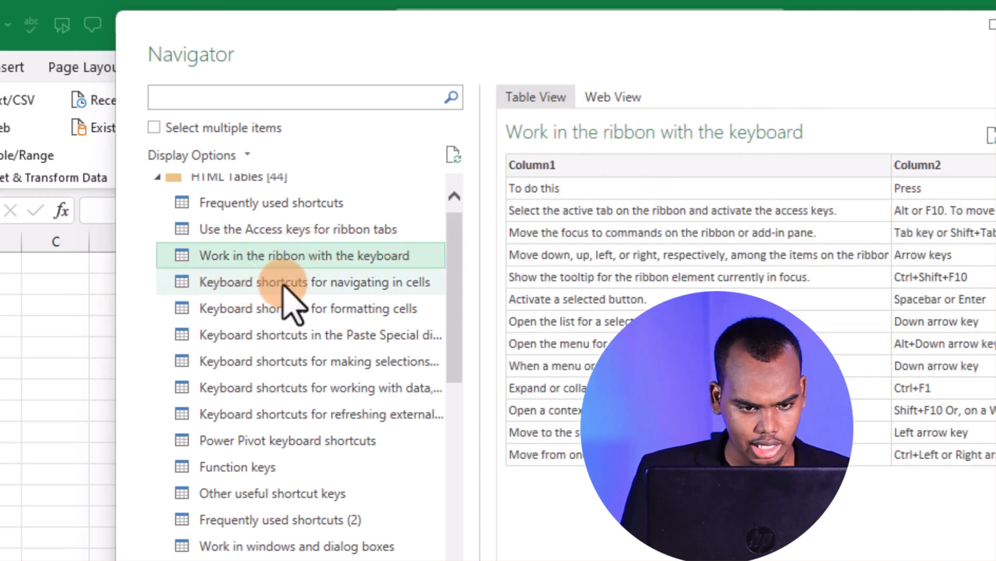
left_click(307, 284)
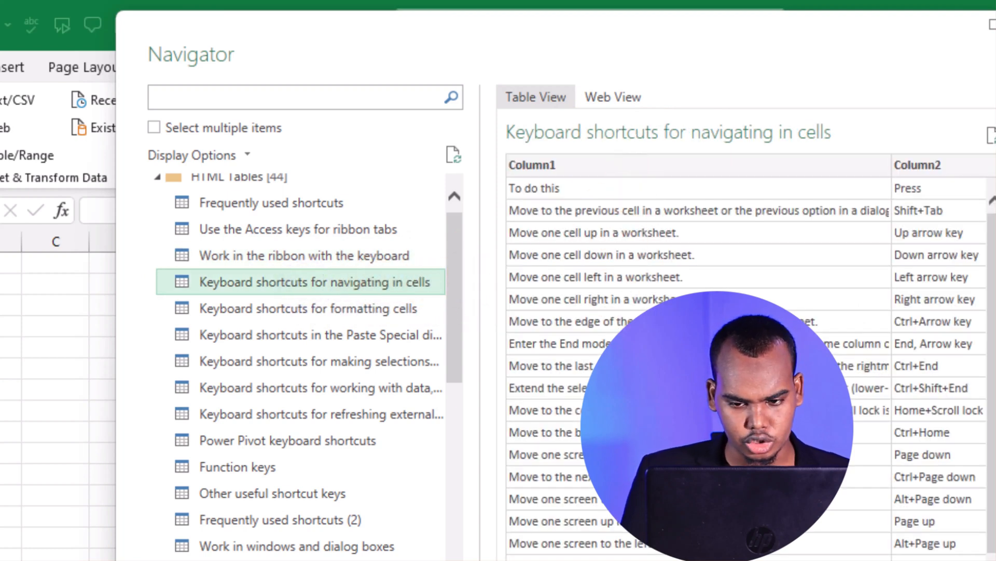
left_click(287, 312)
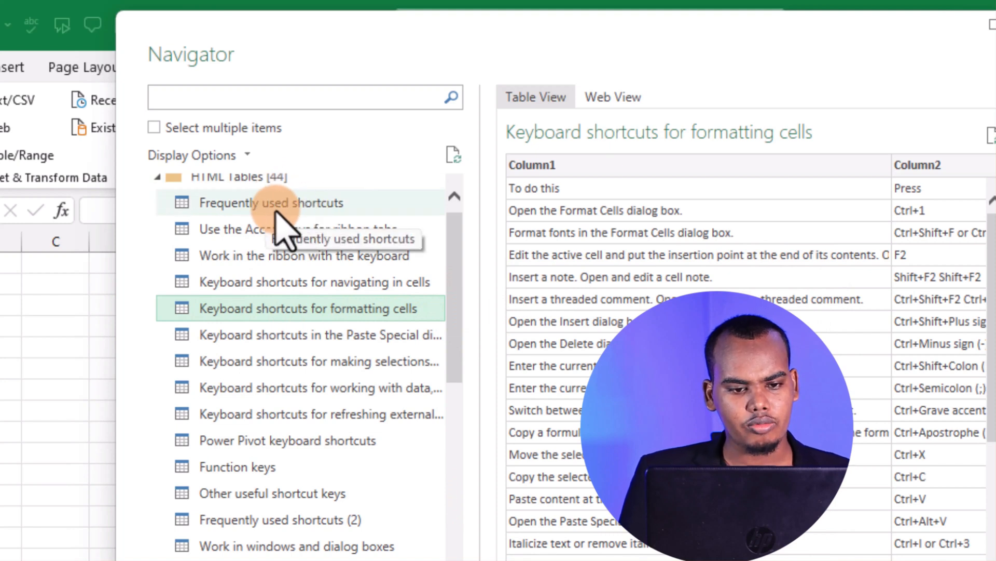
Preview the Frequently used shortcuts table and look through its entries
left_click(275, 207)
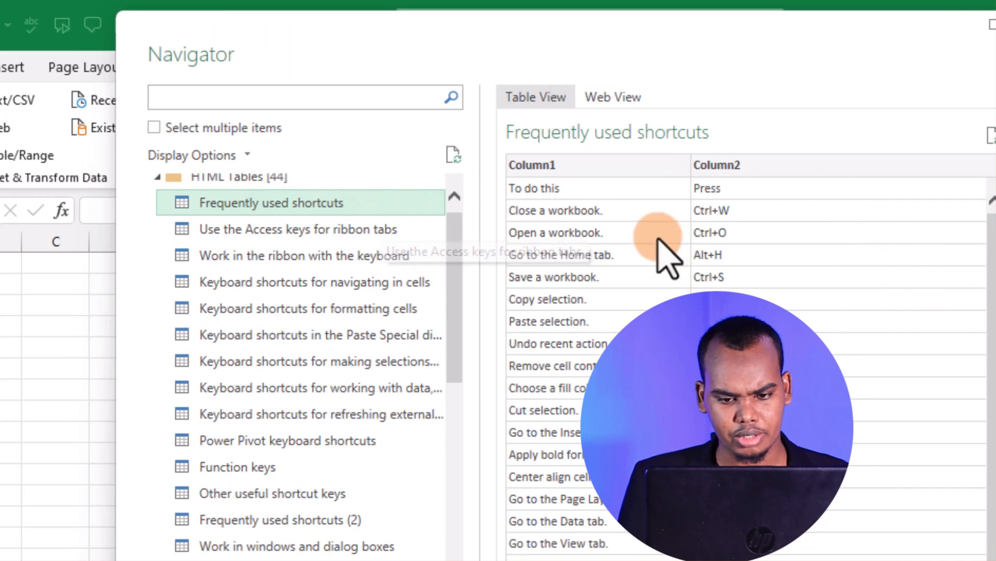
scroll(658, 240, "down", 2)
scroll(658, 240, "up", 2)
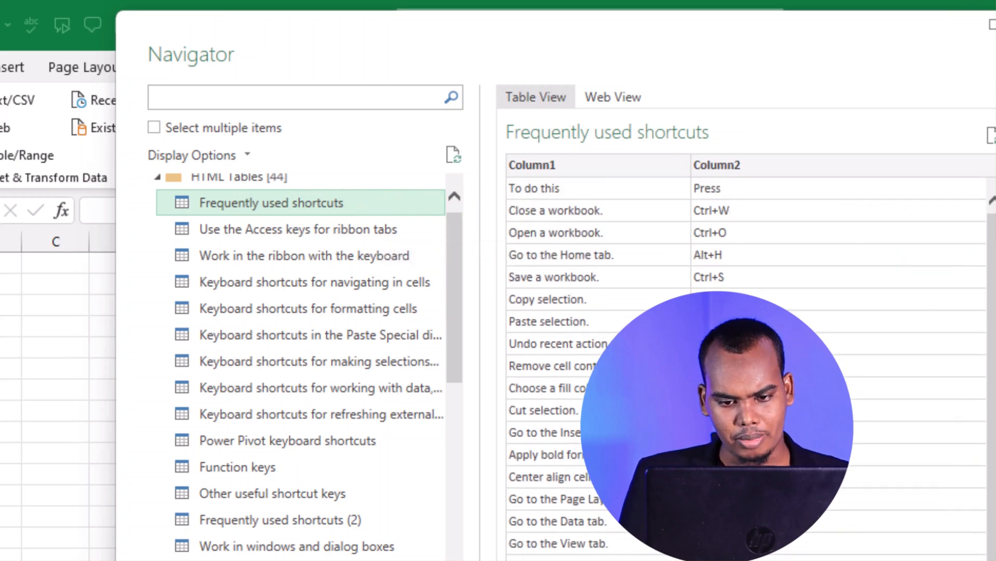
Preview the Drawing, Work with cells and Keyboard shortcuts for working with objects tables
scroll(349, 456, "down", 3)
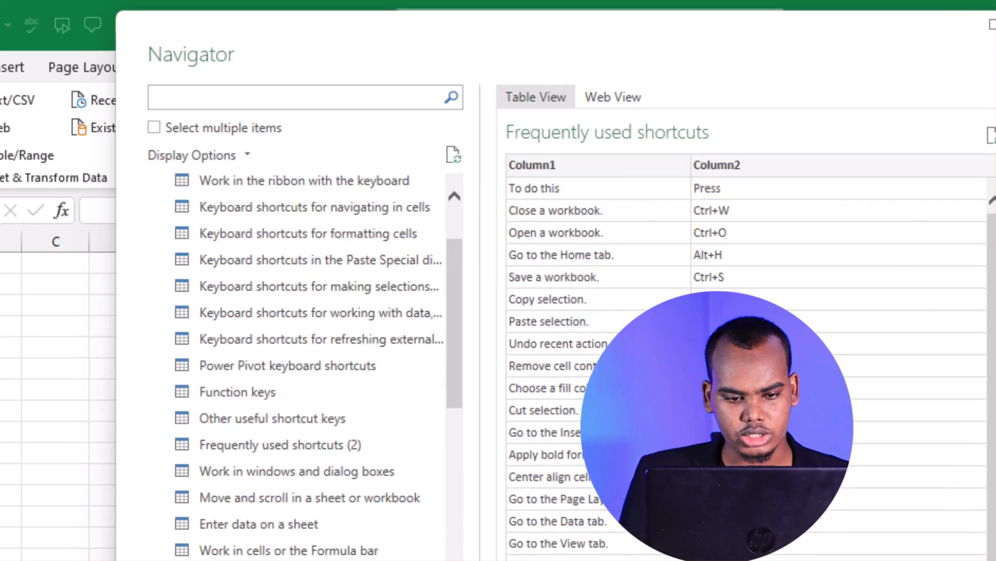
scroll(439, 440, "down", 4)
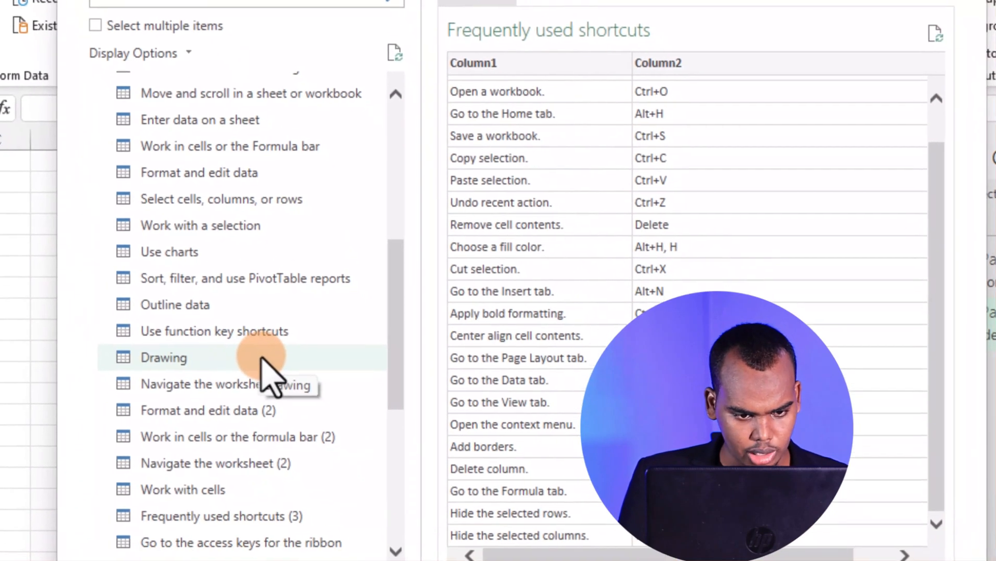
left_click(321, 459)
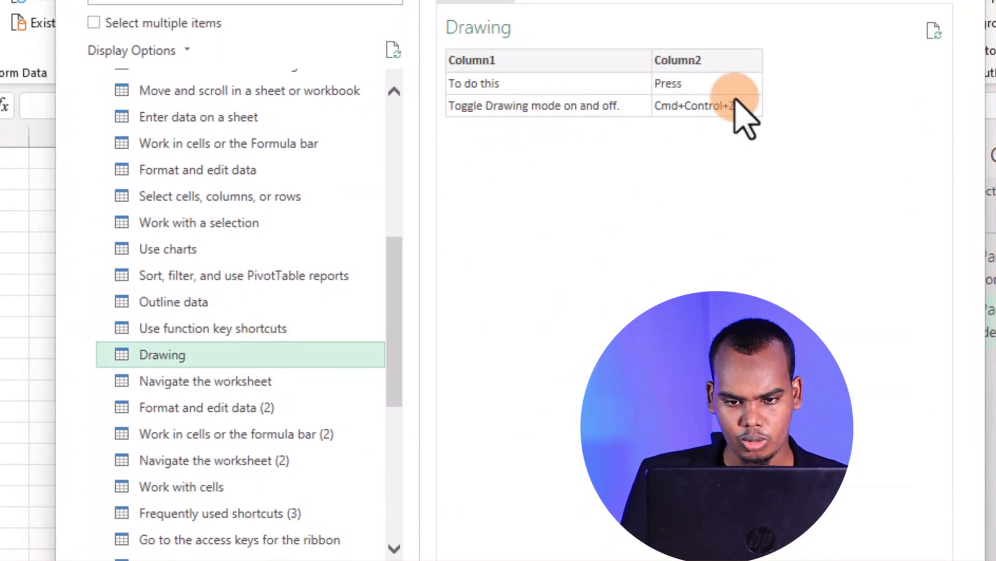
scroll(288, 374, "down", 5)
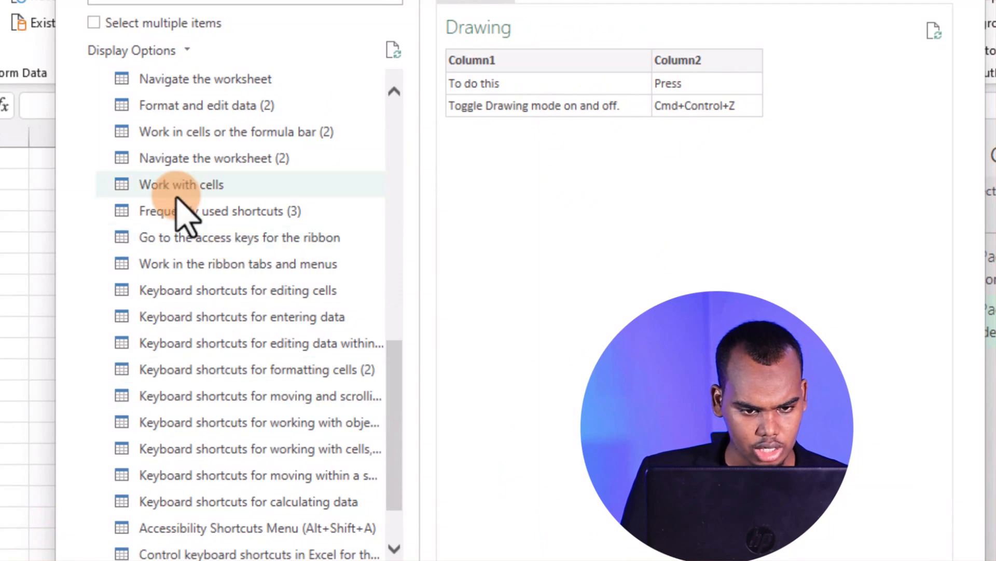
left_click(222, 188)
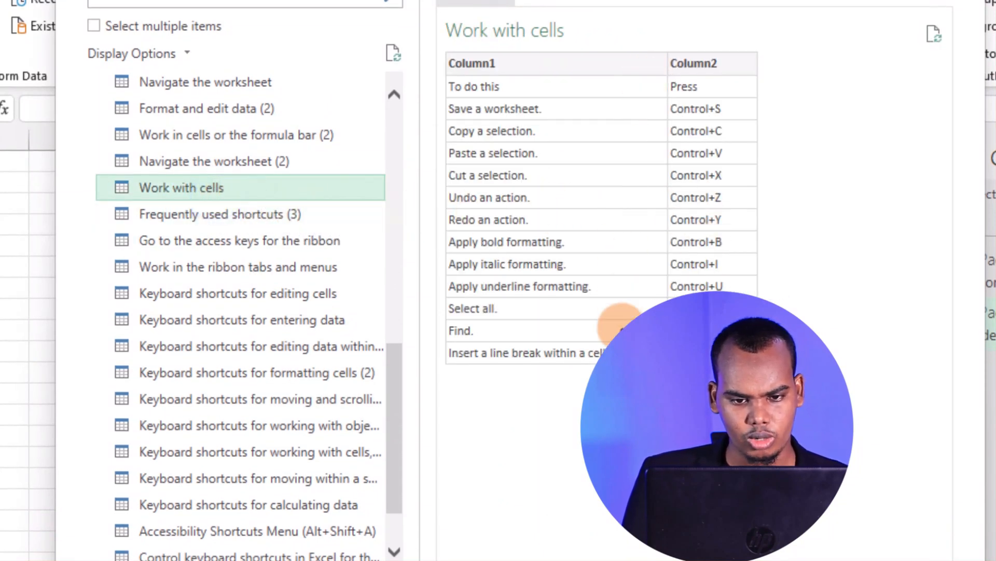
scroll(212, 516, "down", 1)
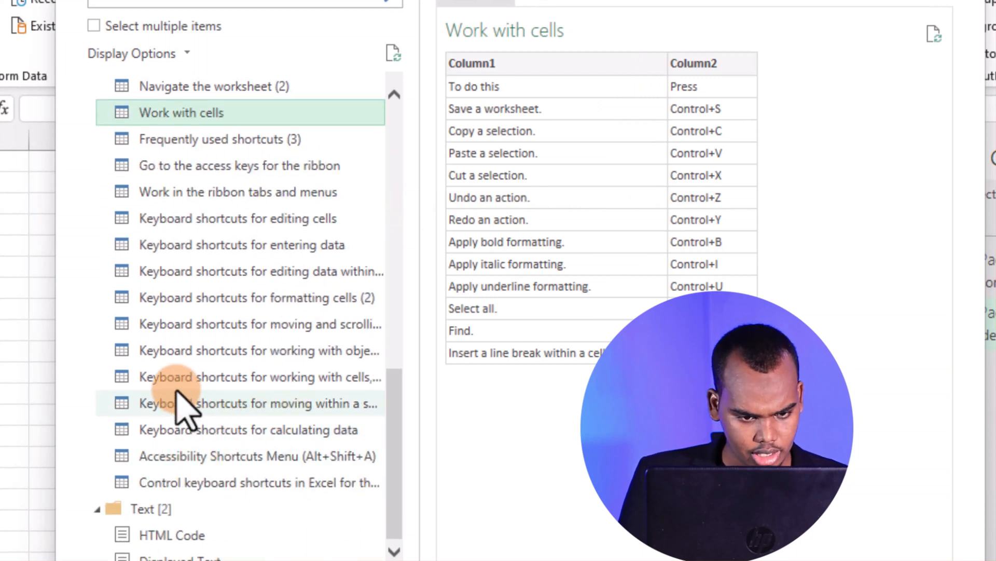
left_click(256, 350)
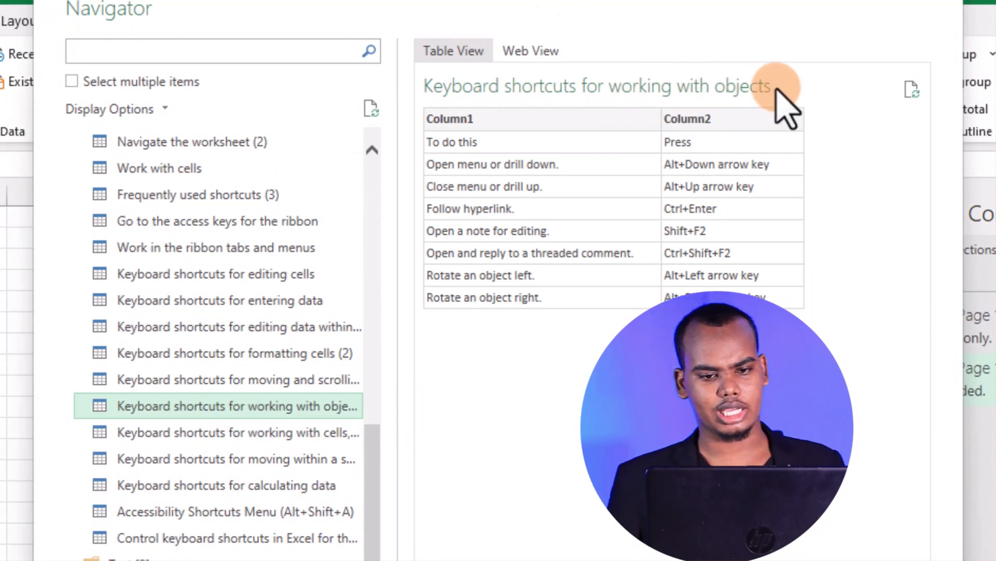
Select the first Frequently used shortcuts table as the one to import
scroll(311, 410, "up", 5)
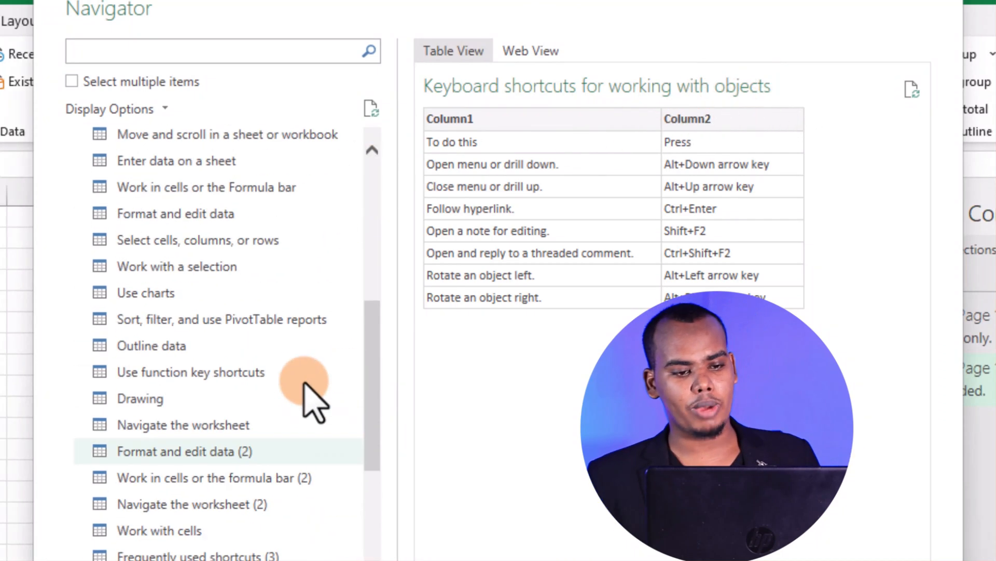
scroll(305, 385, "up", 5)
left_click(233, 171)
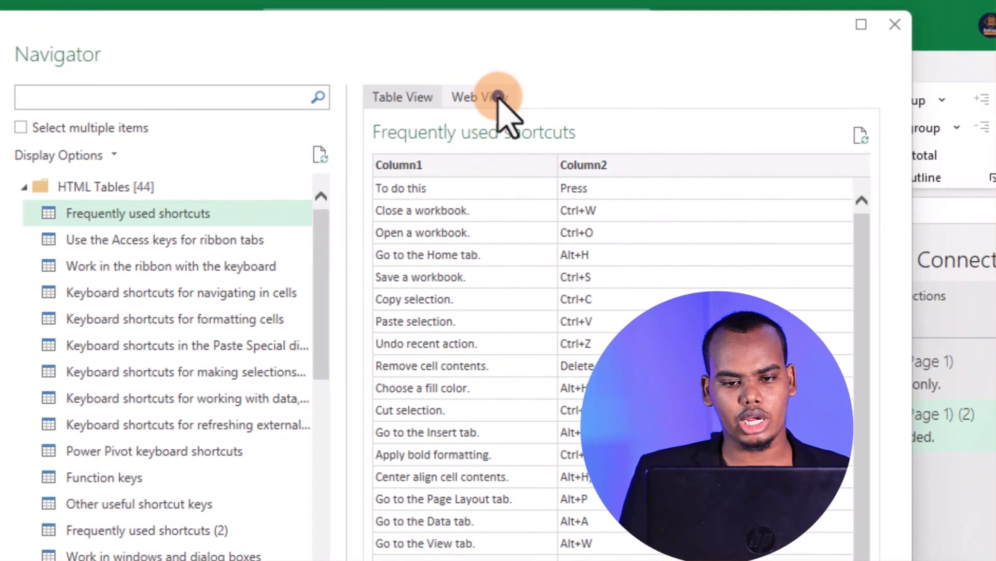
Look over the source page in Web View and return to the table preview
left_click(498, 97)
scroll(567, 178, "down", 3)
scroll(612, 332, "down", 3)
scroll(612, 332, "up", 8)
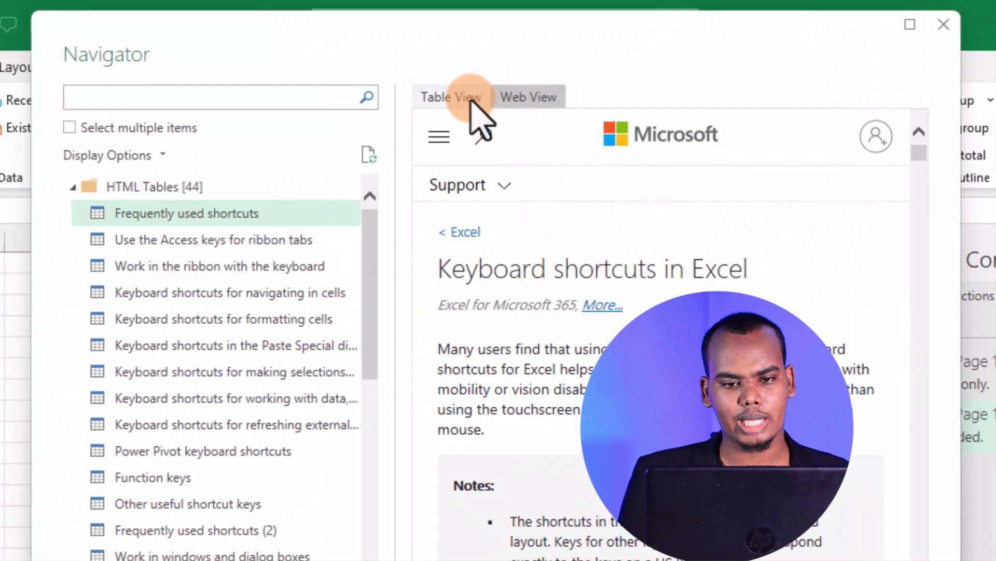
left_click(471, 98)
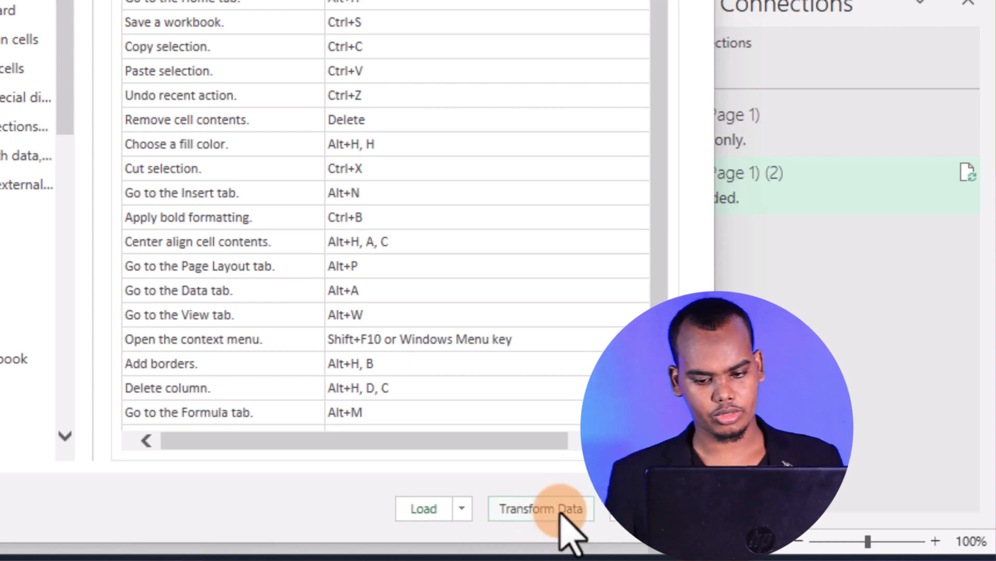
Open the Frequently used shortcuts table for transformation and remove its top 1 row
left_click(543, 506)
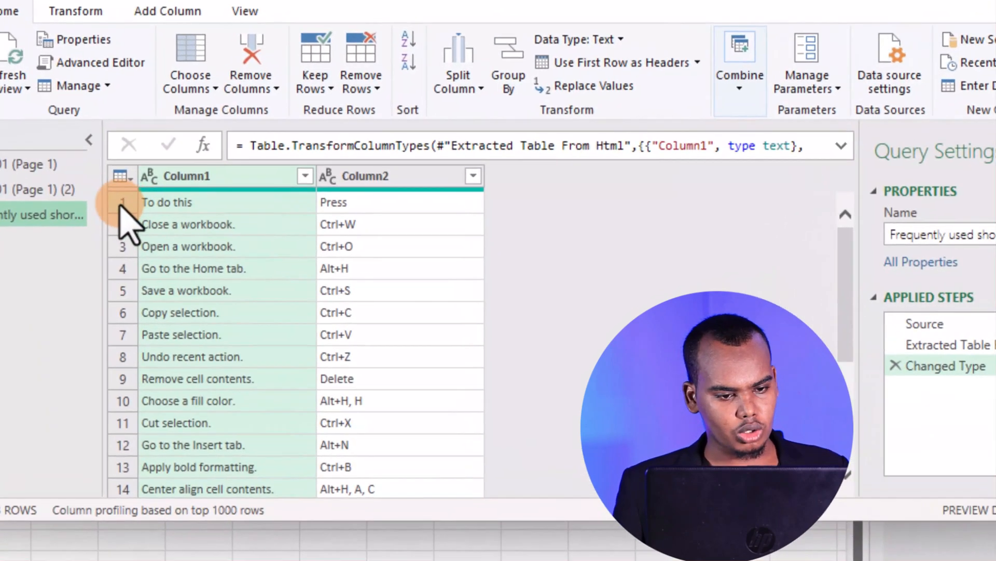
left_click(181, 223)
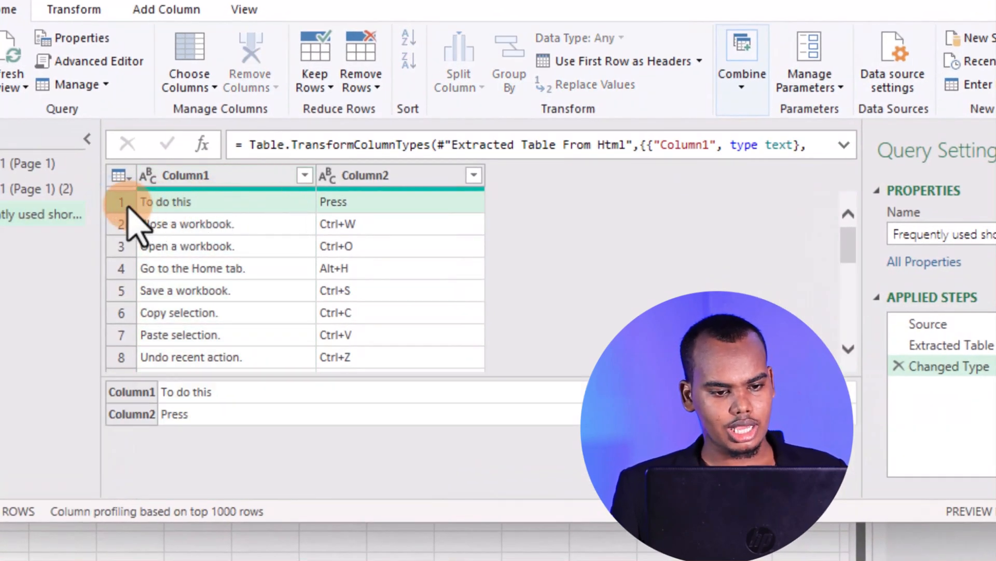
left_click(369, 84)
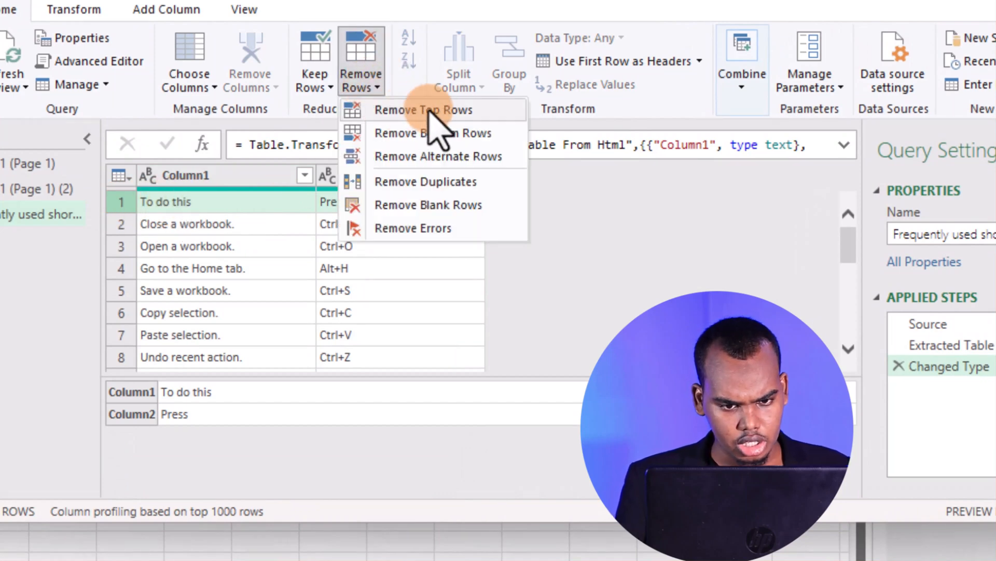
left_click(405, 115)
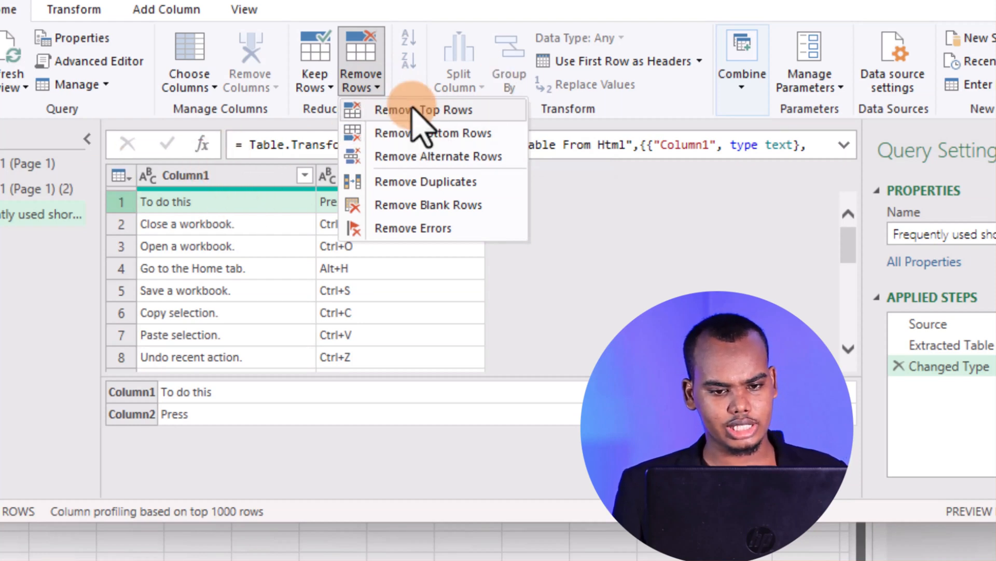
left_click(462, 110)
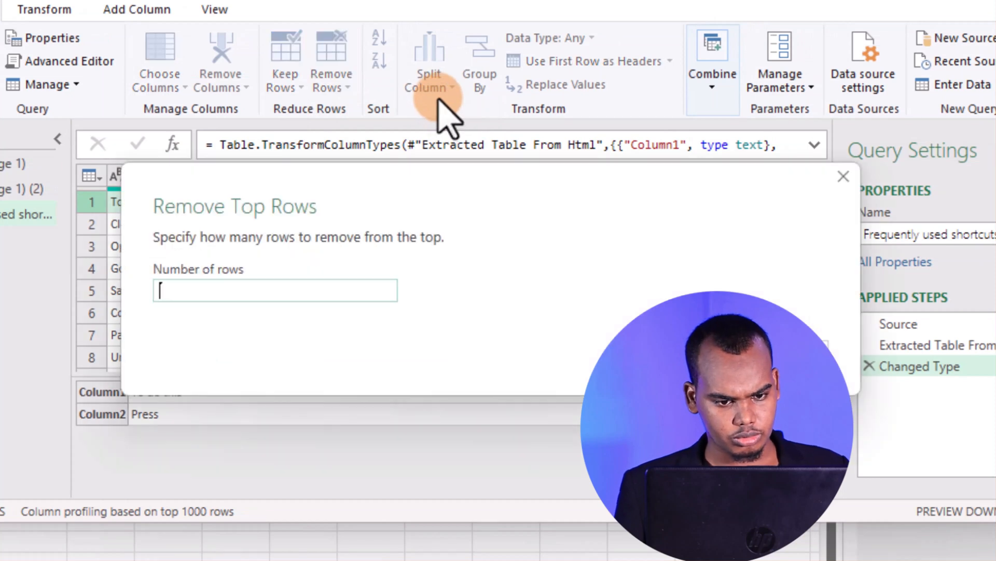
left_click_drag(270, 173, 358, 158)
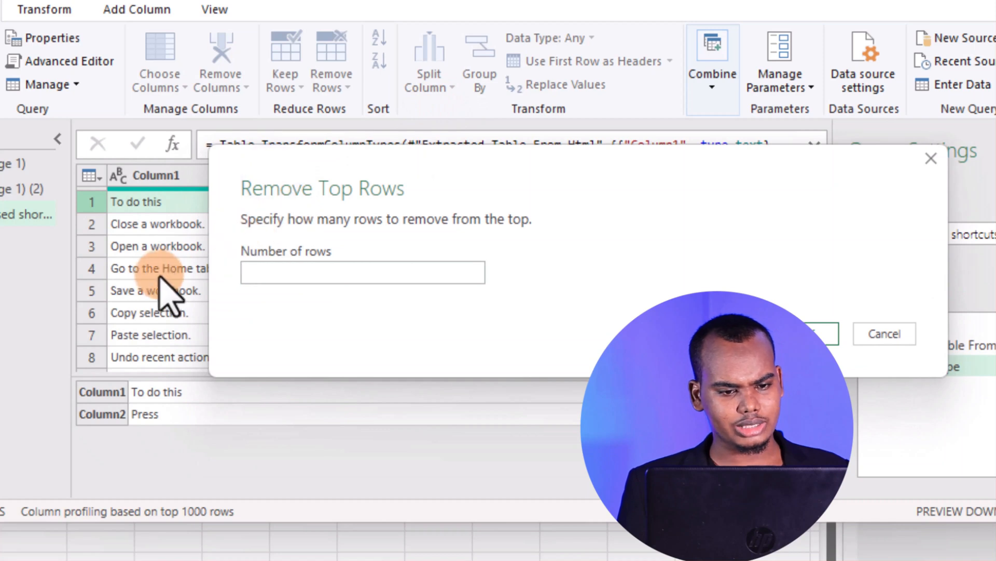
left_click(356, 273)
left_click(383, 273)
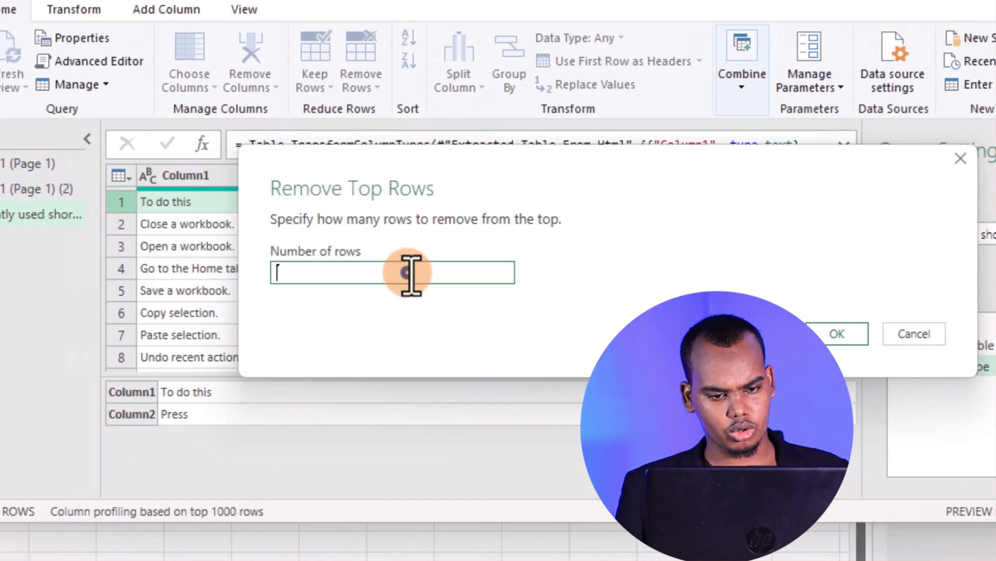
type("1")
left_click(837, 333)
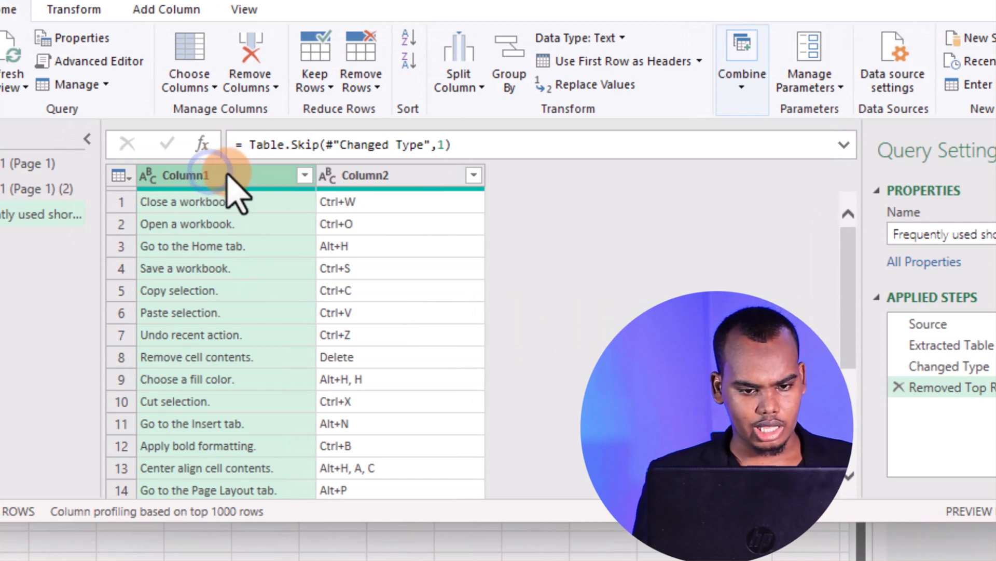
Rename the query's columns, Column1 as "To do" and Column2 as "shortcuts"
left_click(382, 175)
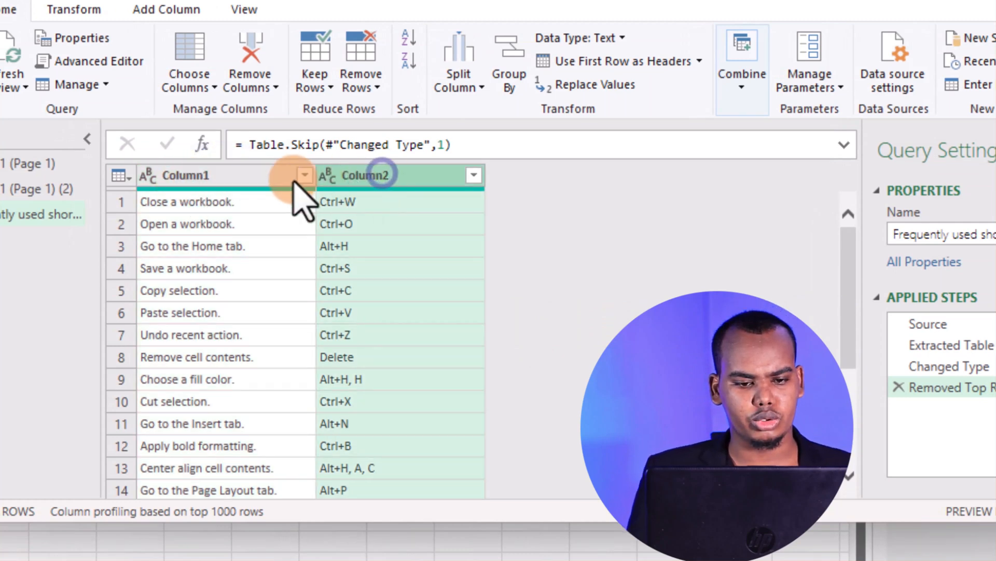
left_click(225, 178)
right_click(227, 179)
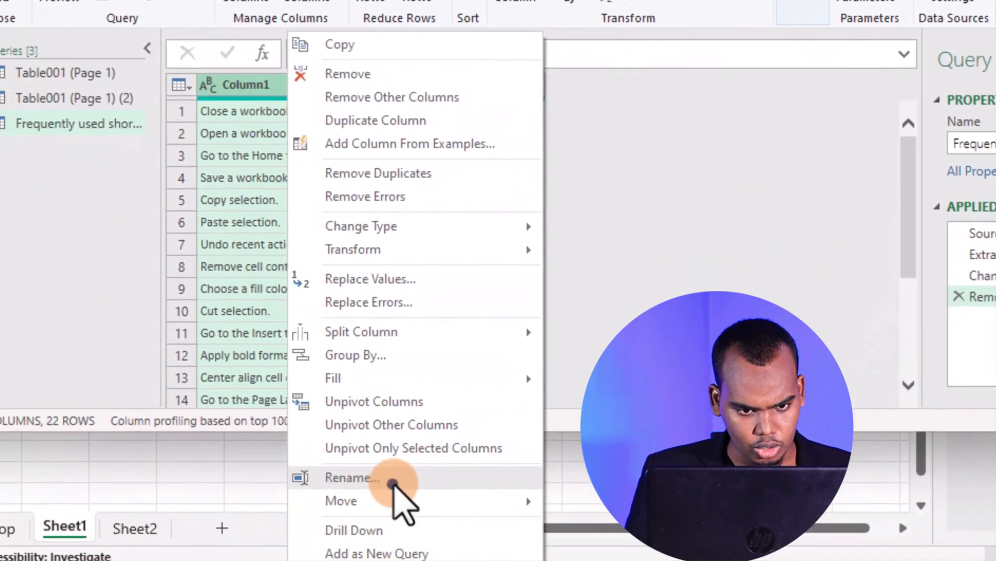
left_click(332, 560)
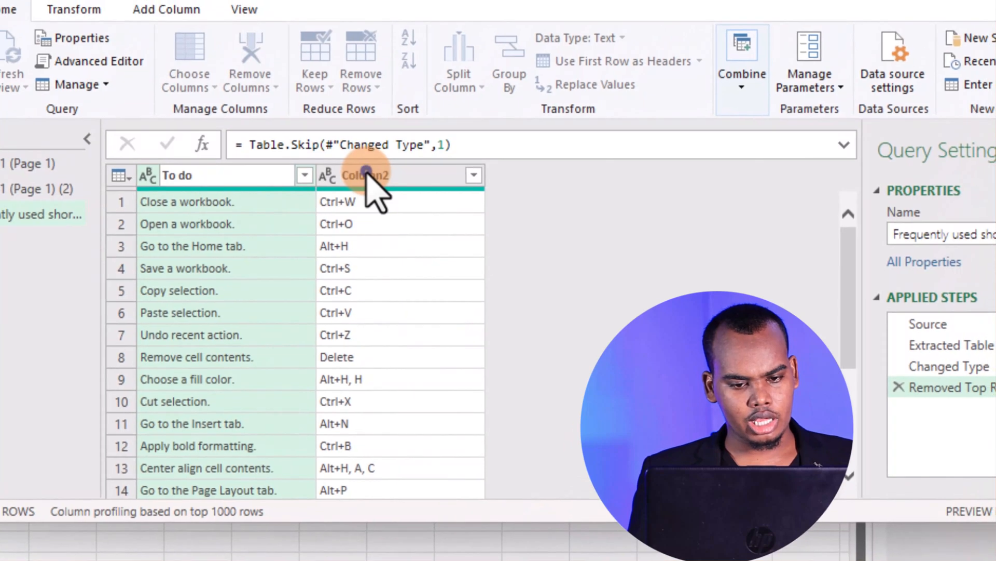
left_click(429, 84)
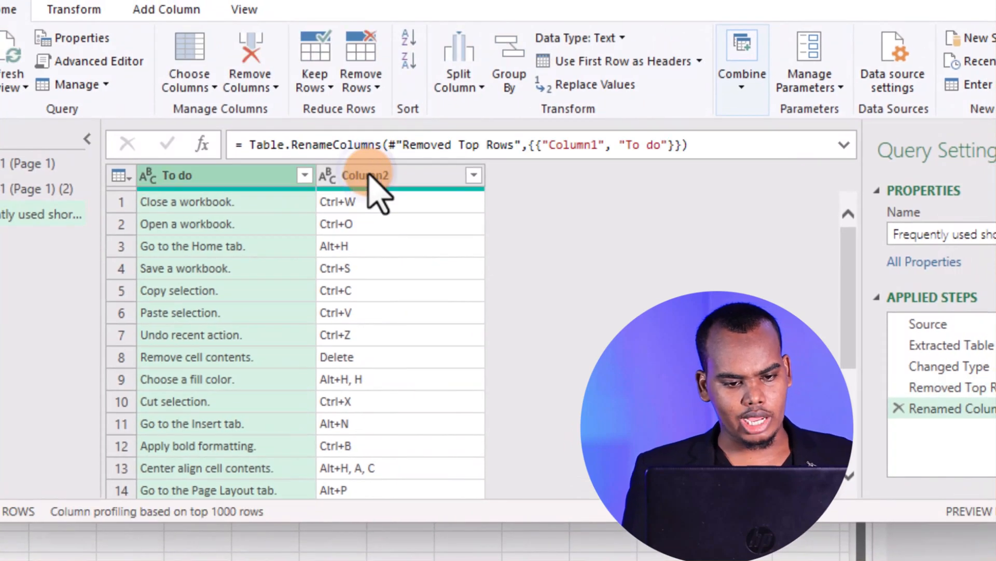
right_click(382, 176)
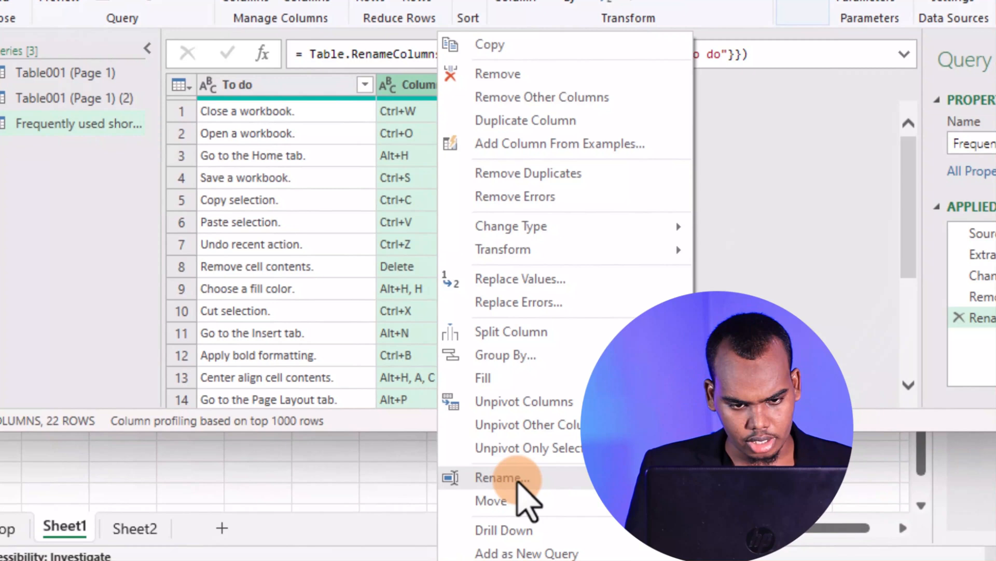
left_click(518, 478)
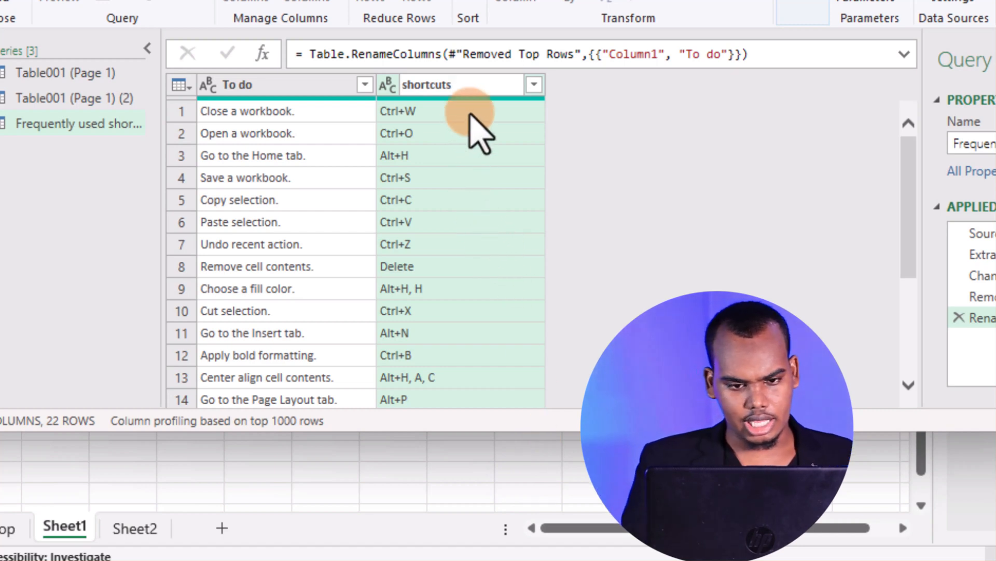
key("Return")
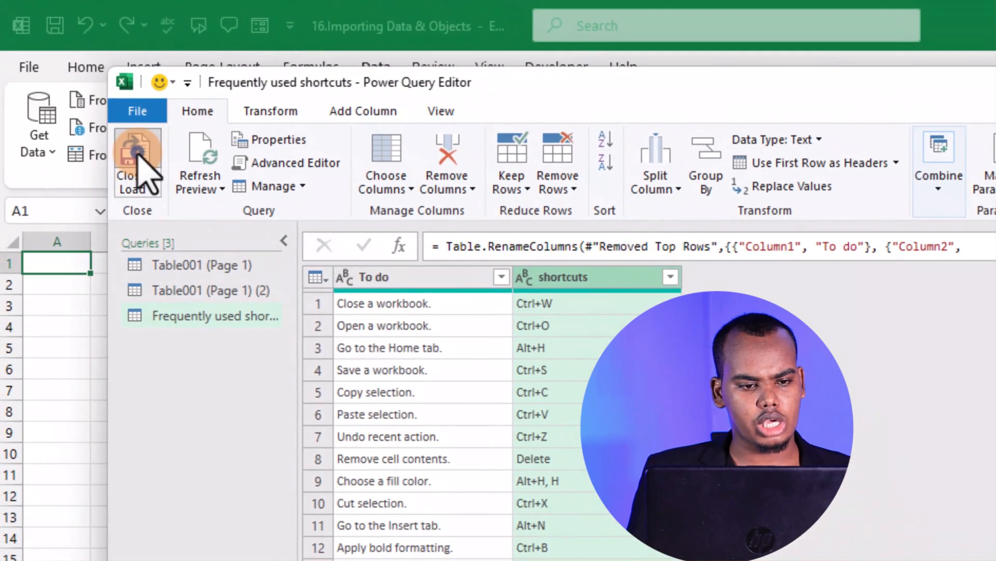
Close the query editor and load the cleaned Frequently used shortcuts table into the workbook
left_click(134, 156)
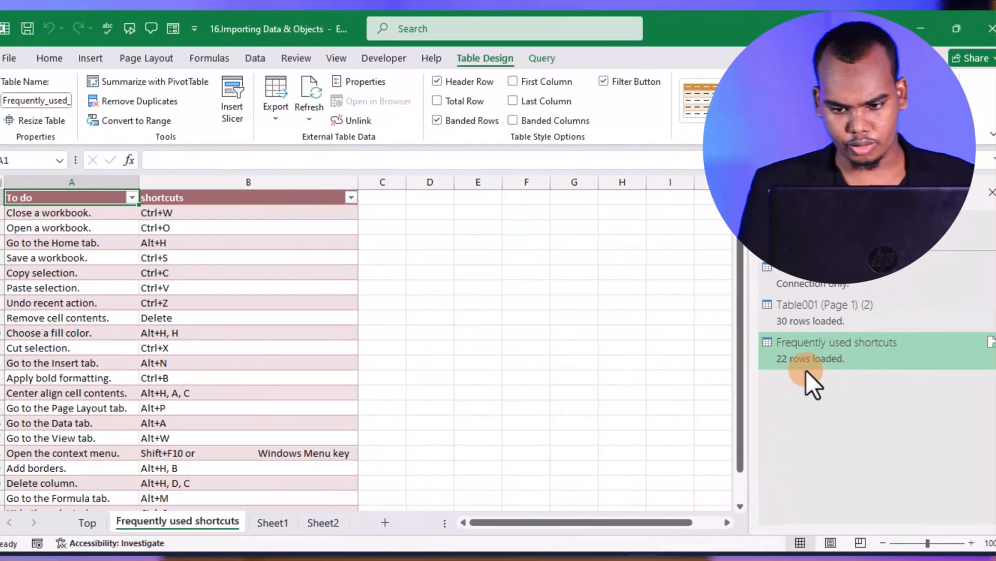
mouse_move(892, 344)
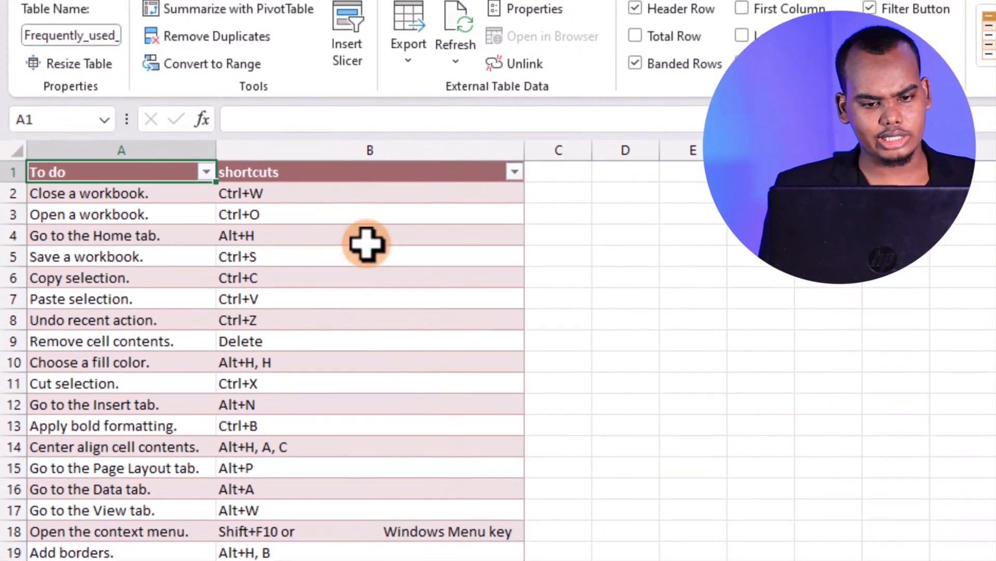
left_click(358, 267)
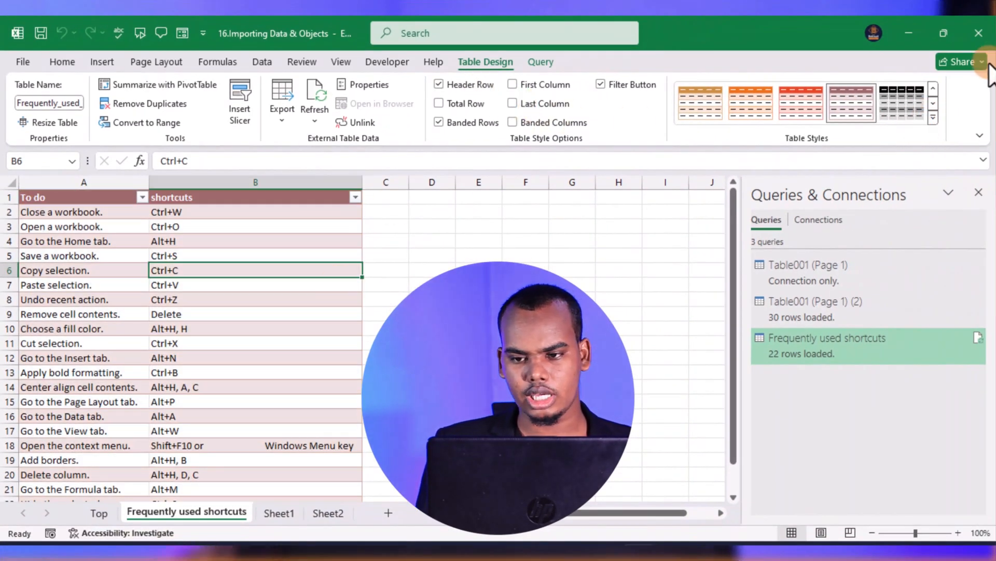
left_click(933, 118)
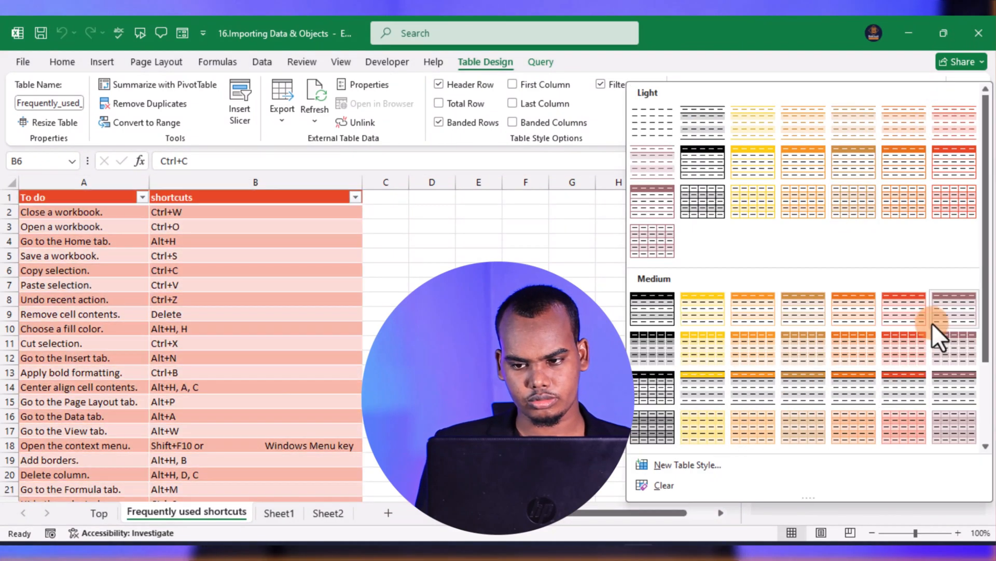
scroll(674, 360, "down", 2)
scroll(869, 289, "up", 2)
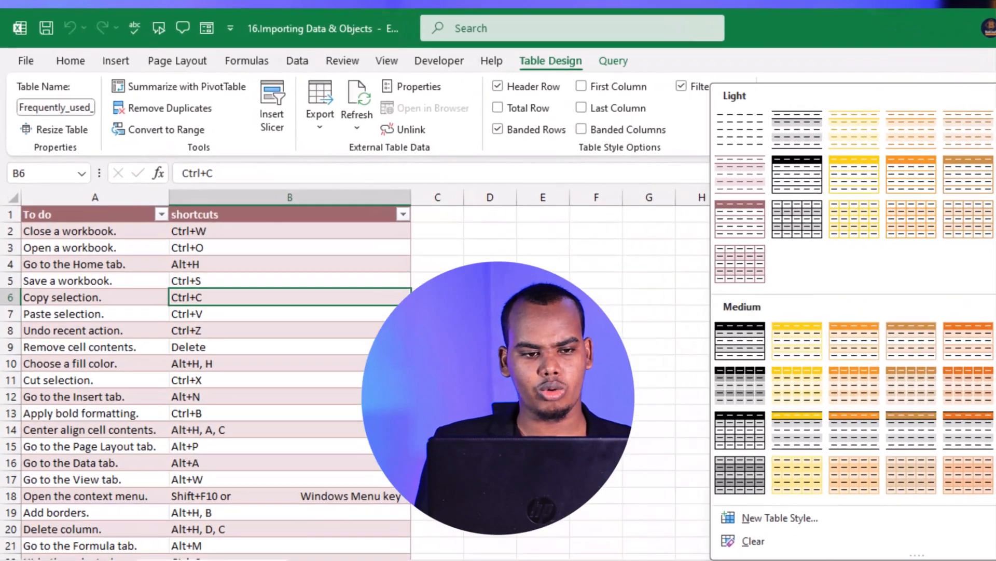
key("Escape")
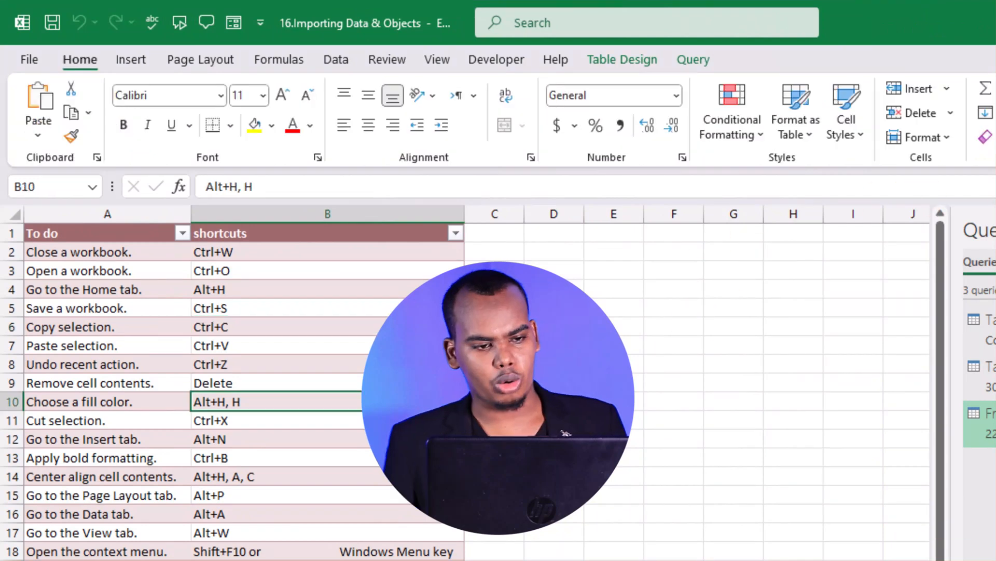
Apply the Office theme to the workbook
left_click(217, 66)
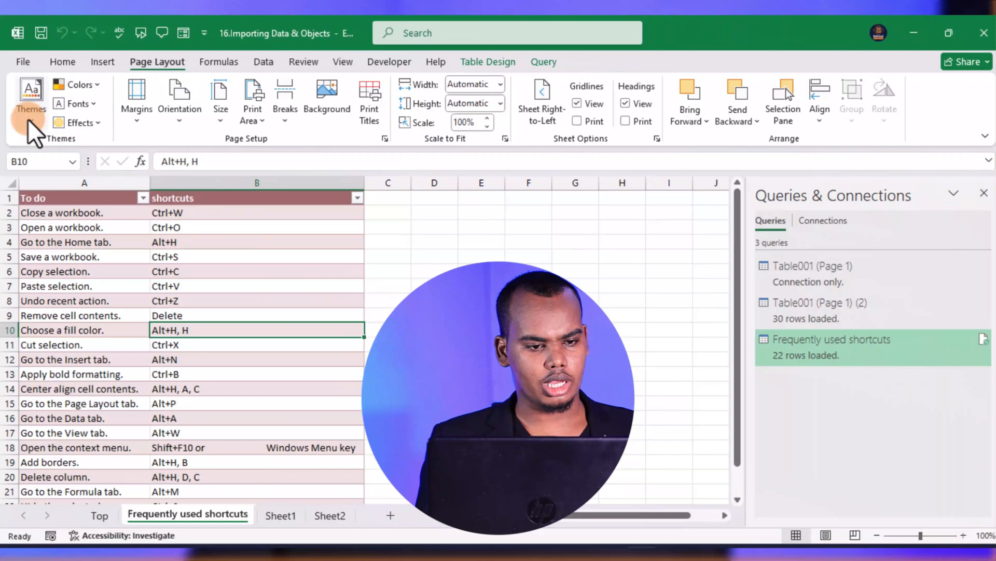
left_click(39, 104)
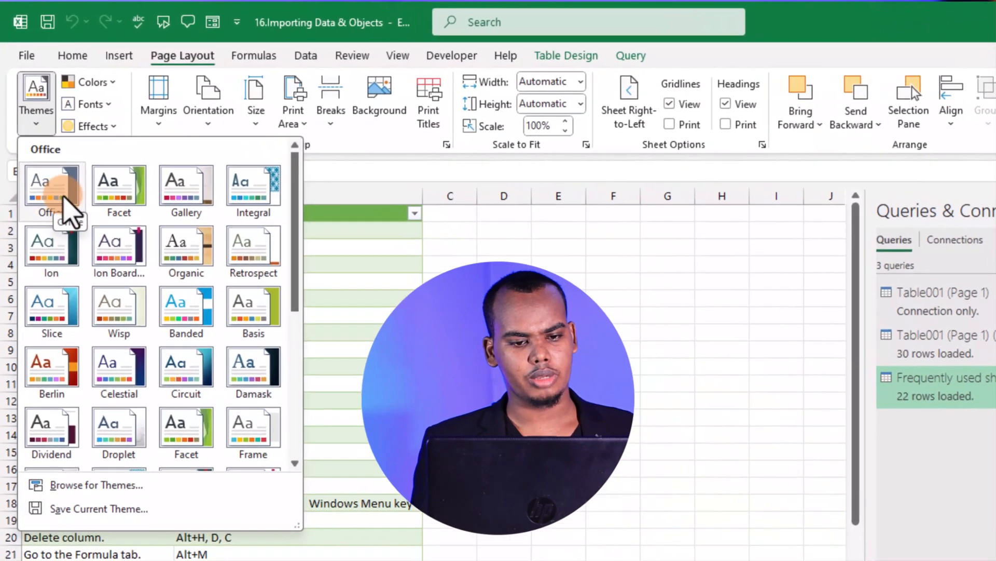
left_click(43, 181)
left_click(365, 324)
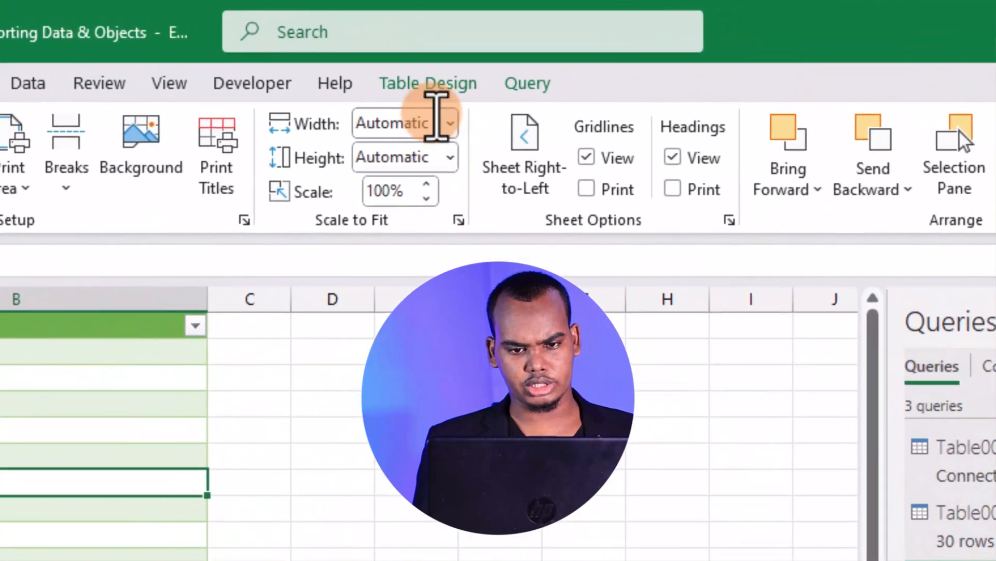
Apply the bordered green style from the Light group to the Frequently used shortcuts table
left_click(565, 54)
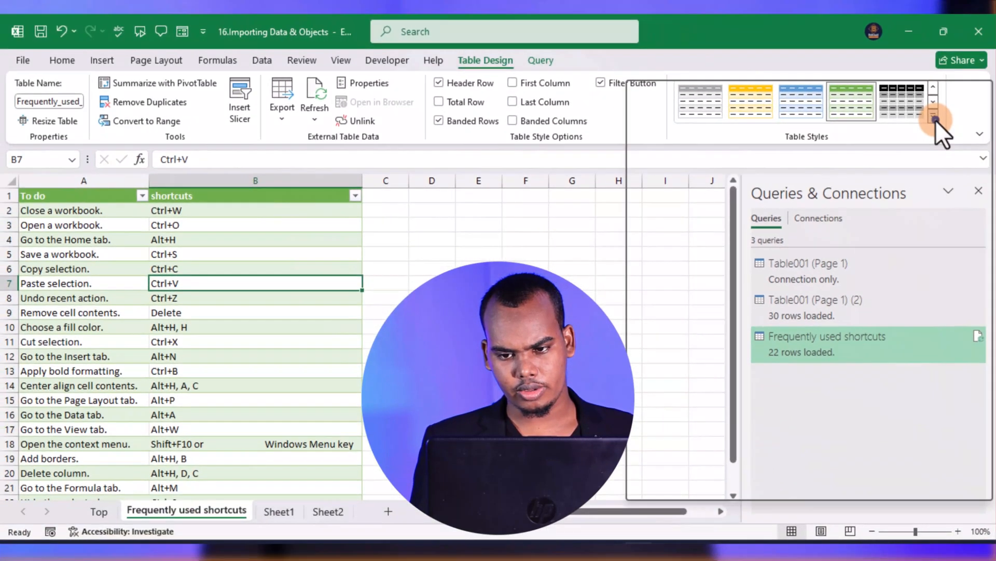
left_click(936, 120)
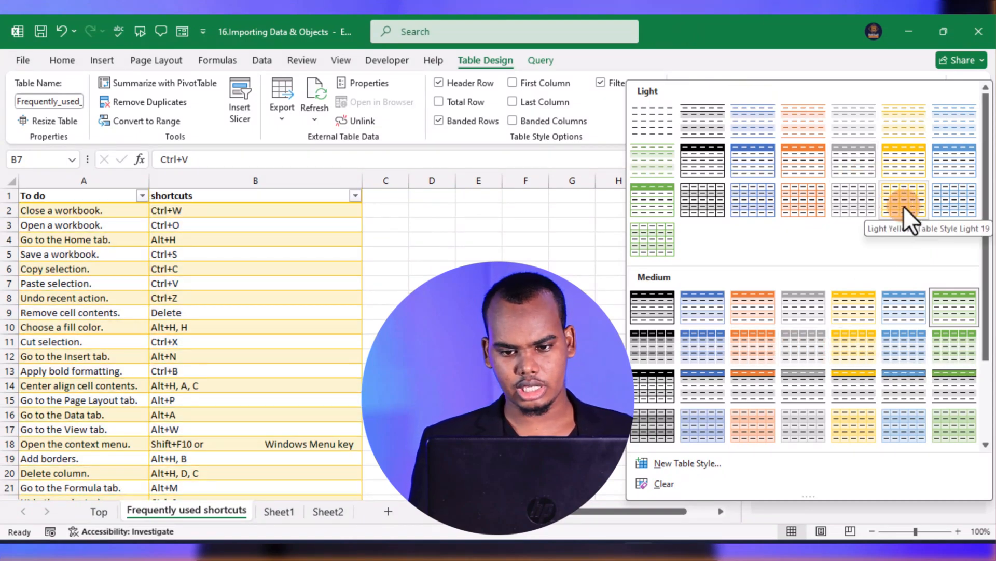
left_click(669, 241)
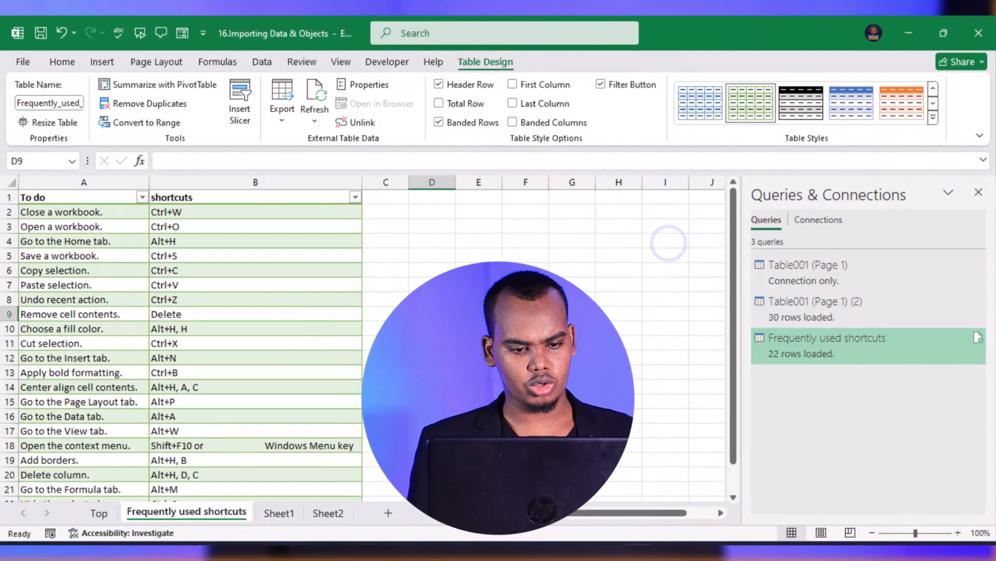
left_click(432, 312)
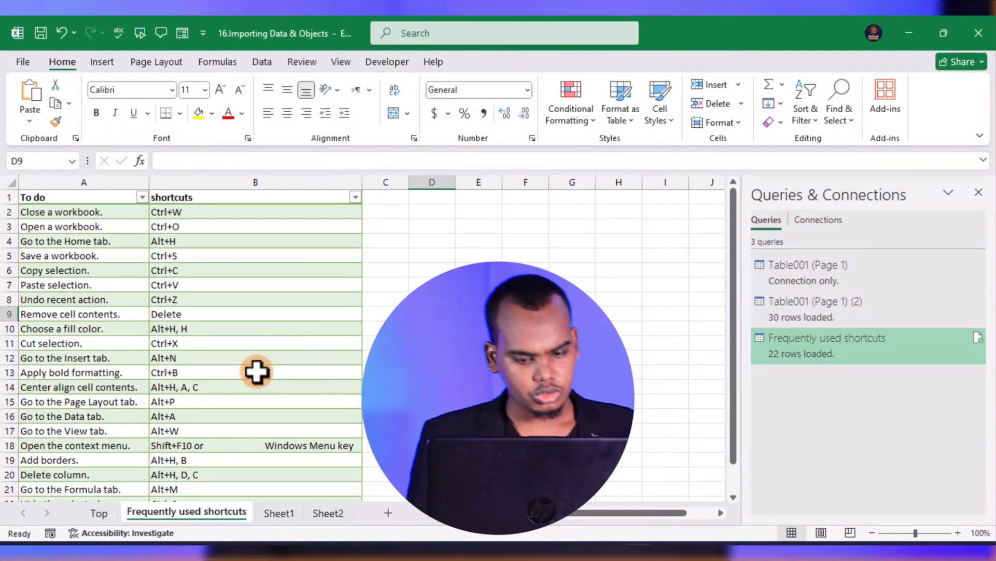
Go to the Top worksheet and select cell D2 beside the "insert PPt" label
left_click(101, 512)
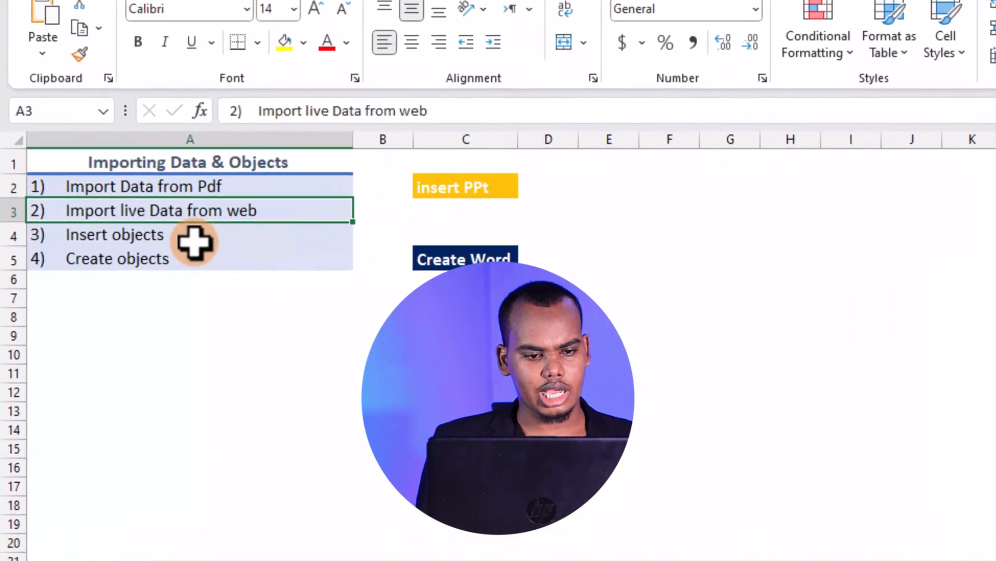
left_click(195, 243)
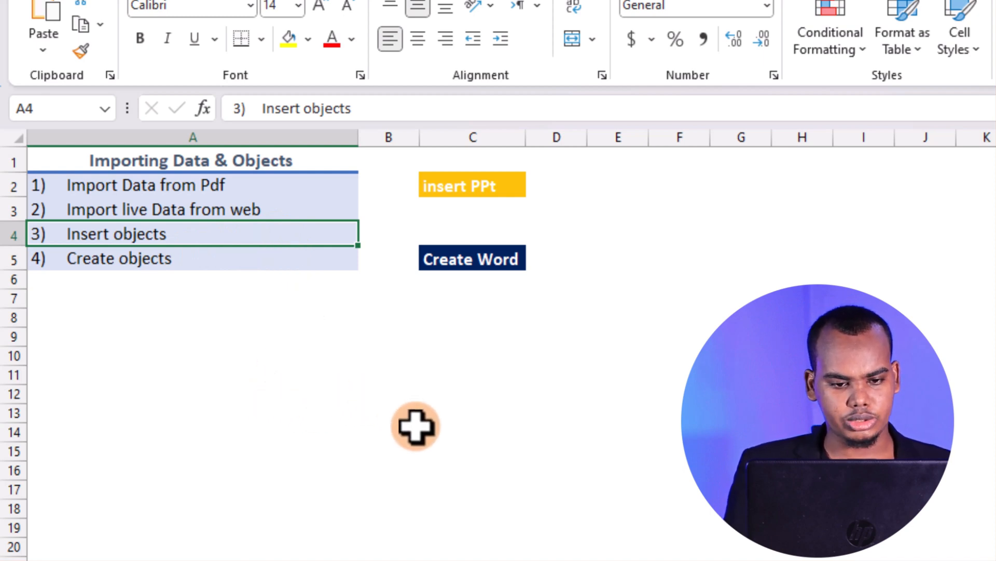
left_click(506, 185)
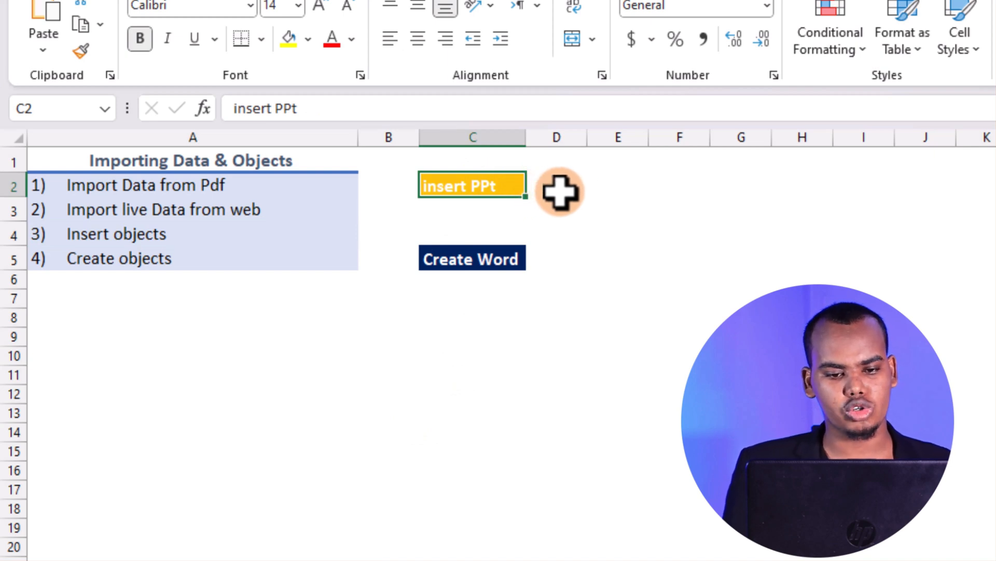
left_click(575, 191)
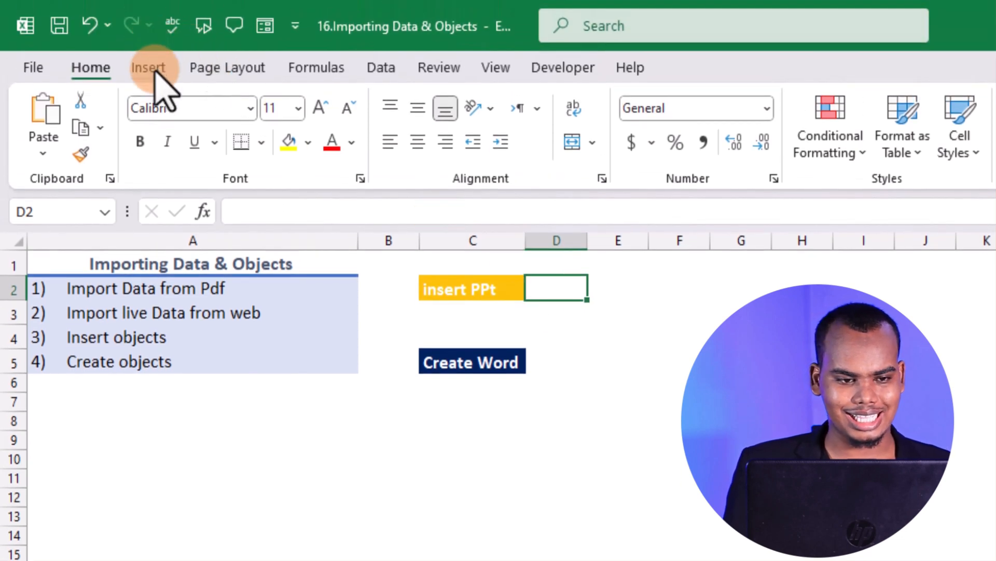
Close the Queries & Connections pane and start inserting an object created from an existing file
left_click(150, 68)
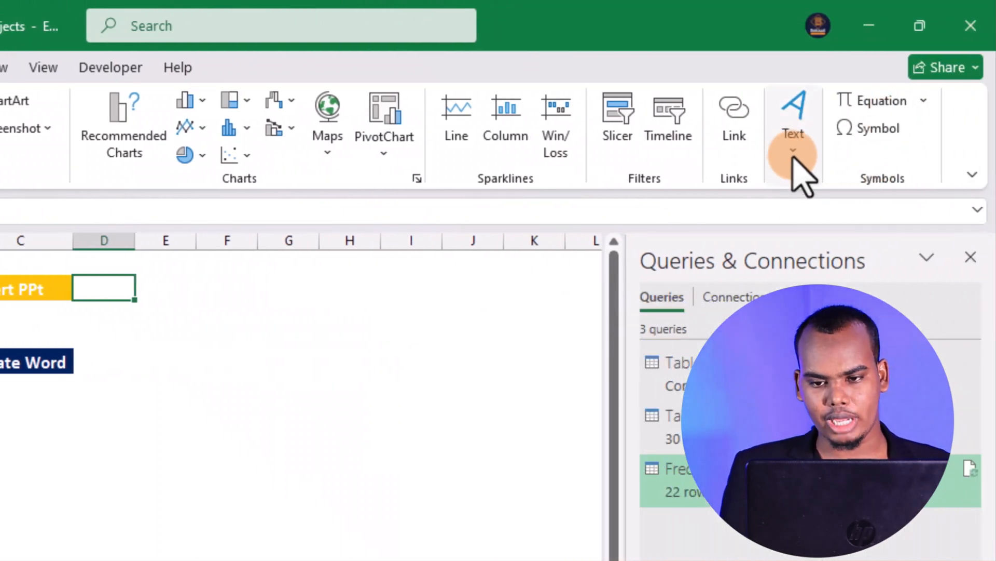
left_click(970, 257)
left_click(801, 151)
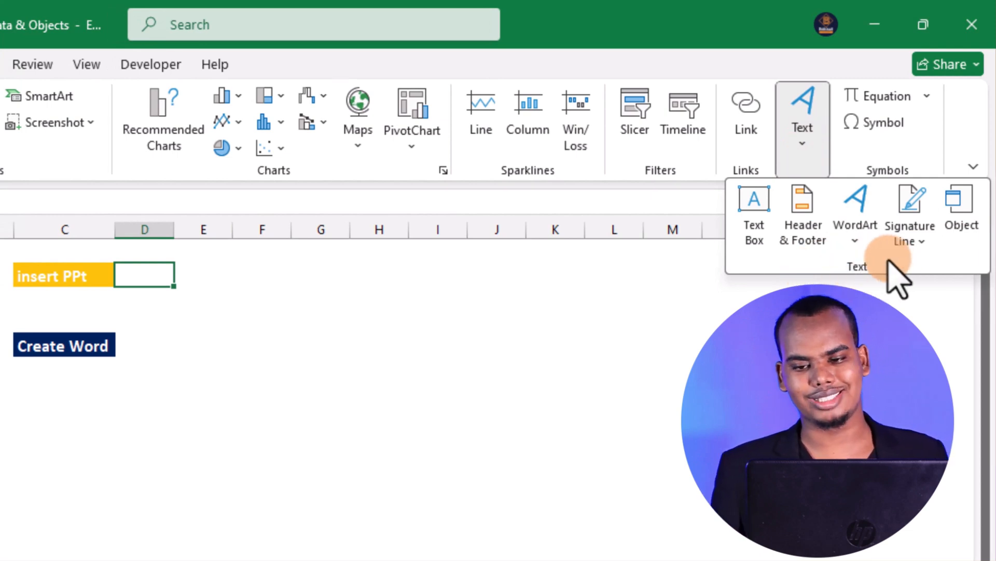
left_click(960, 218)
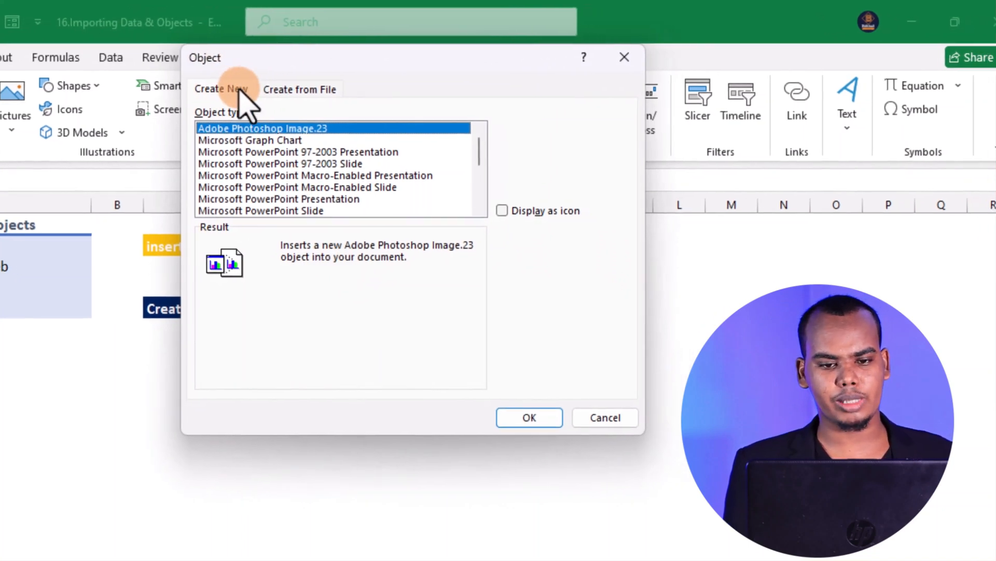
left_click(318, 89)
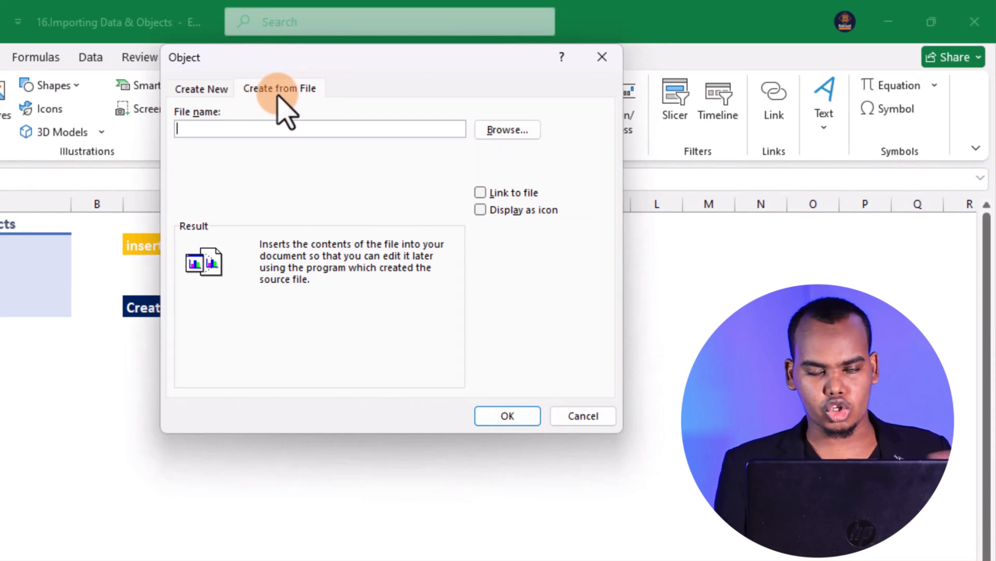
left_click(203, 89)
left_click(280, 89)
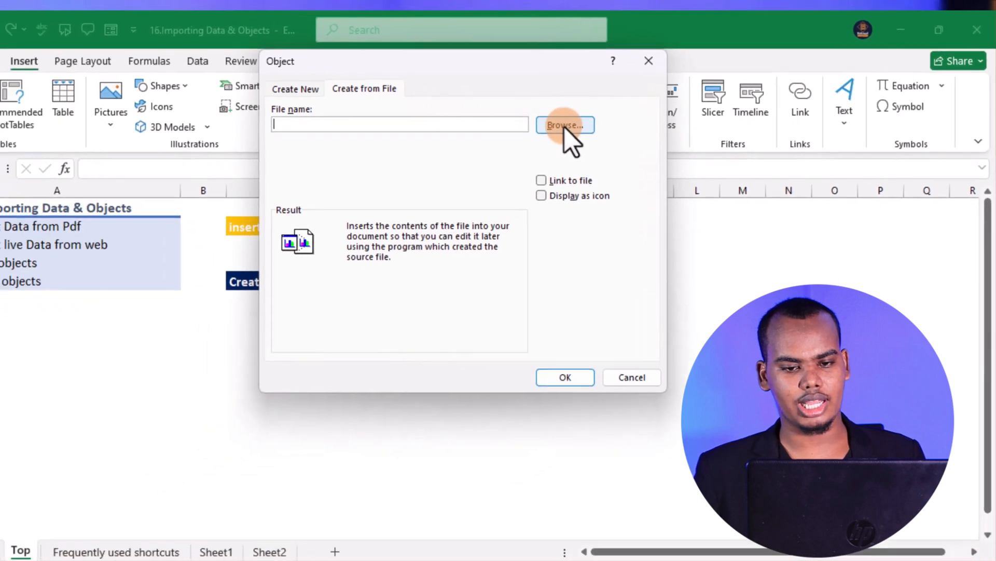
Choose the My Templet presentation from the Ms excel cours folder on the Desktop as the object's source file
left_click(508, 129)
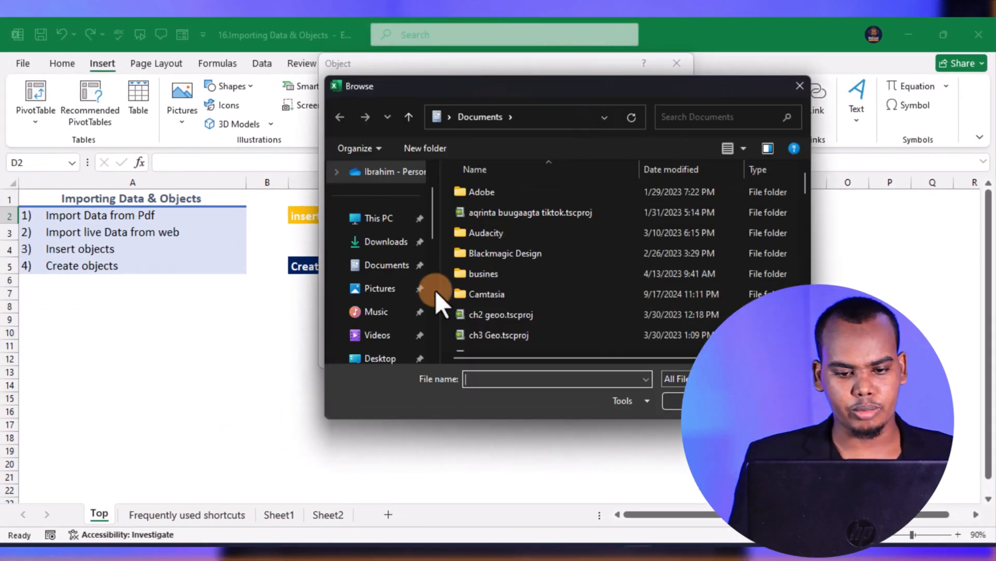
scroll(402, 360, "down", 5)
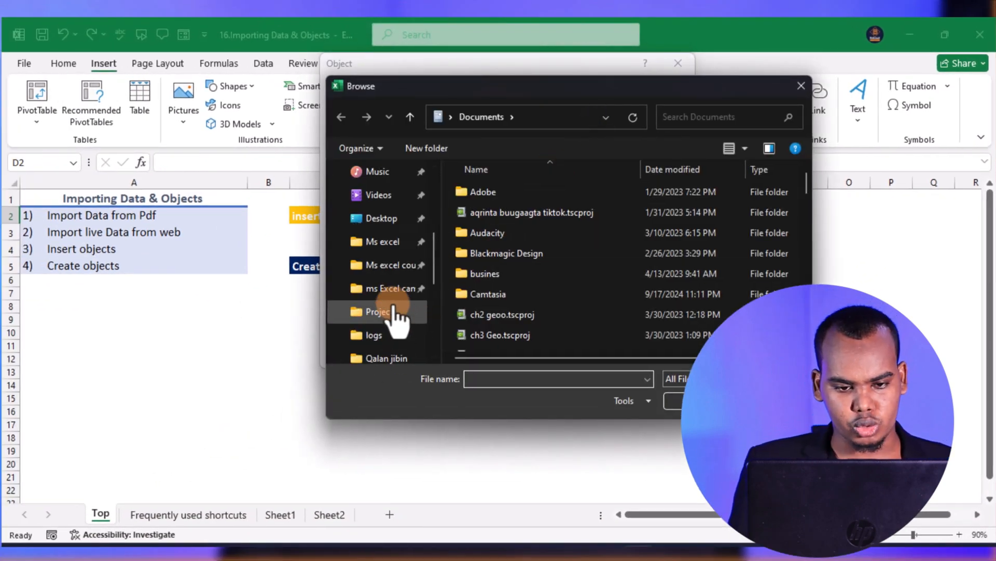
left_click(387, 227)
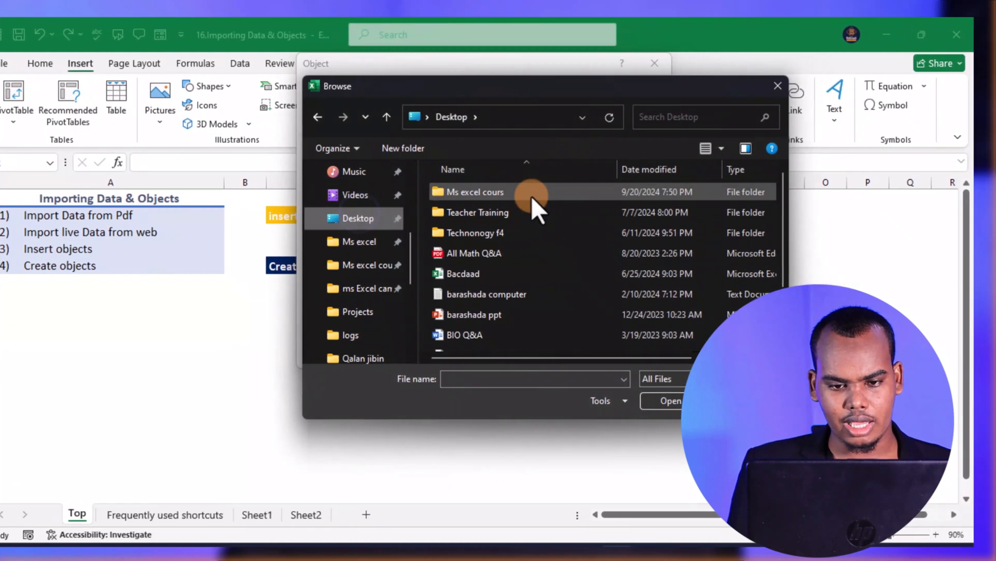
double_click(575, 192)
scroll(553, 221, "down", 4)
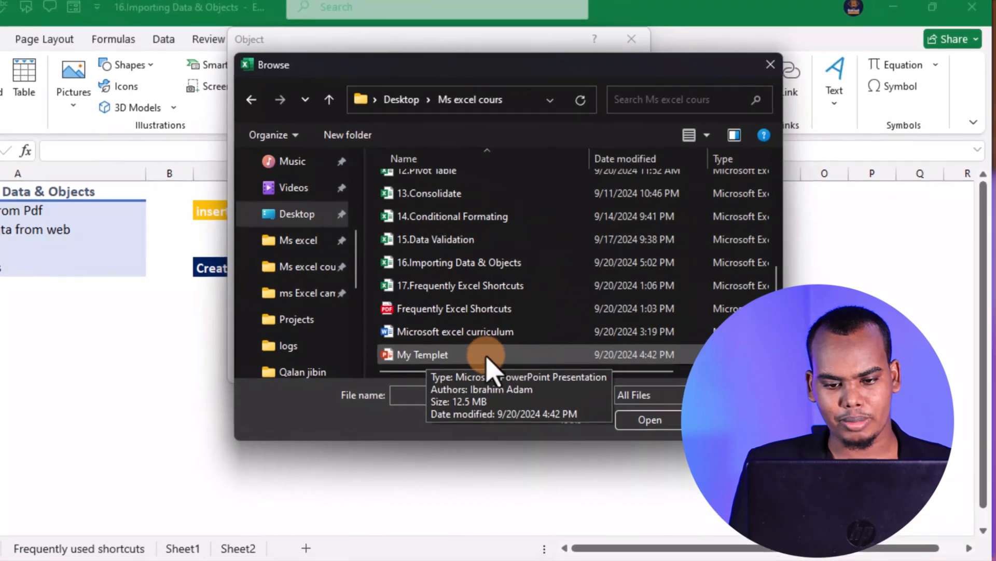
left_click(537, 345)
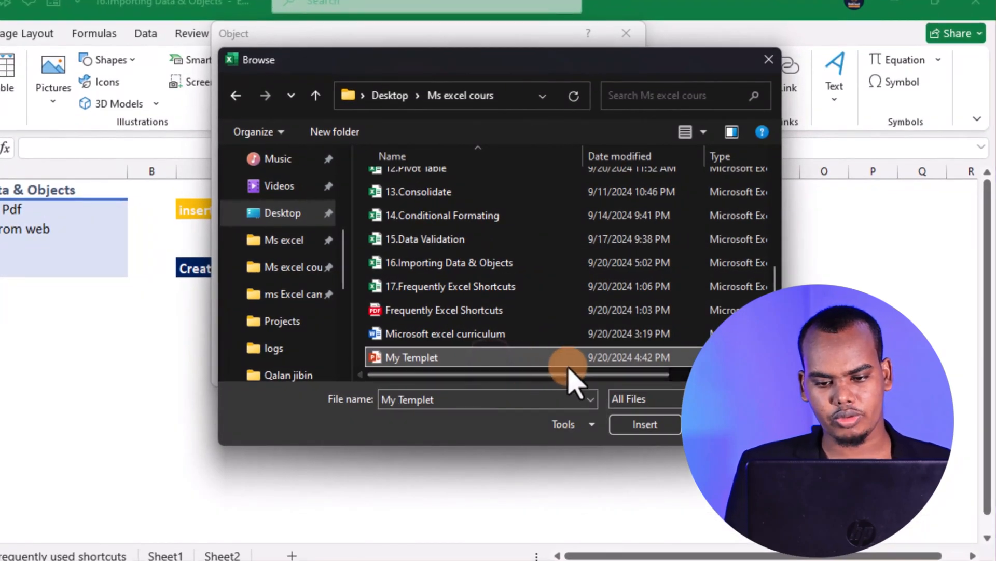
left_click(645, 424)
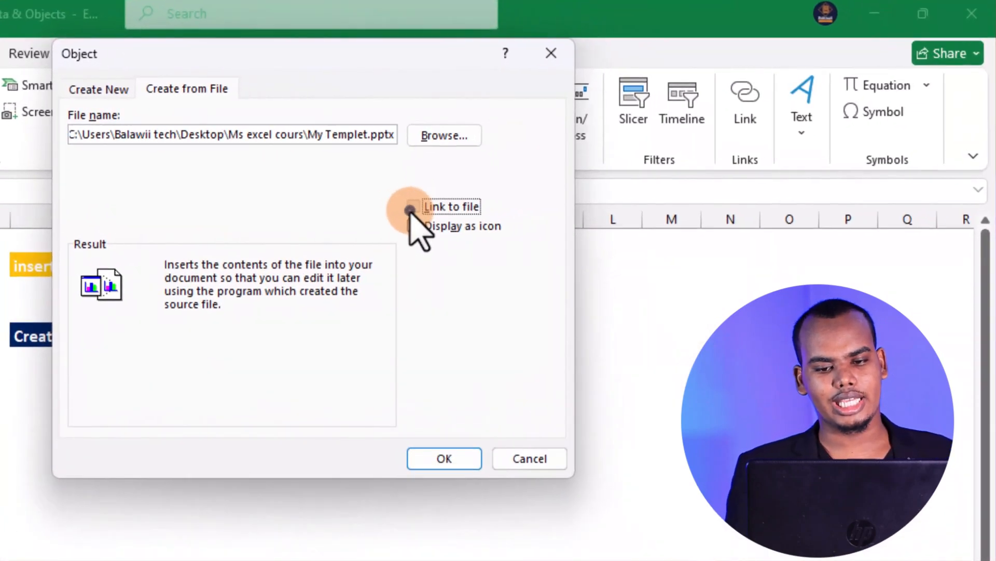
Insert the presentation as an unlinked object displayed as an icon, keeping the default icon and the caption My Templet.pptx
left_click(570, 173)
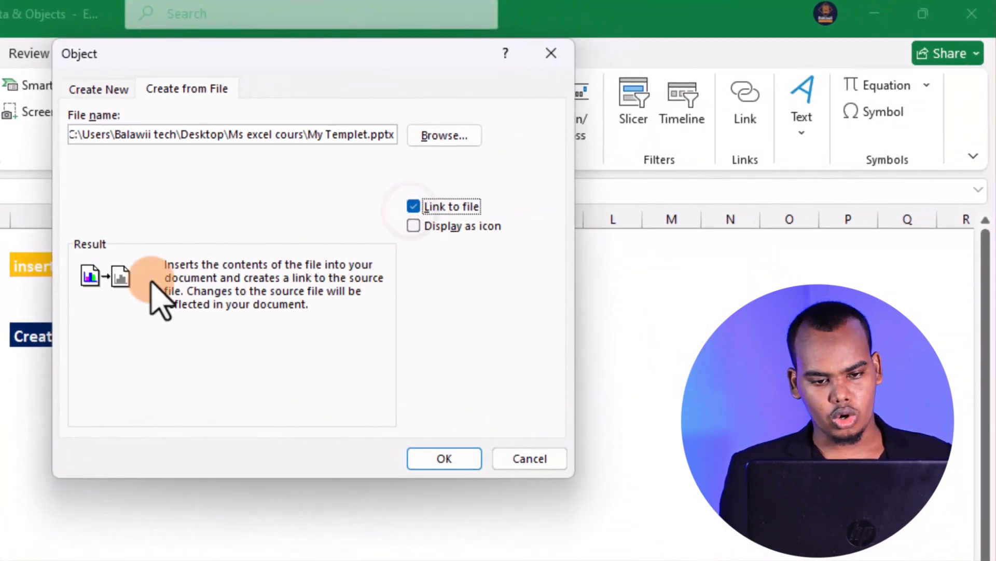
left_click(413, 207)
left_click(413, 226)
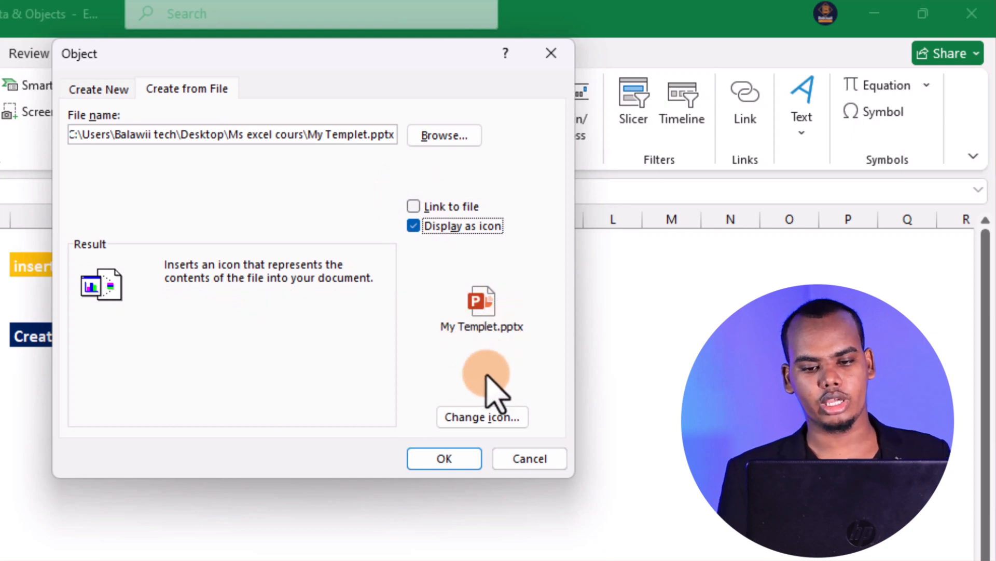
left_click(485, 416)
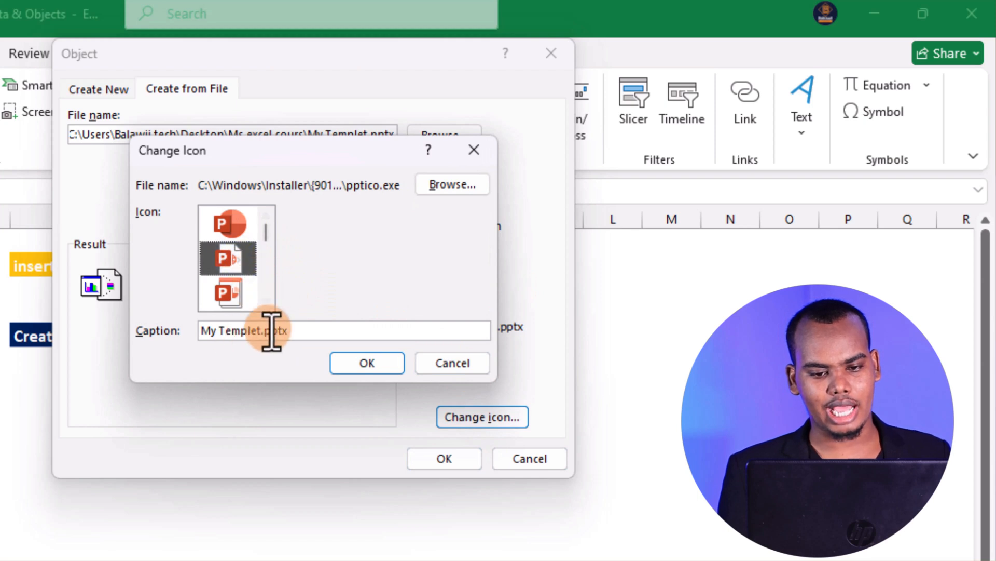
left_click(385, 363)
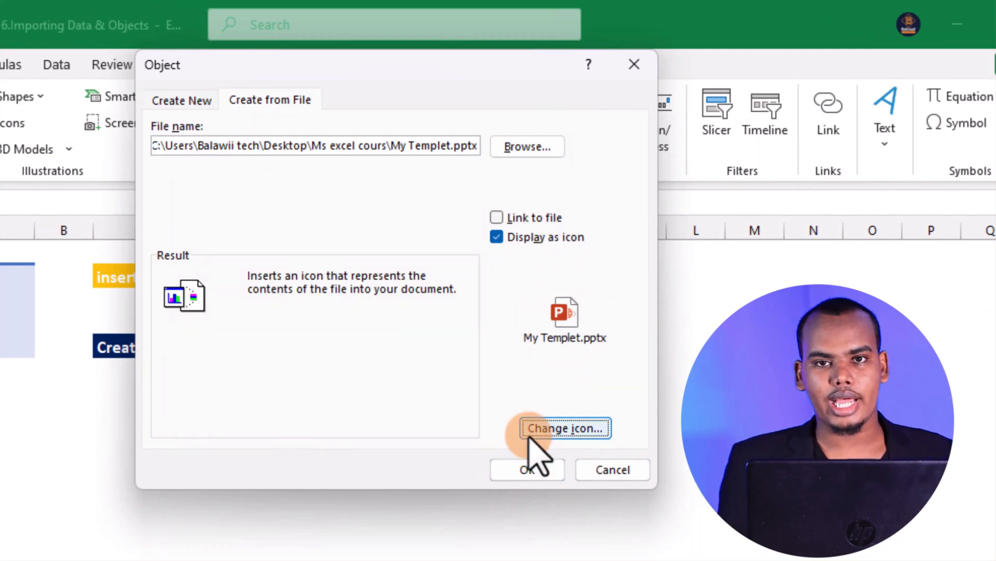
left_click(534, 474)
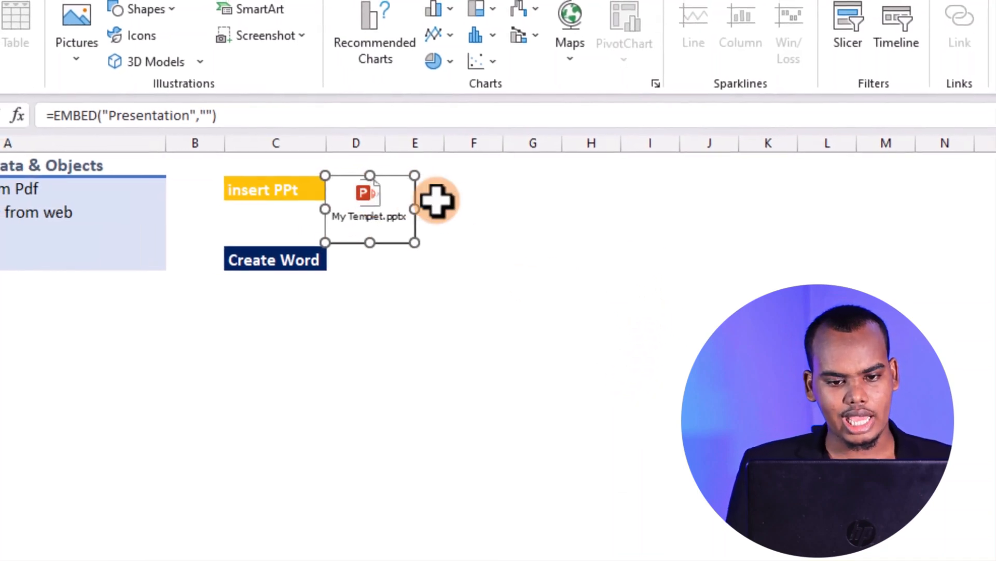
Move the My Templet icon to columns E–F beside the "insert PPt" label and deselect it
left_click(476, 211)
left_click(382, 204)
left_click_drag(383, 204, 460, 209)
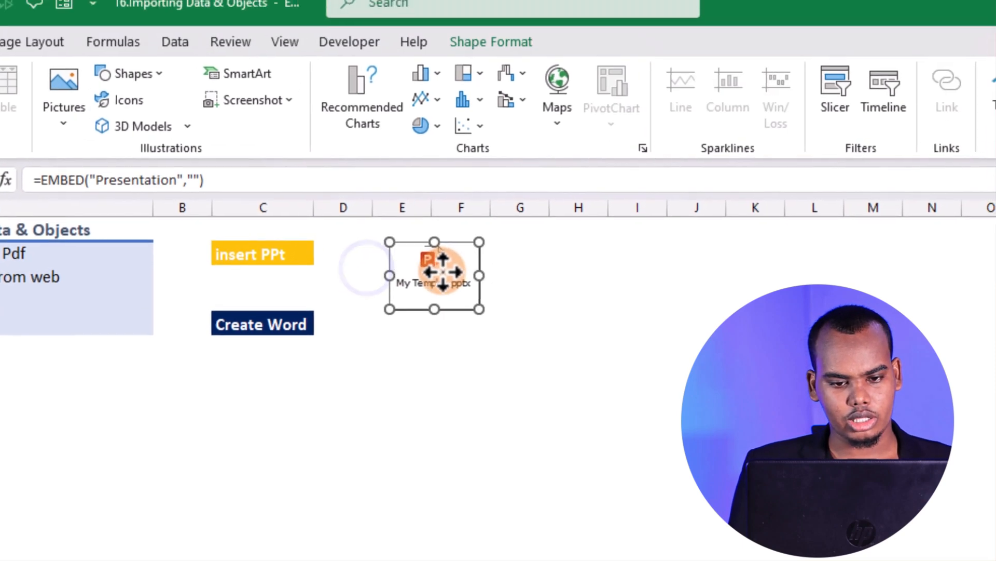
left_click(553, 318)
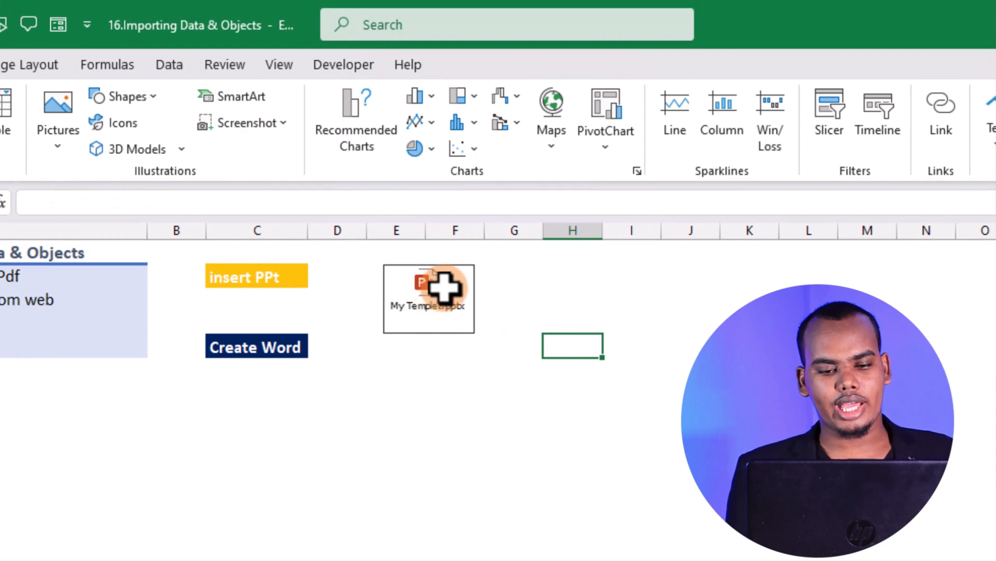
Play the slide show of the embedded My Templet presentation through to the end and return to the worksheet
double_click(444, 287)
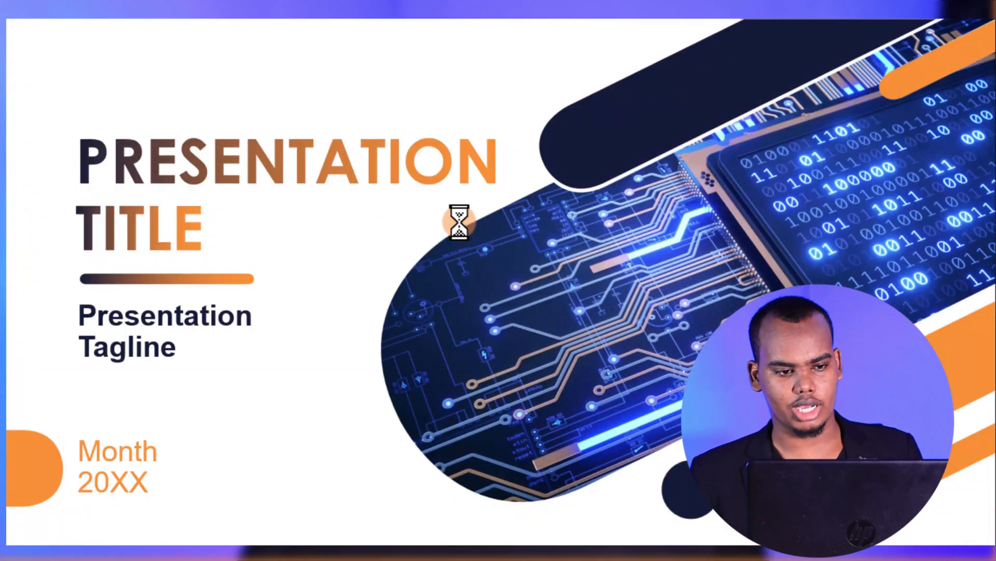
left_click(460, 222)
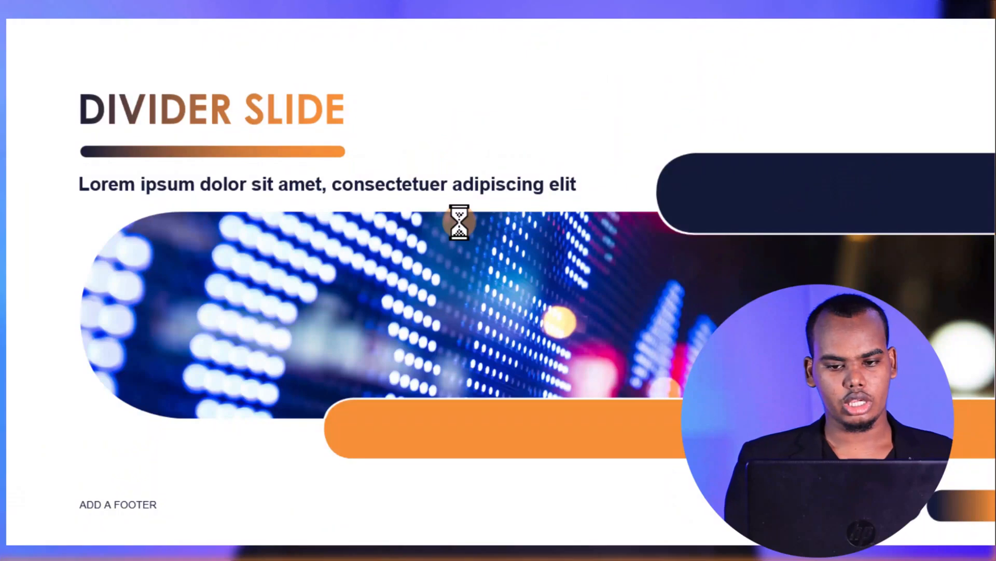
left_click(460, 223)
left_click(459, 222)
left_click(460, 222)
left_click(459, 222)
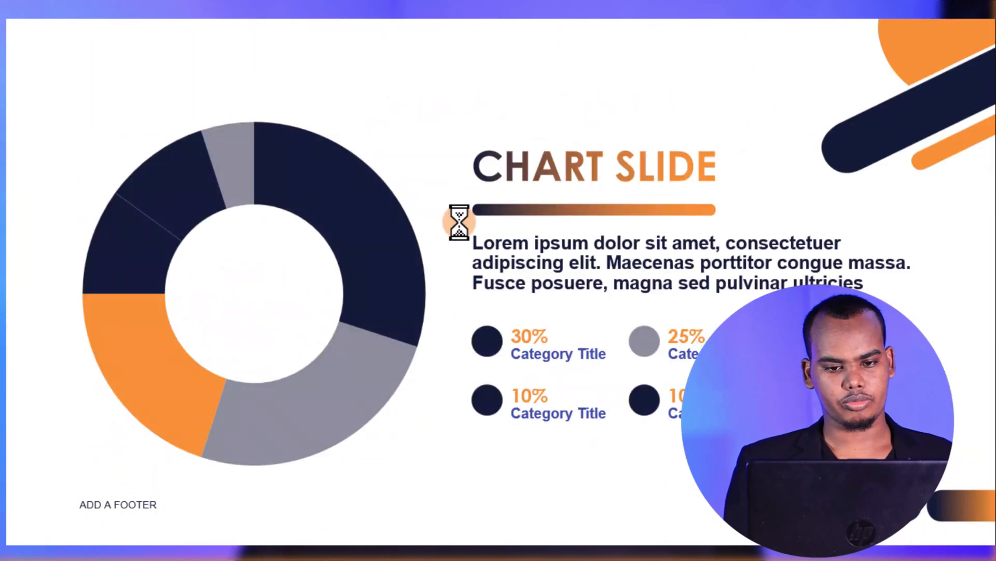
left_click(460, 222)
left_click(459, 222)
left_click(460, 223)
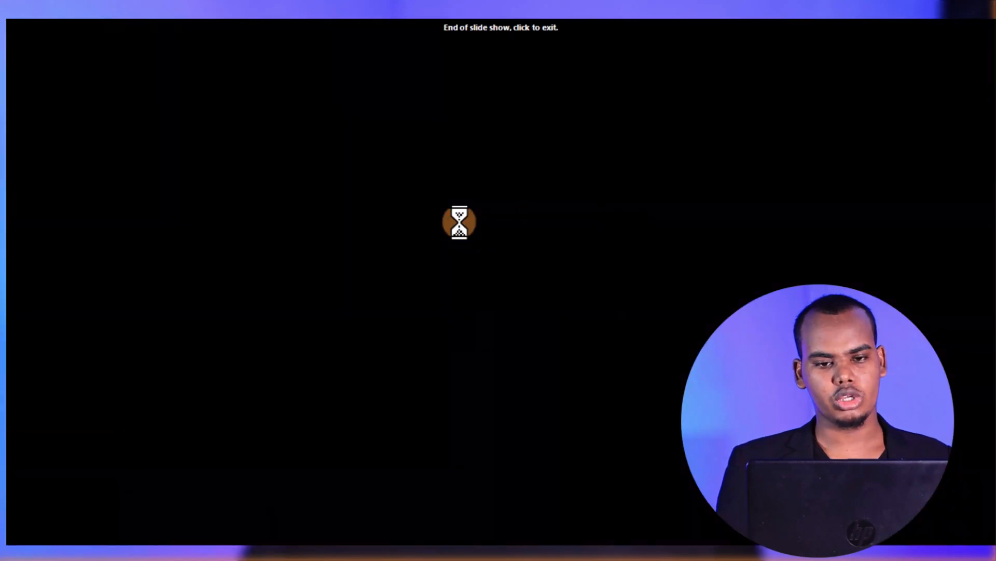
left_click(459, 222)
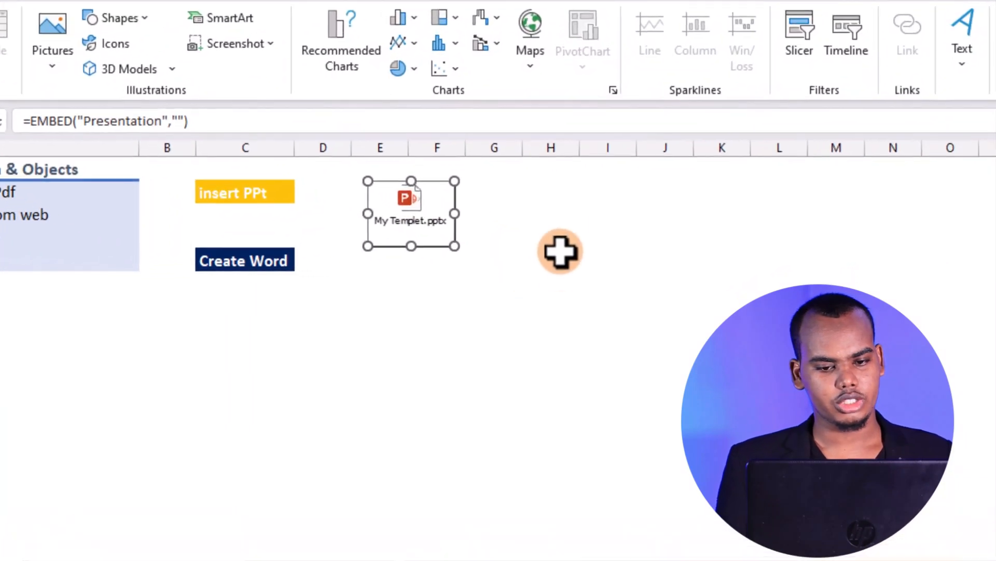
Examine the Show, Edit, Open and Convert actions available for the embedded presentation object
left_click(561, 246)
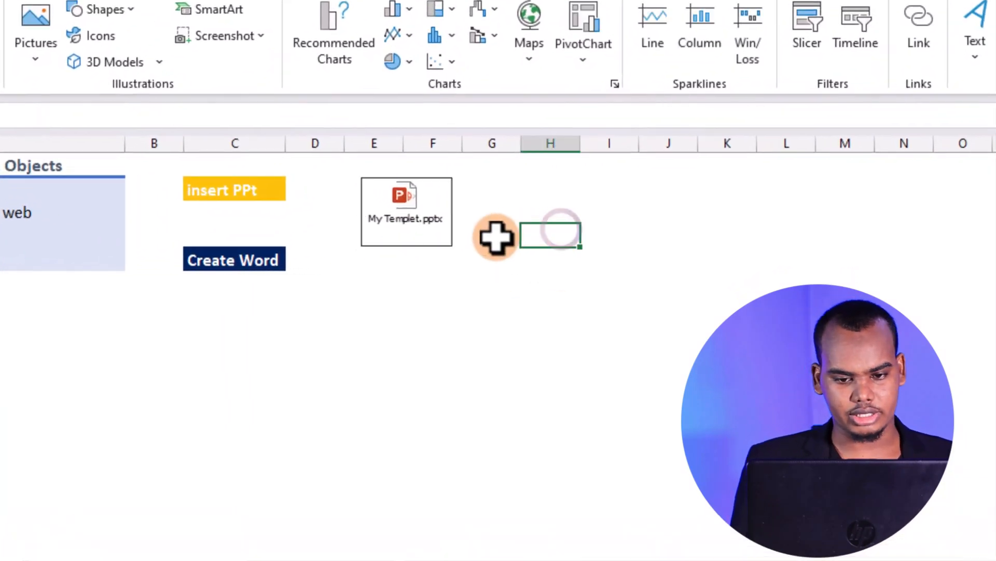
left_click(436, 206)
right_click(434, 205)
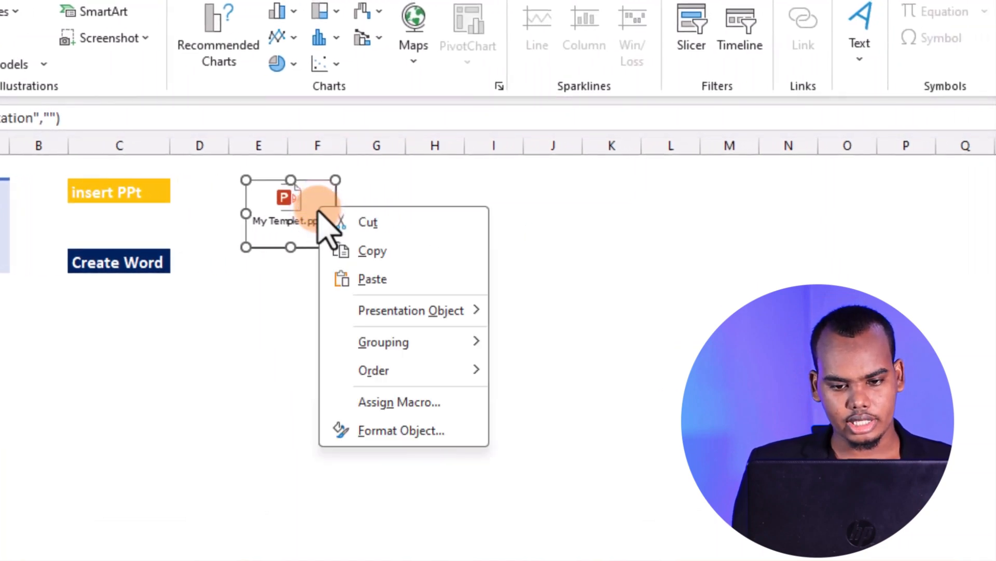
mouse_move(387, 313)
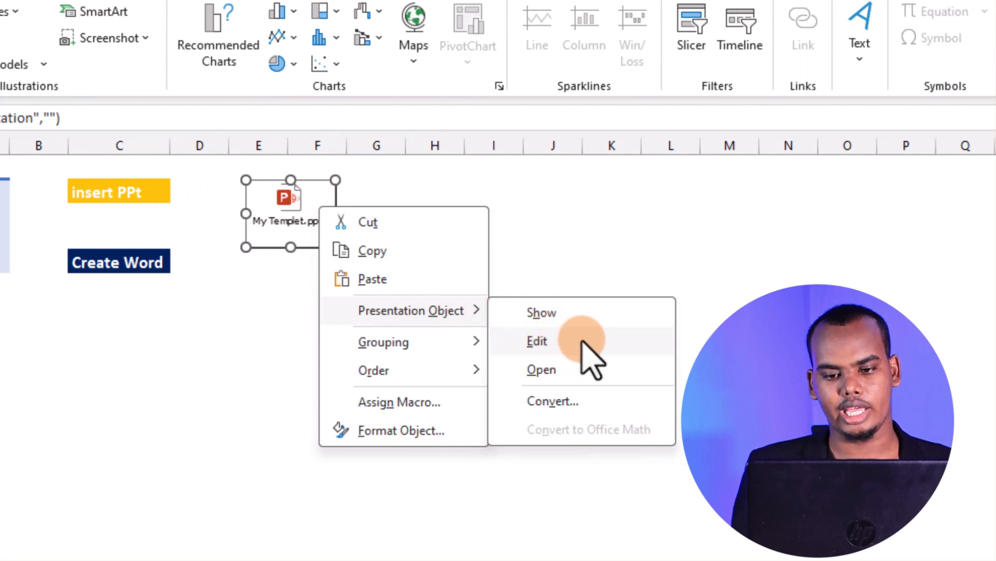
left_click(571, 232)
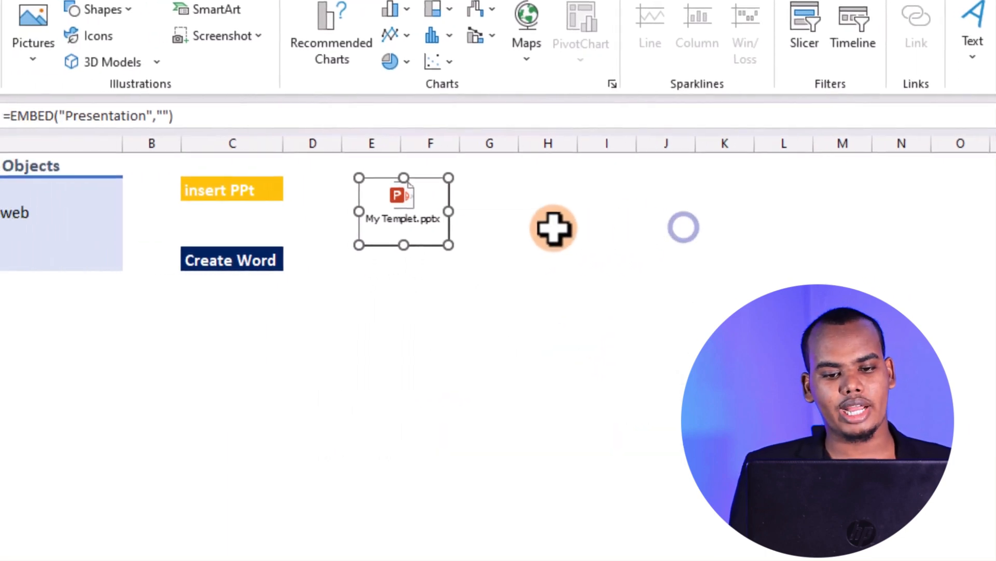
left_click(440, 233)
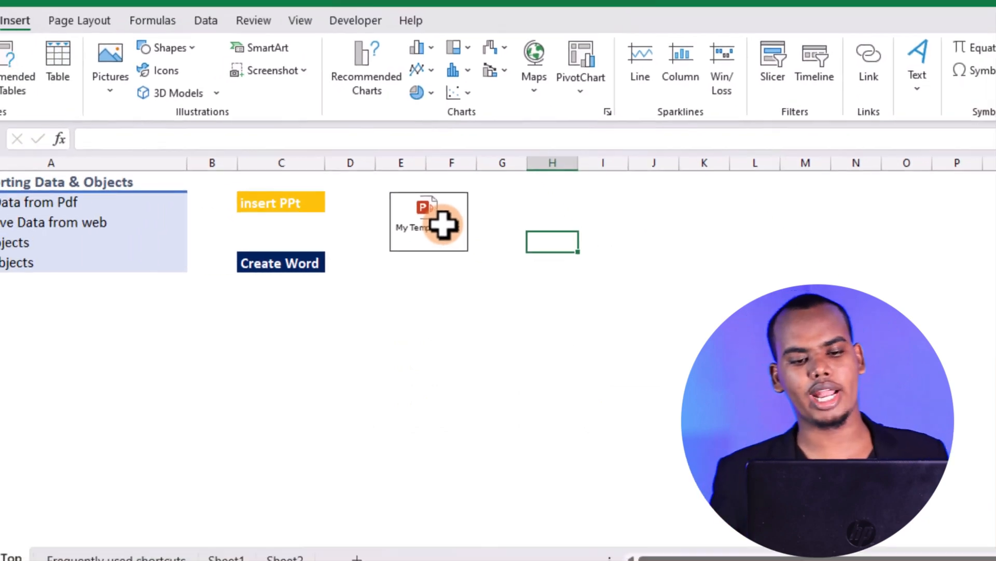
Delete the My Templet presentation icon from the worksheet
double_click(436, 204)
left_click(479, 219)
key("Delete")
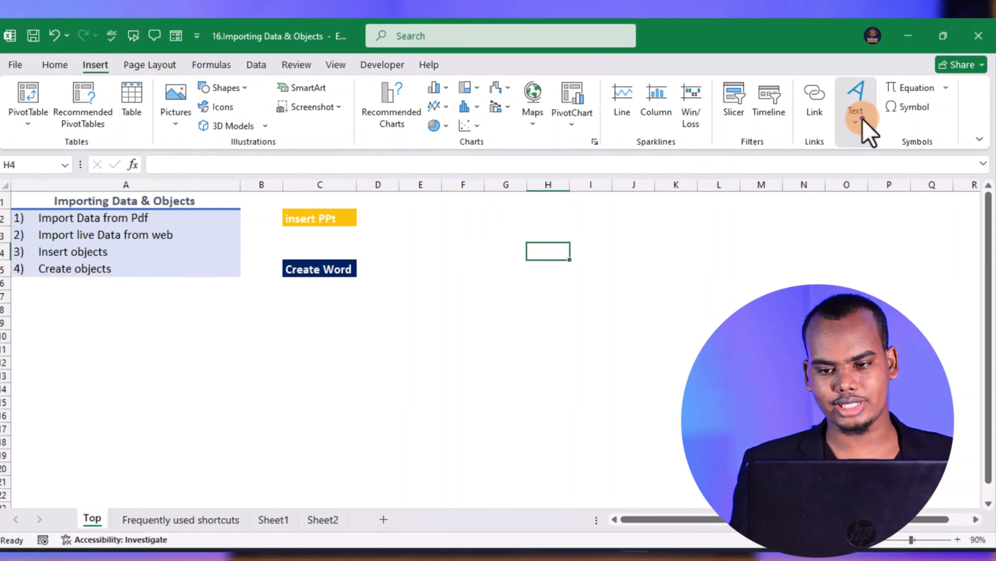
Embed My Templet from the Ms excel cours folder as visible slide content without an icon, and move it up closer to the labels
left_click(857, 104)
left_click(963, 161)
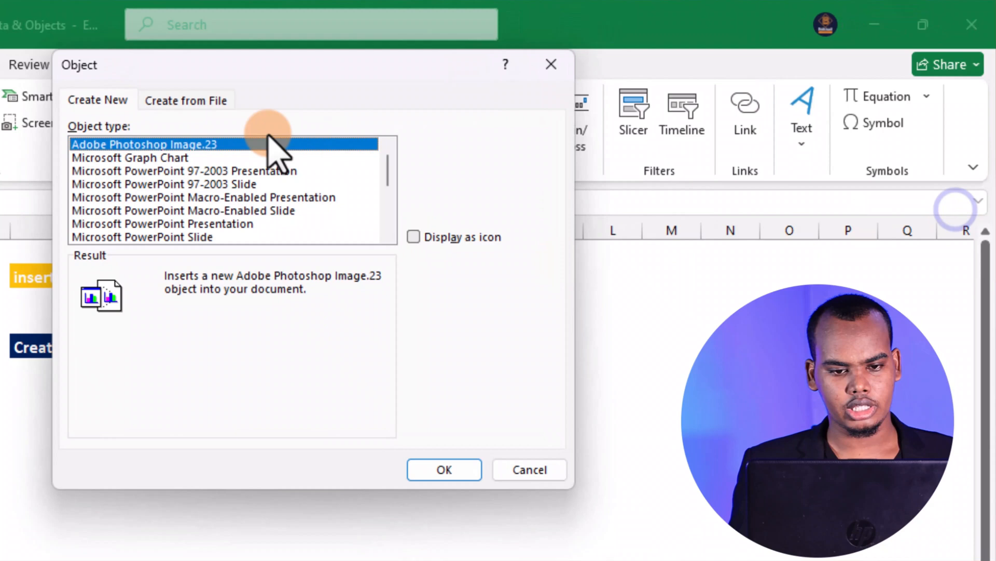
left_click(211, 100)
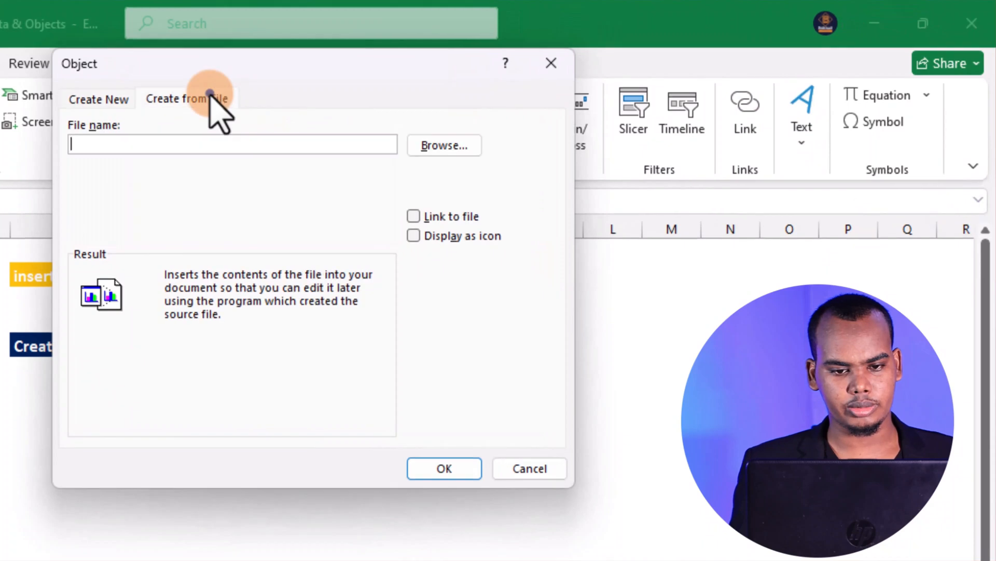
left_click(441, 146)
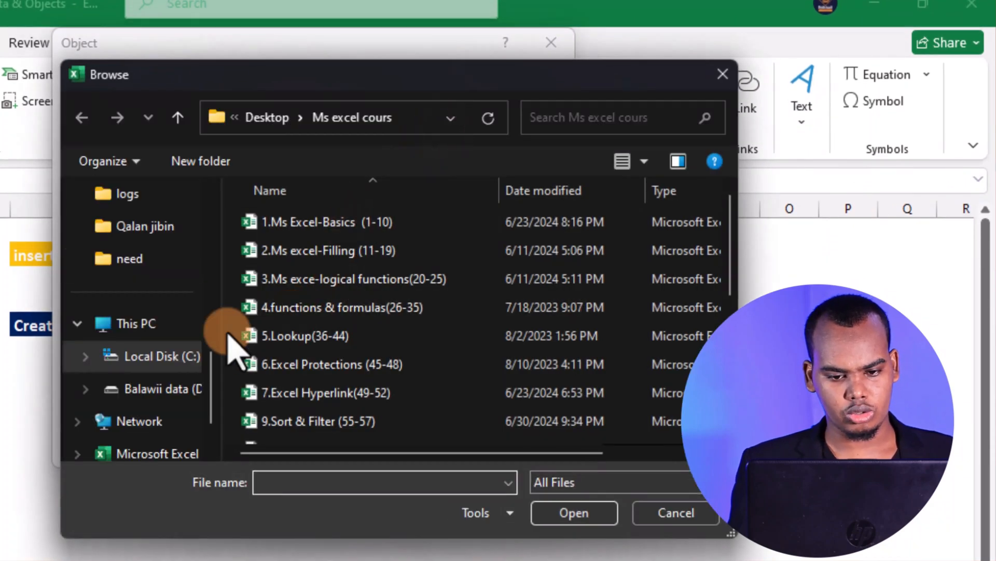
scroll(446, 394, "down", 4)
left_click(353, 432)
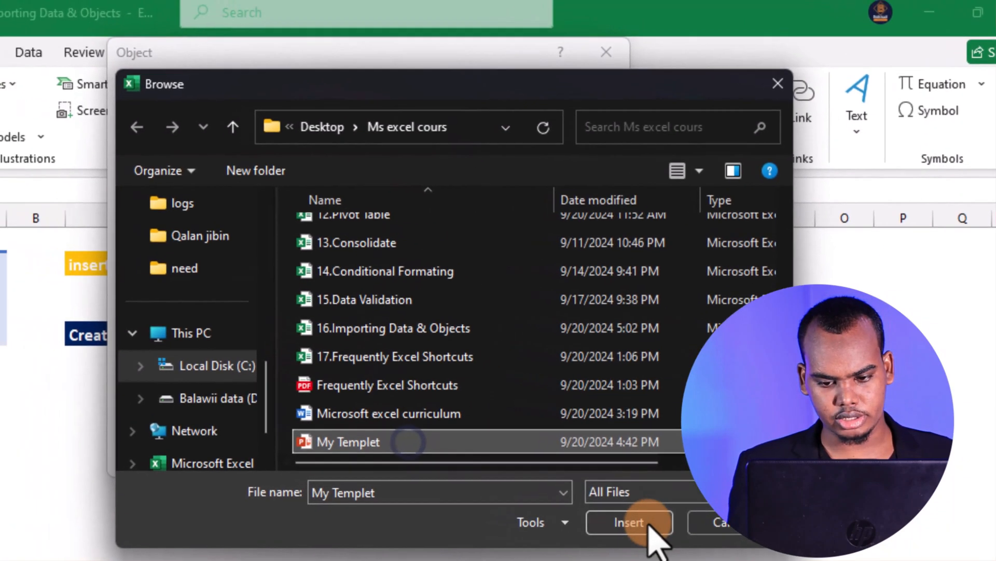
left_click(574, 513)
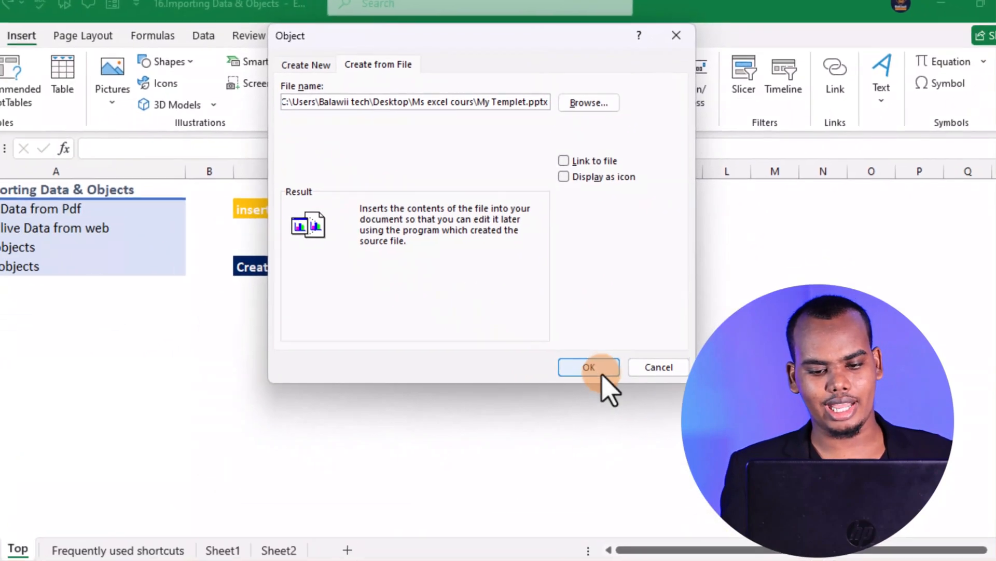
left_click(581, 469)
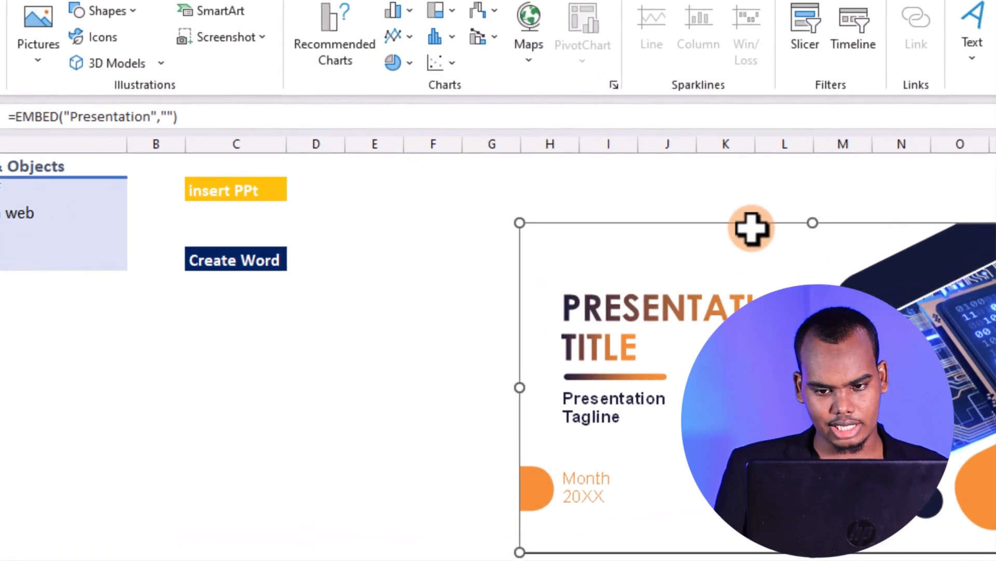
left_click_drag(705, 232, 535, 172)
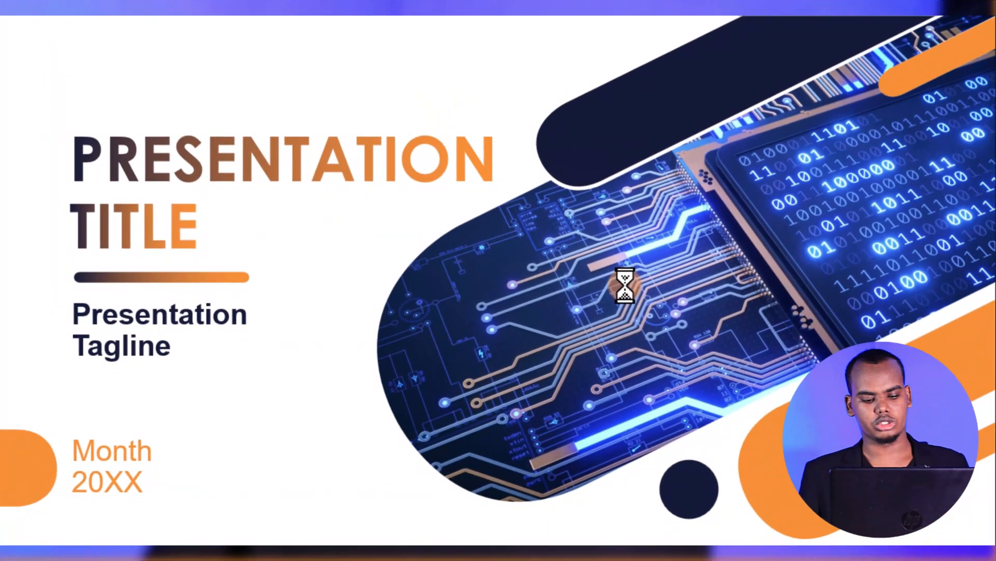
Run through the remaining slides of the visible-content presentation's slide show and exit to the worksheet
left_click(625, 285)
left_click(625, 285)
left_click(625, 285)
left_click(625, 285)
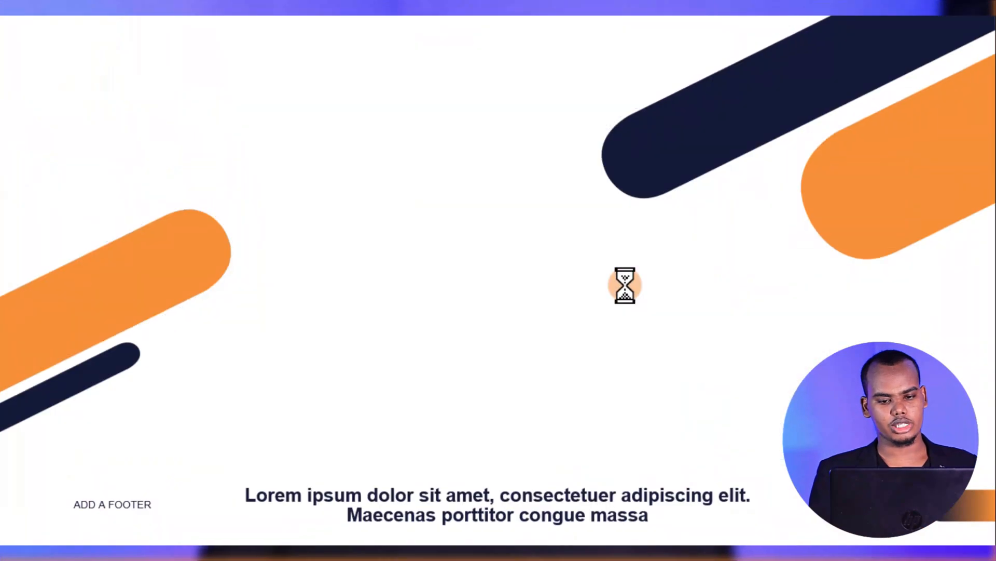
left_click(625, 284)
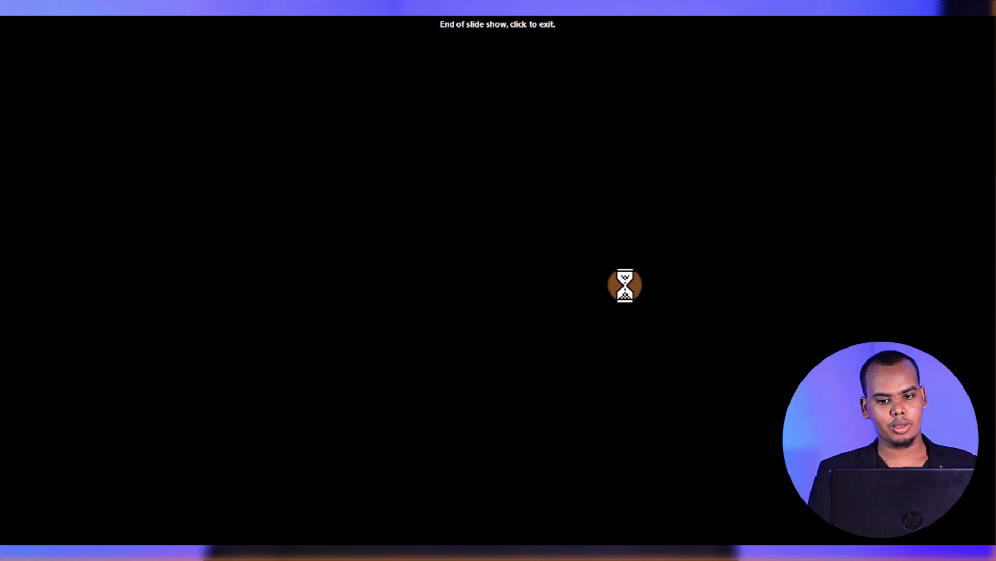
left_click(624, 284)
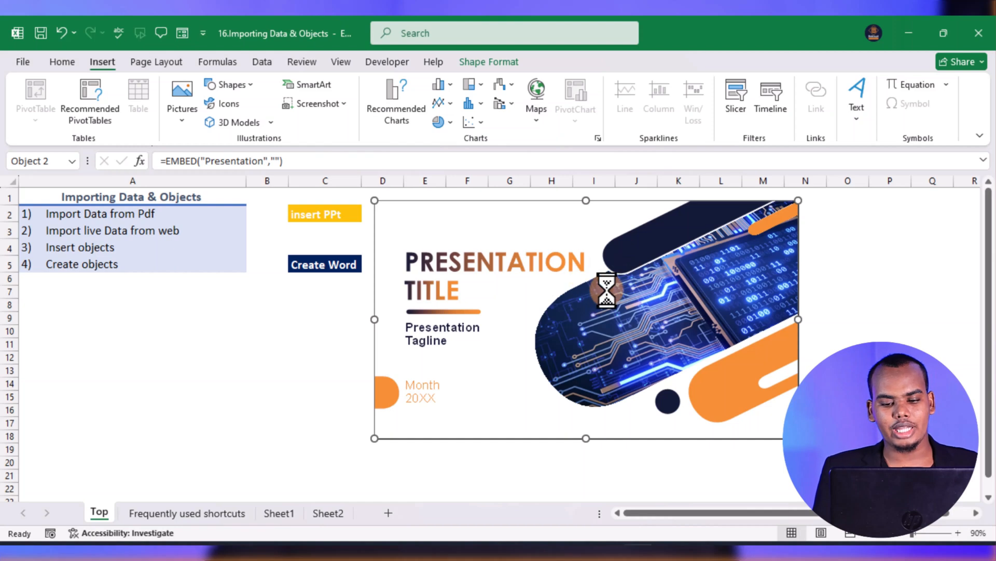
Open the embedded presentation for in-place editing, look through its Insert, Draw, Design, Transitions and Animations tools, and return to the worksheet
right_click(577, 276)
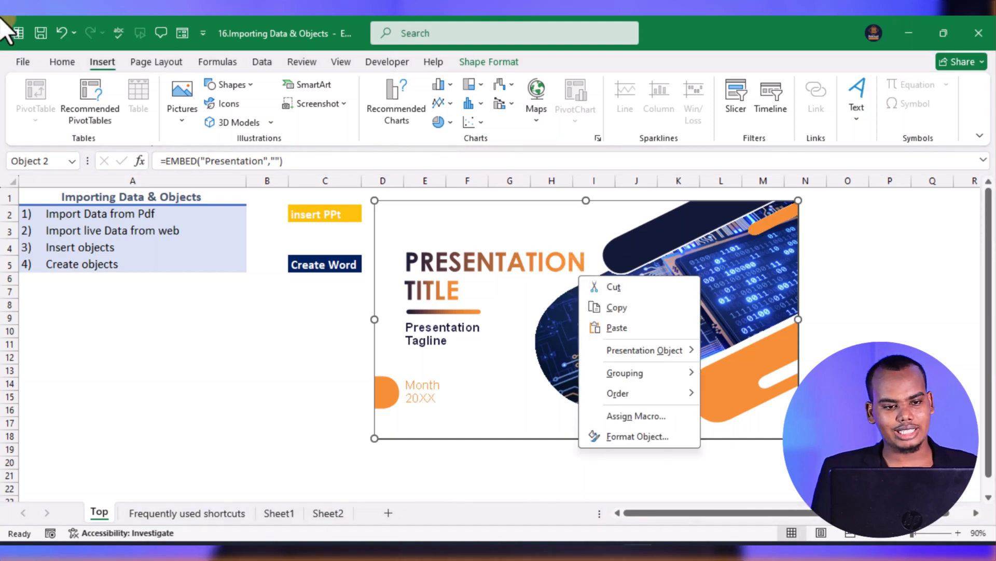
left_click(319, 322)
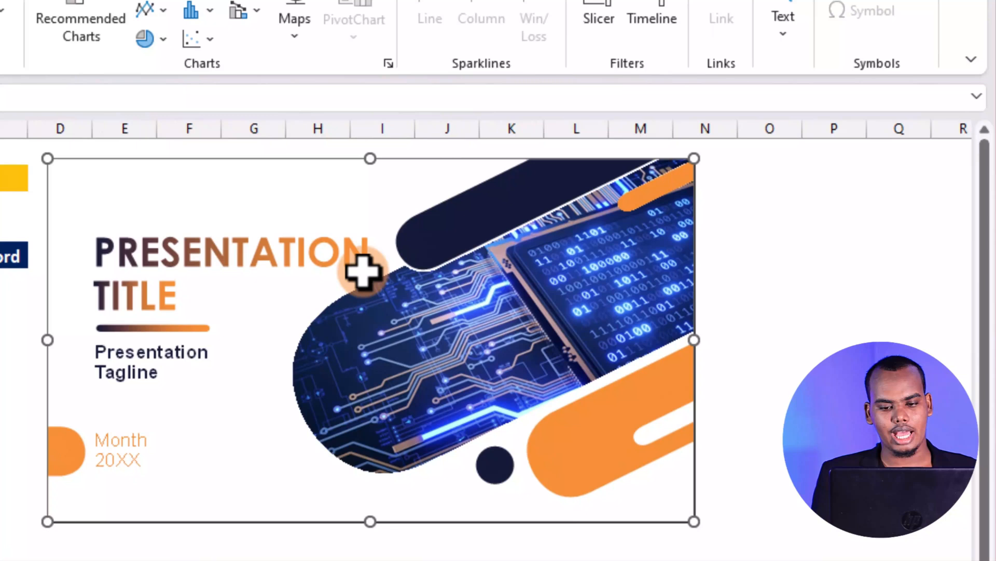
right_click(578, 277)
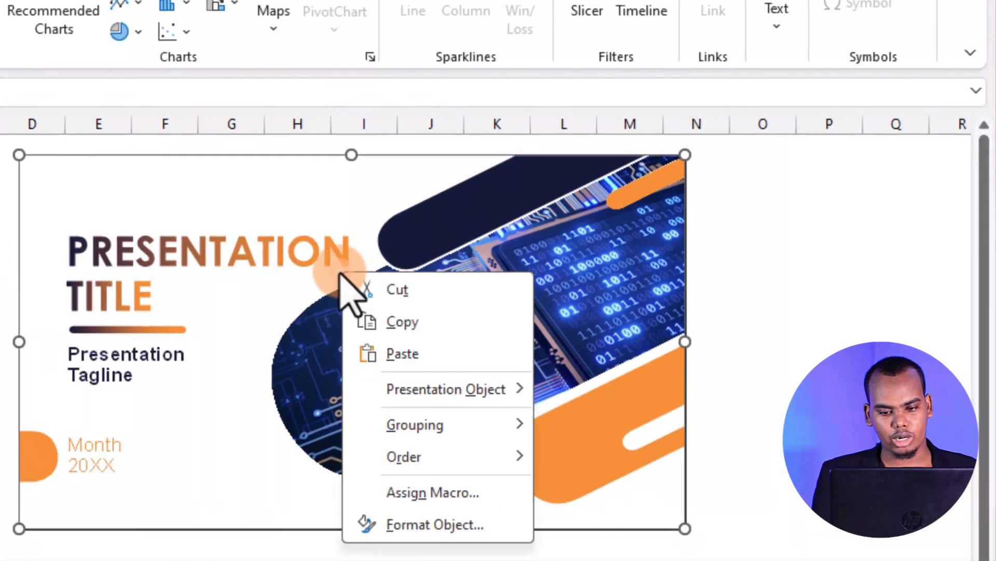
mouse_move(441, 390)
left_click(582, 421)
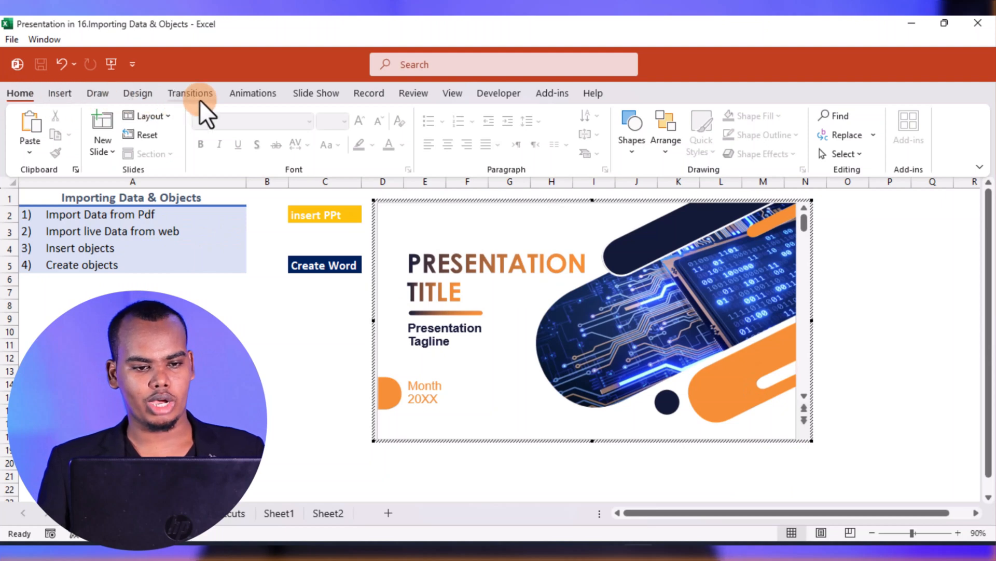
left_click(67, 96)
left_click(98, 94)
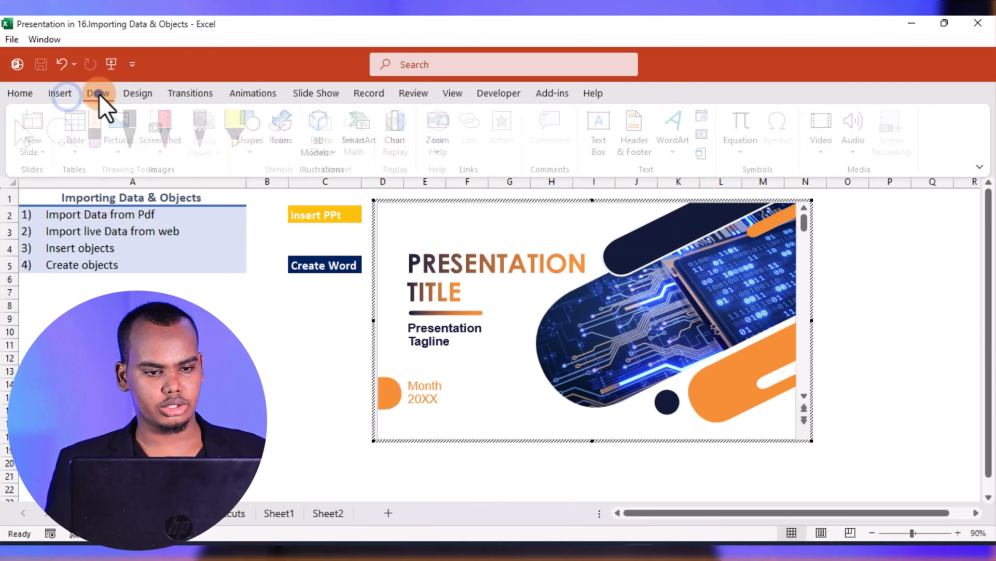
left_click(147, 93)
left_click(182, 92)
left_click(249, 93)
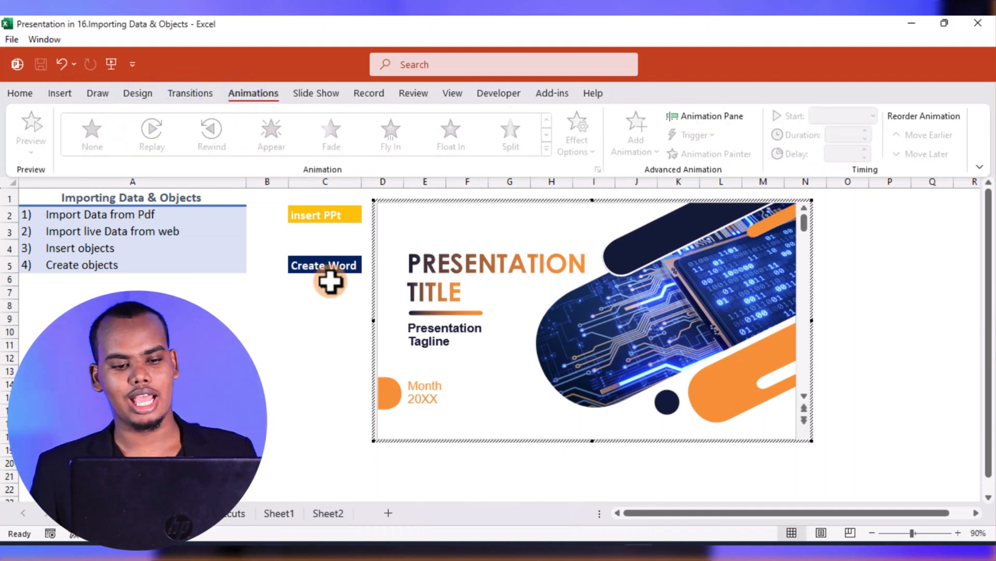
left_click(279, 340)
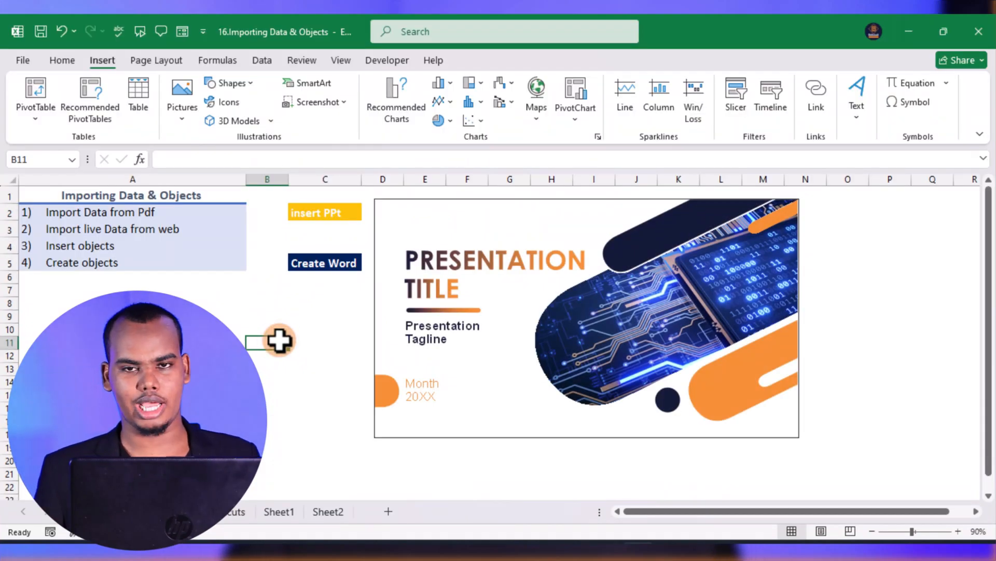
Embed a new Microsoft Word Document object at cell O2, shown as content rather than an icon
mouse_move(650, 503)
left_mouse_down()
mouse_move(659, 512)
mouse_move(686, 505)
mouse_move(667, 505)
left_mouse_up()
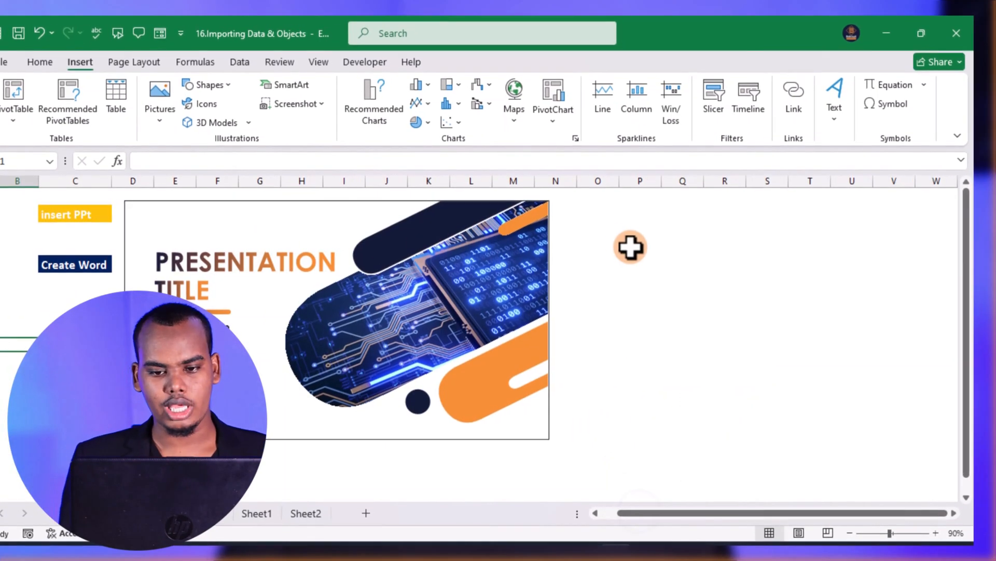
left_click(596, 220)
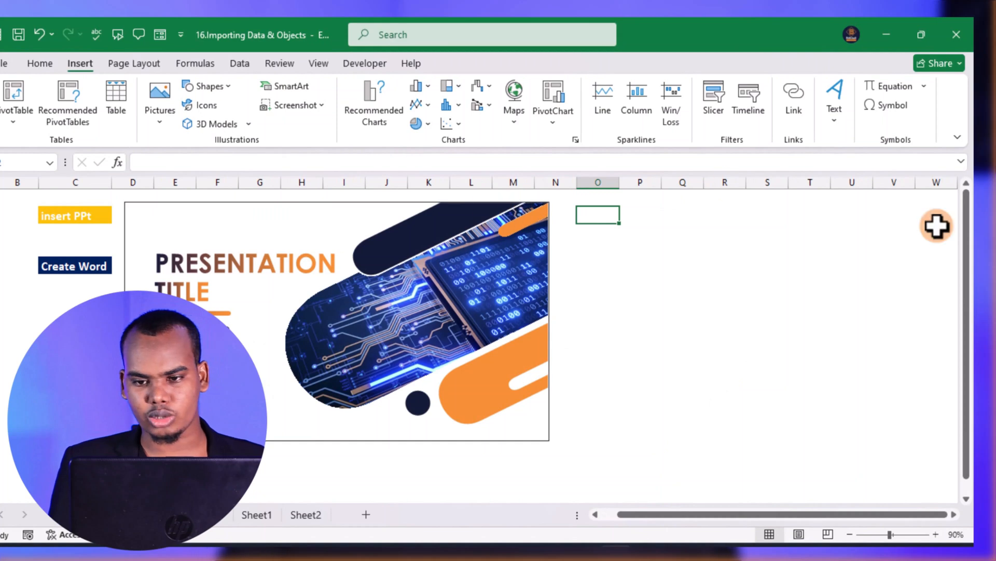
left_click(834, 125)
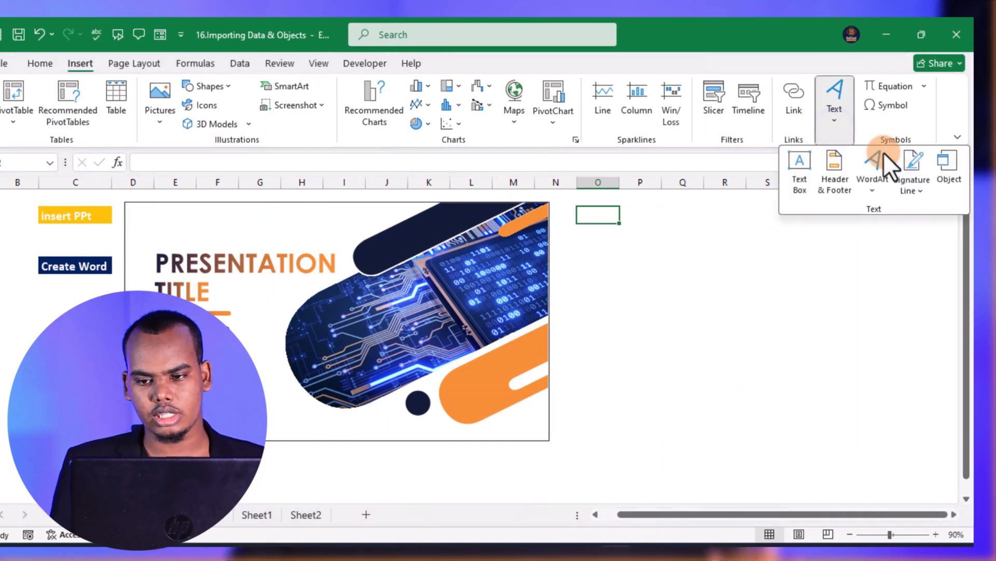
left_click(947, 171)
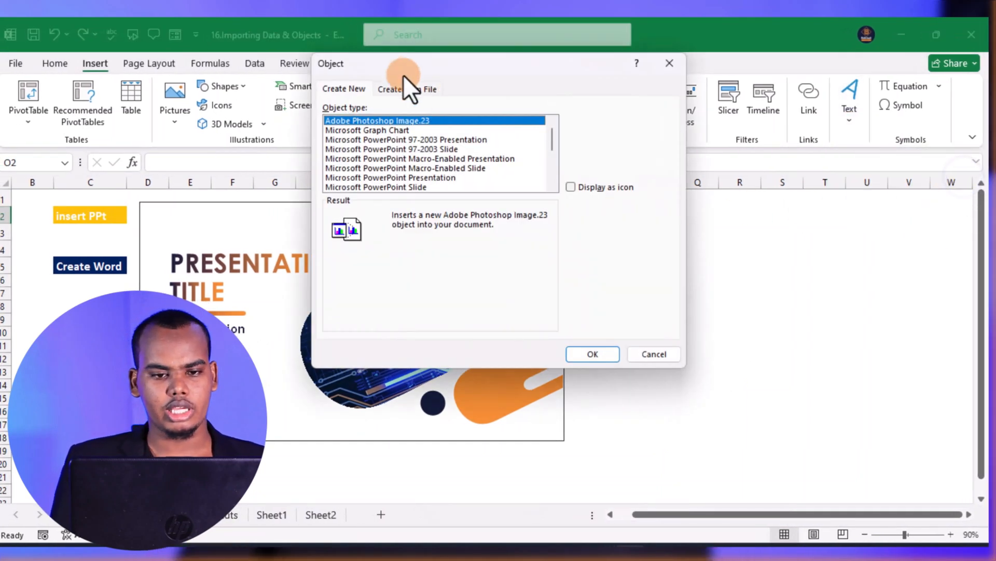
left_click(424, 88)
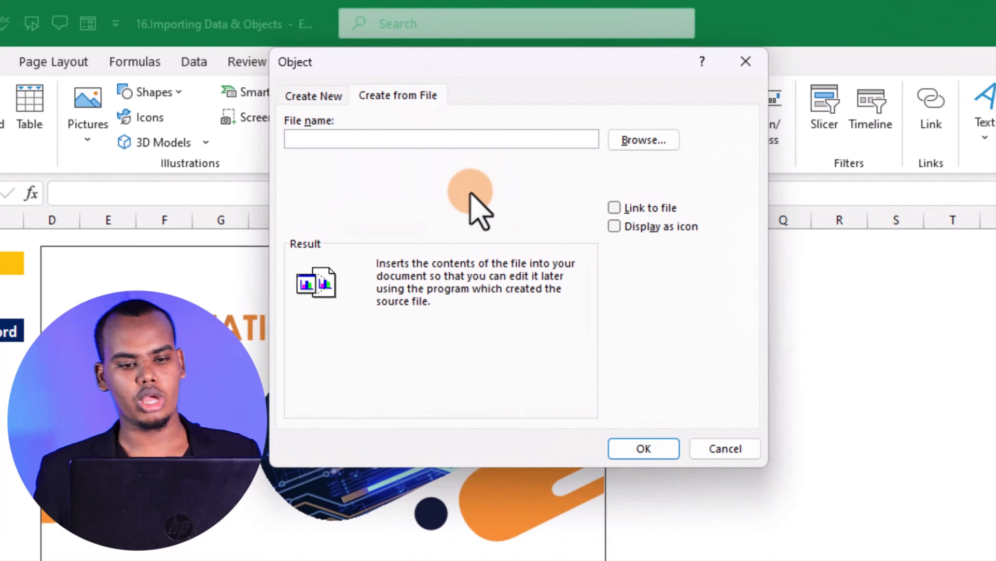
left_click(310, 93)
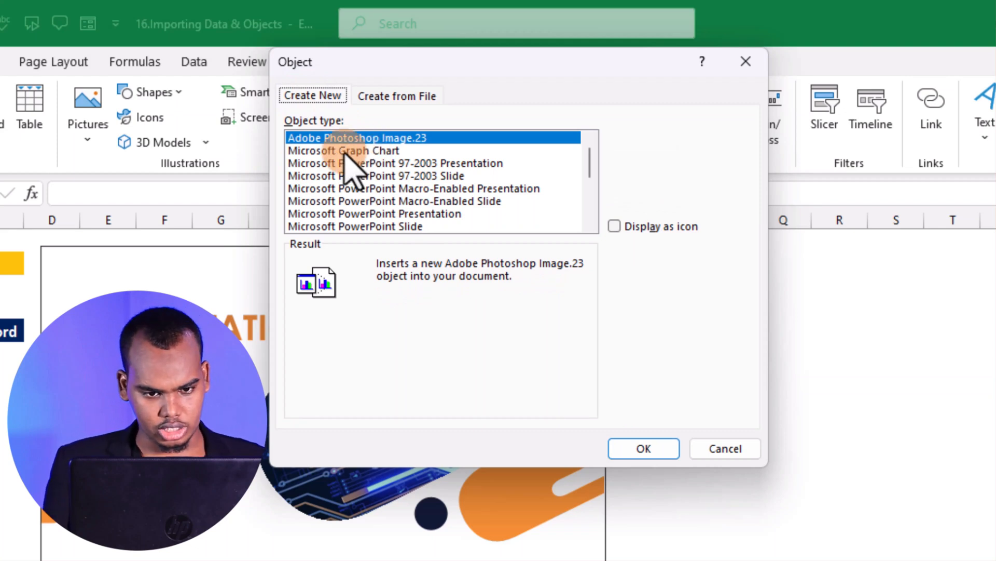
left_click(385, 151)
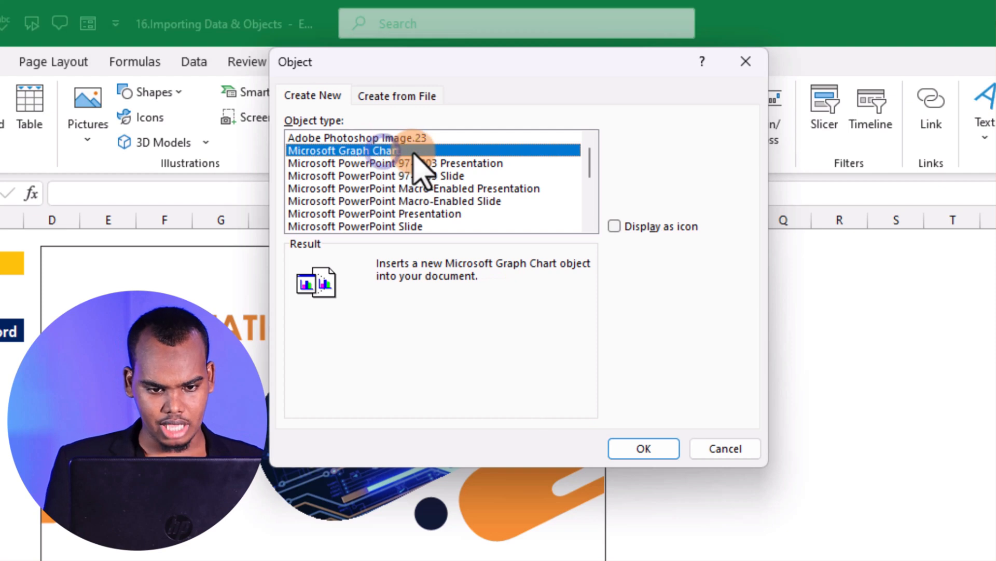
left_click(378, 162)
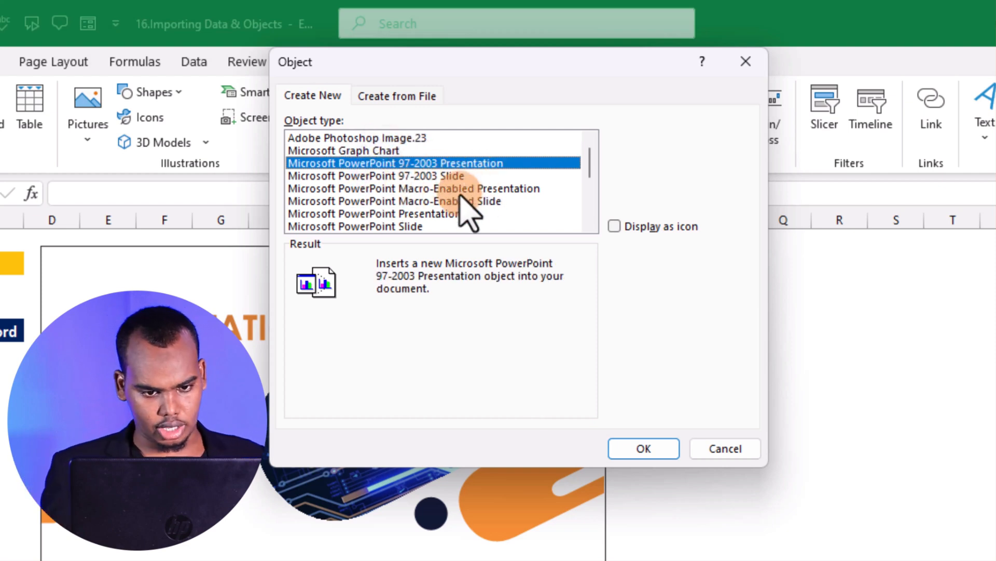
scroll(440, 188, "down", 1)
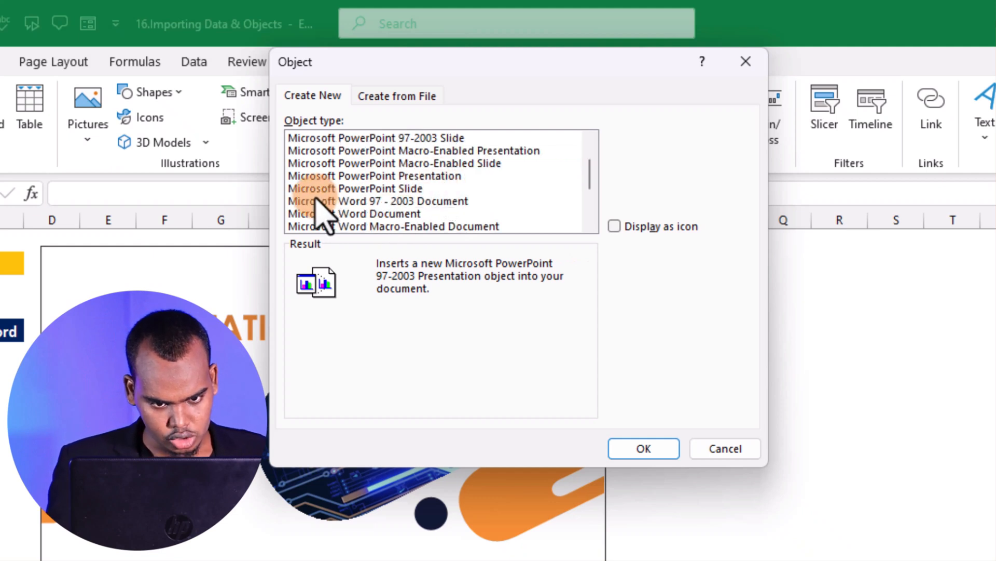
left_click(366, 188)
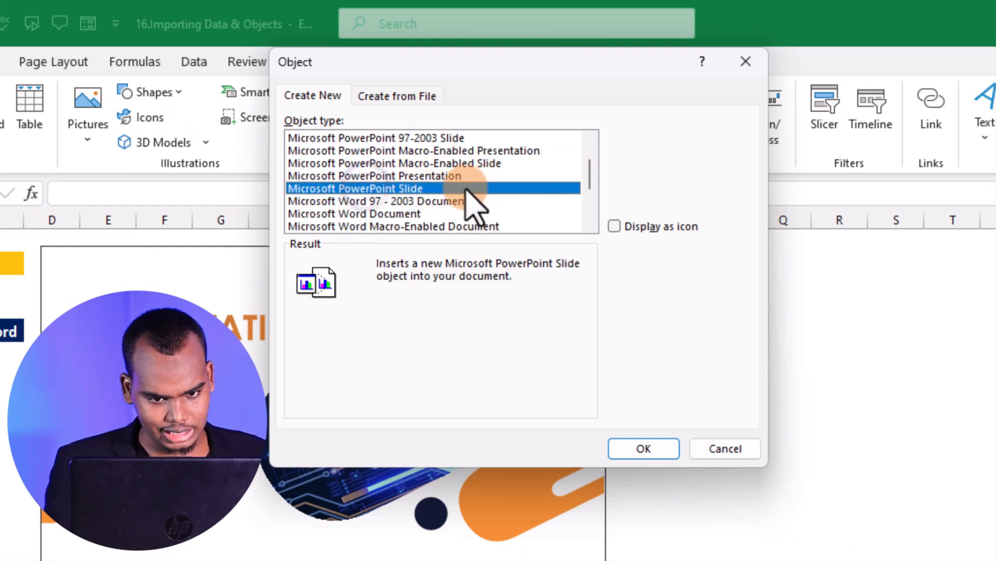
left_click(347, 213)
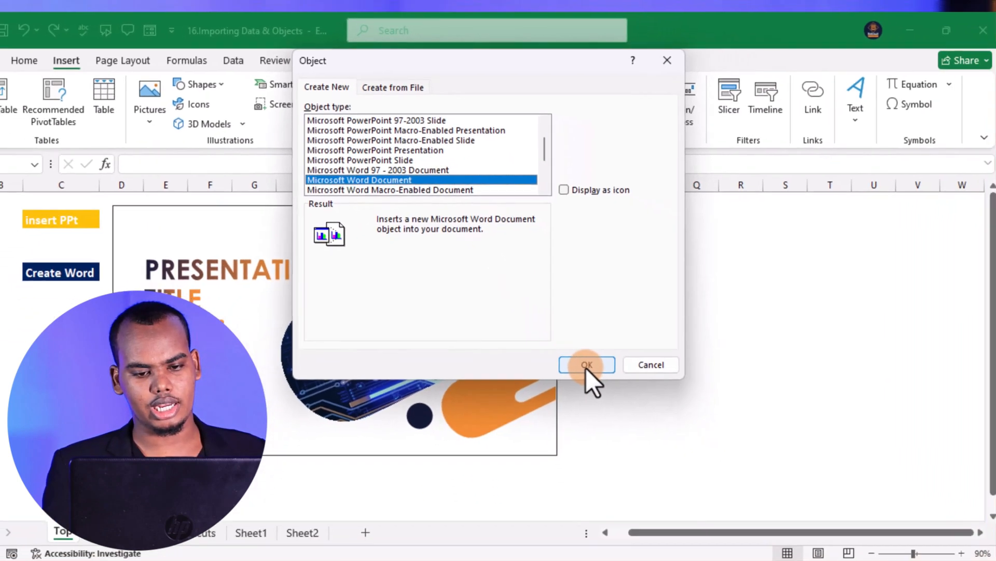
left_click(644, 449)
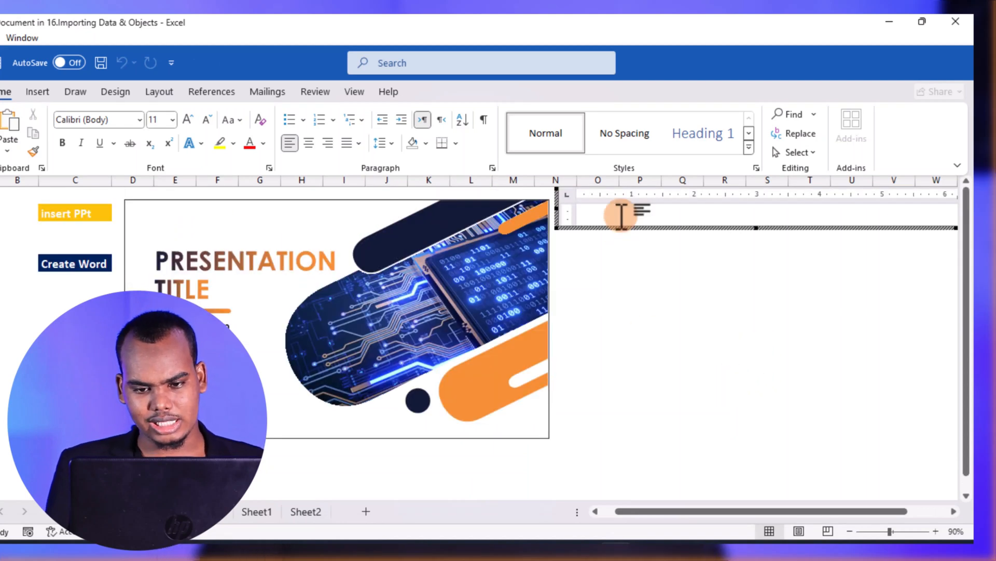
Move the frame of the new Word document down to about row 5, beside the presentation
mouse_move(697, 227)
left_mouse_down()
mouse_move(685, 309)
mouse_move(663, 274)
left_mouse_up()
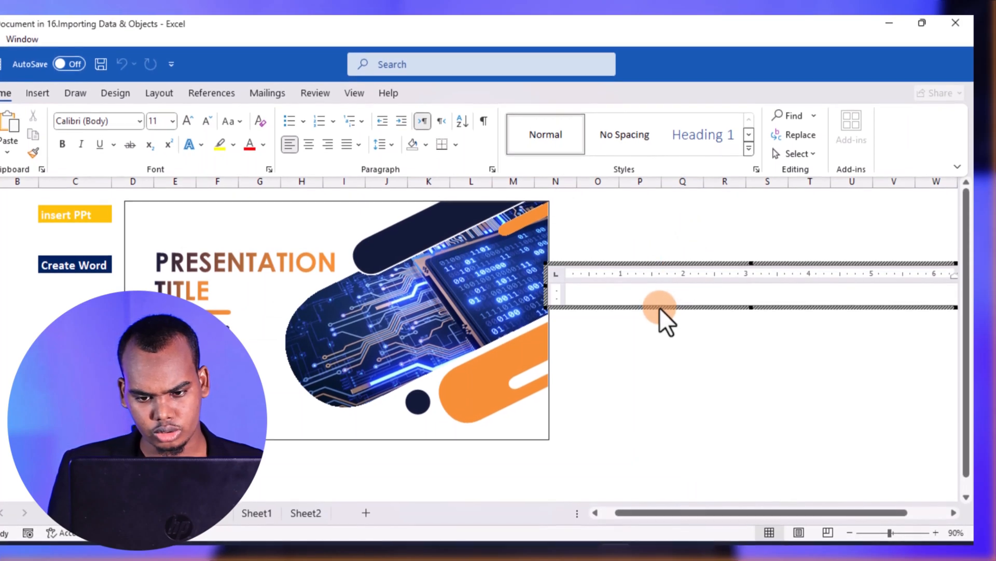
left_click(670, 309)
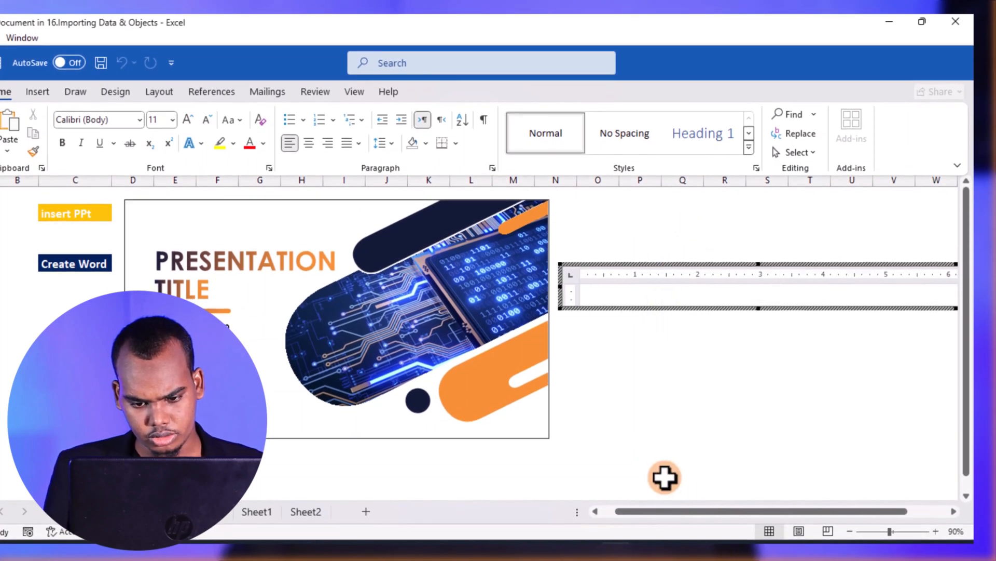
left_click_drag(751, 513, 778, 513)
left_click(496, 301)
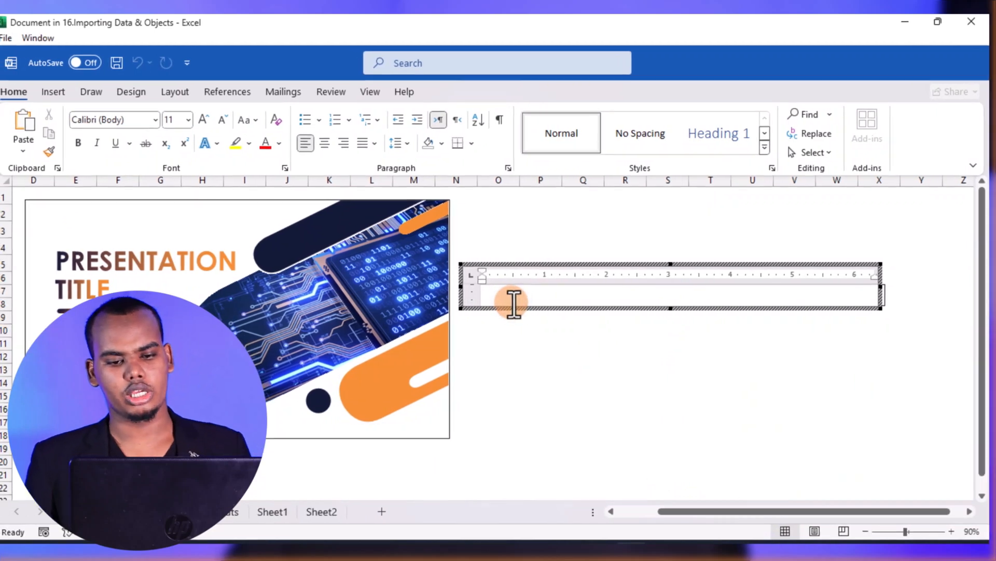
Move the presentation down below the labels and place the empty Word document beside the Create Word label
left_click(356, 263)
left_click_drag(385, 266, 359, 254)
left_click(390, 260)
left_click(358, 325)
left_click_drag(756, 514, 692, 513)
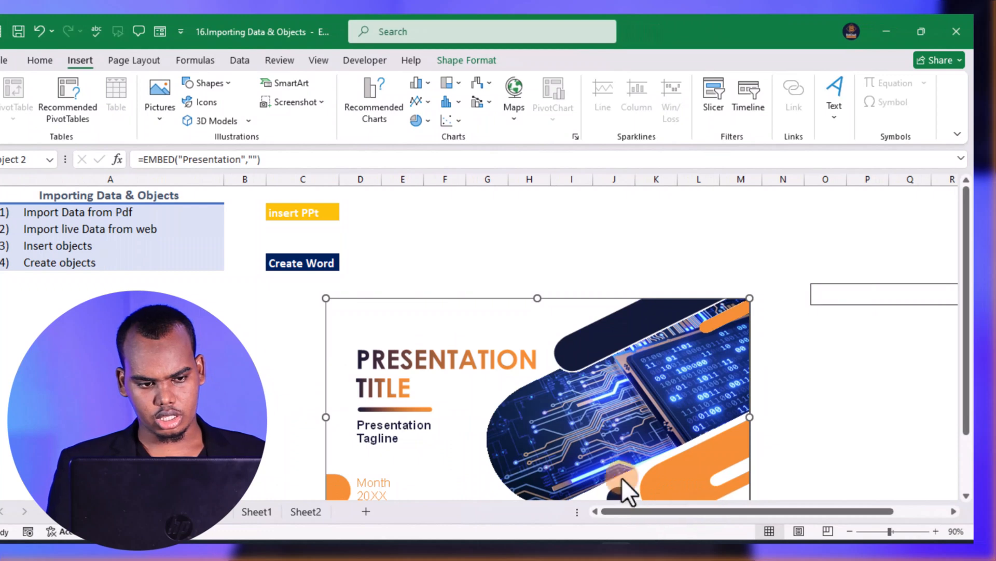
left_click_drag(854, 298, 403, 256)
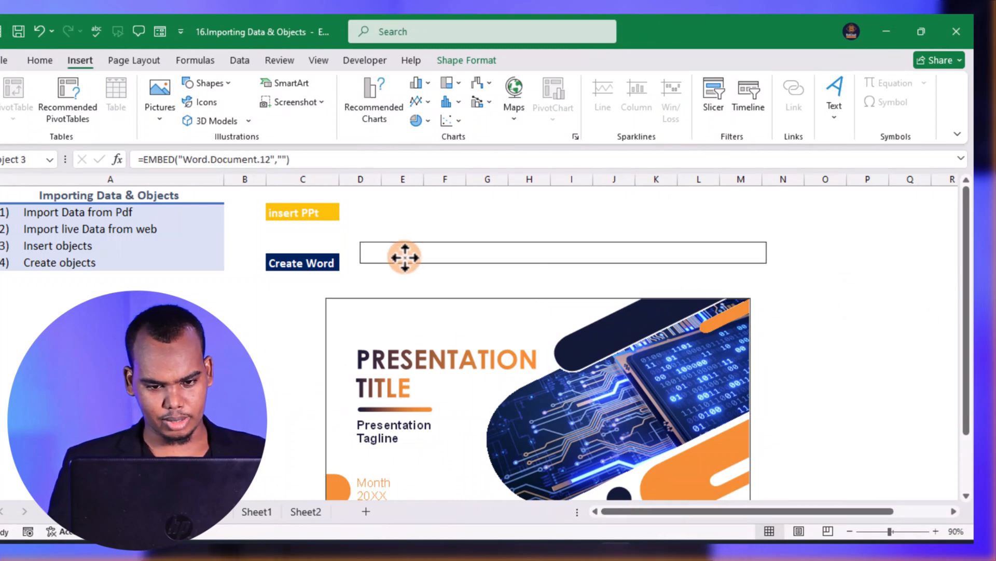
left_click(274, 322)
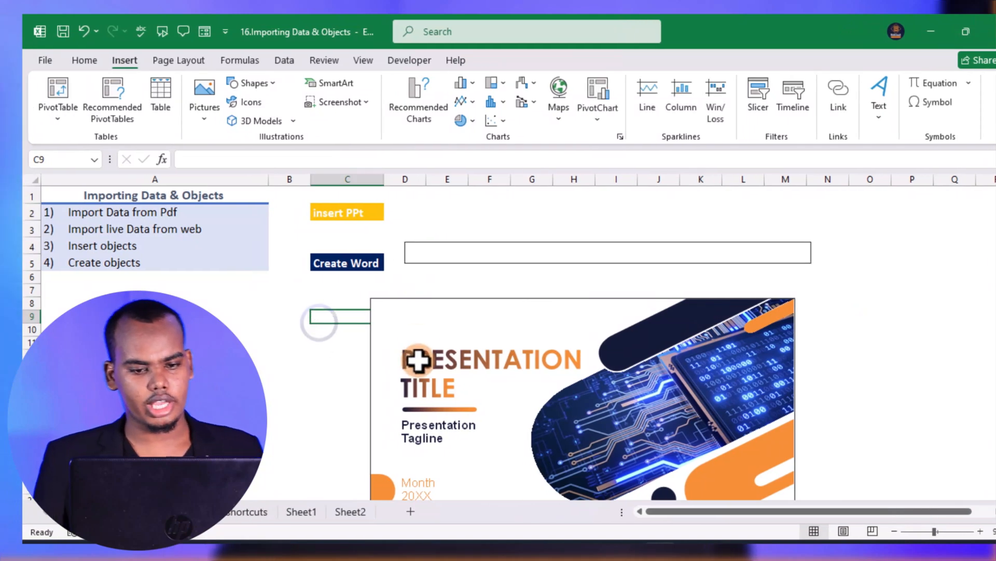
Activate the embedded Word document beside the Create Word label for editing within the worksheet
left_click(460, 253)
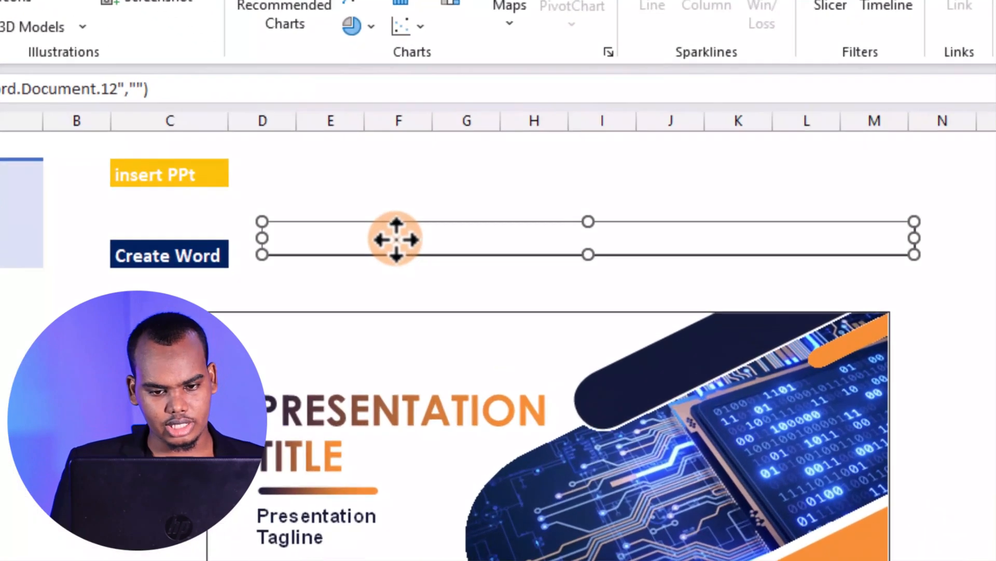
right_click(493, 257)
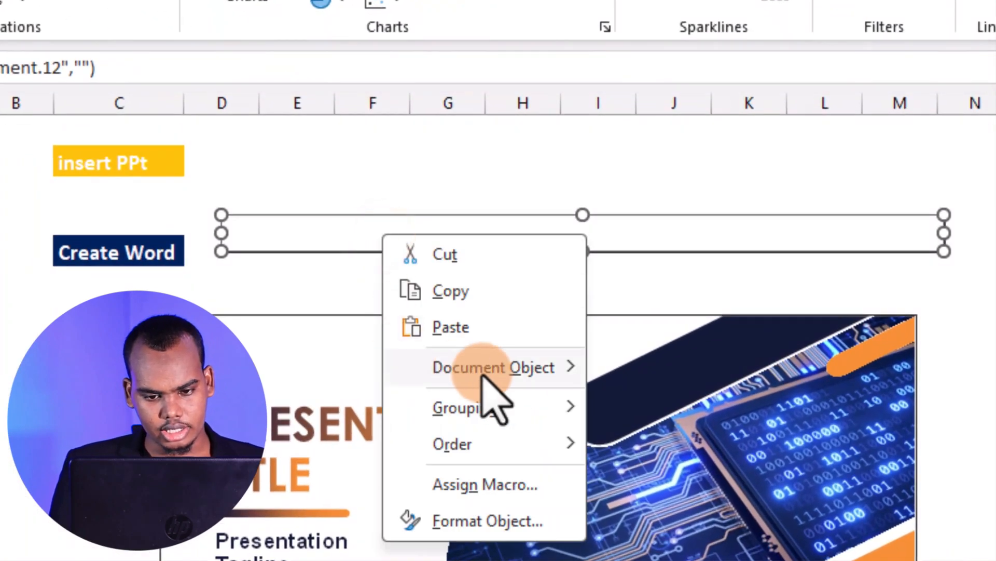
left_click(498, 372)
left_click(649, 370)
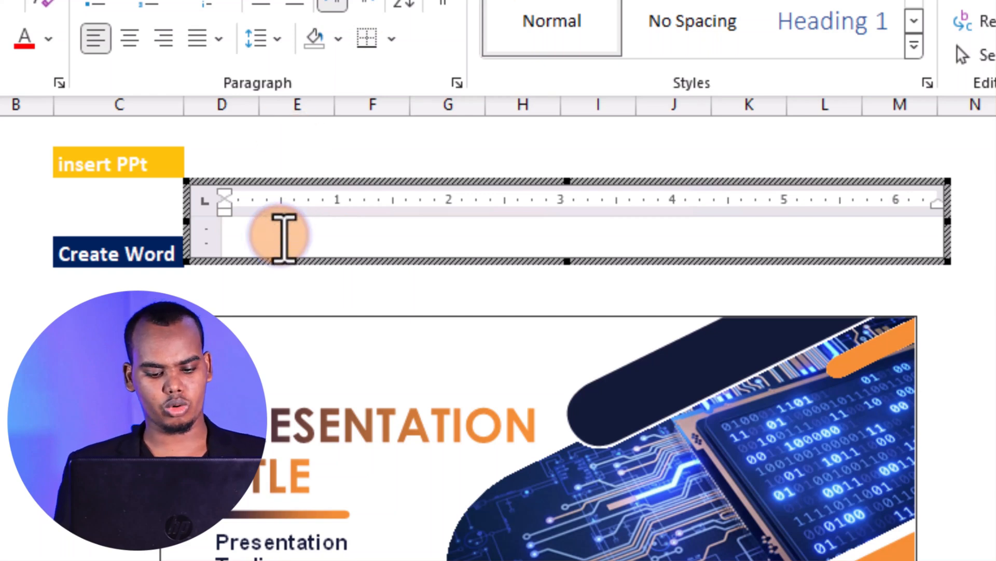
Write "This lisson you will be leaning how to import data and objects" as the first line of the embedded Word document
type("th")
key("BackSpace")
key("BackSpace")
type("This lisson ")
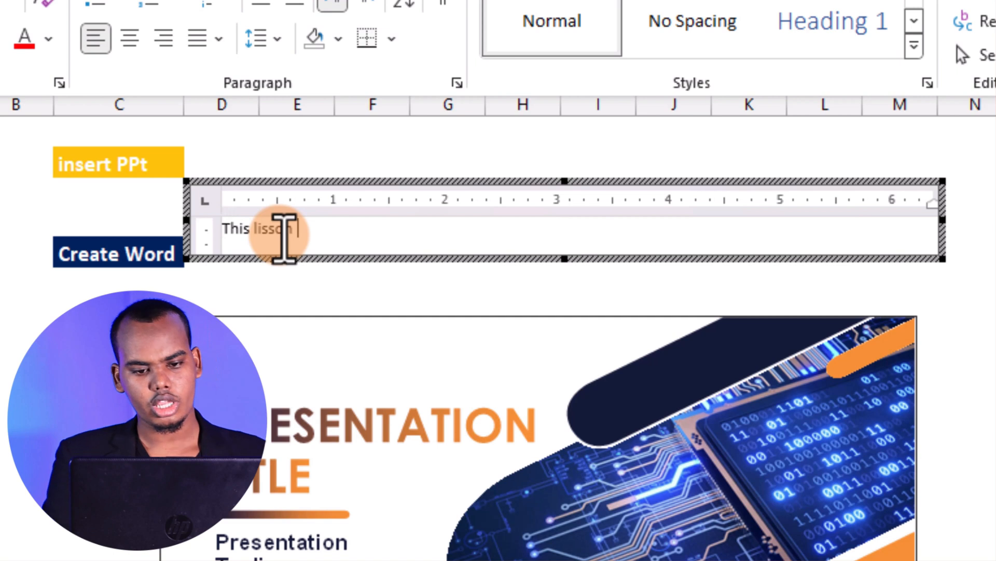
type("you ")
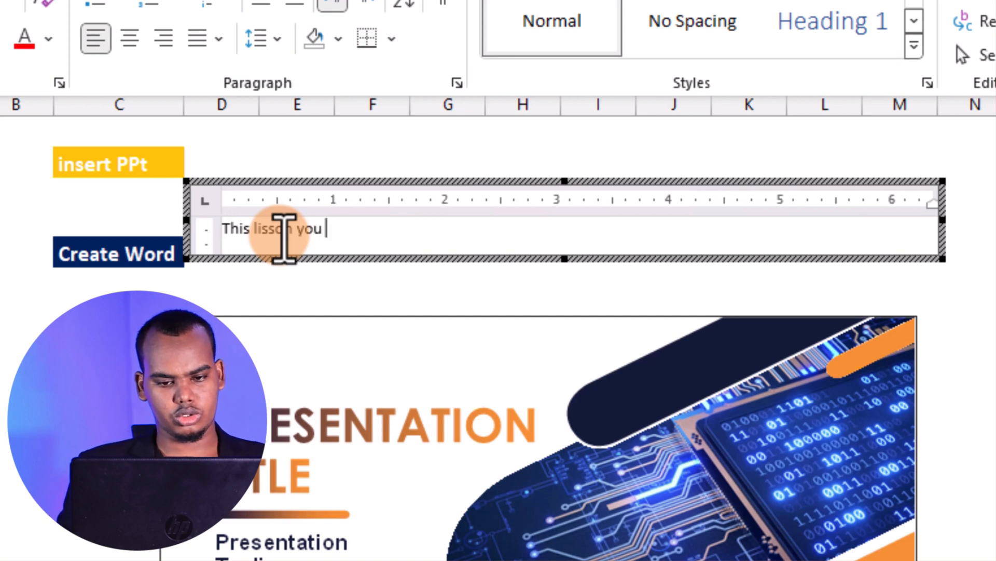
type("will be lea")
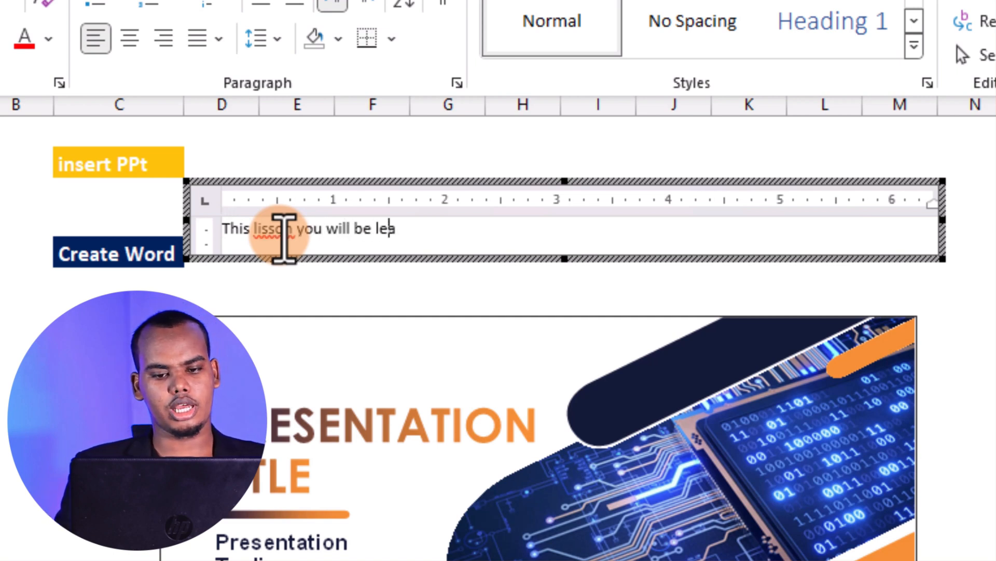
type("ning how ")
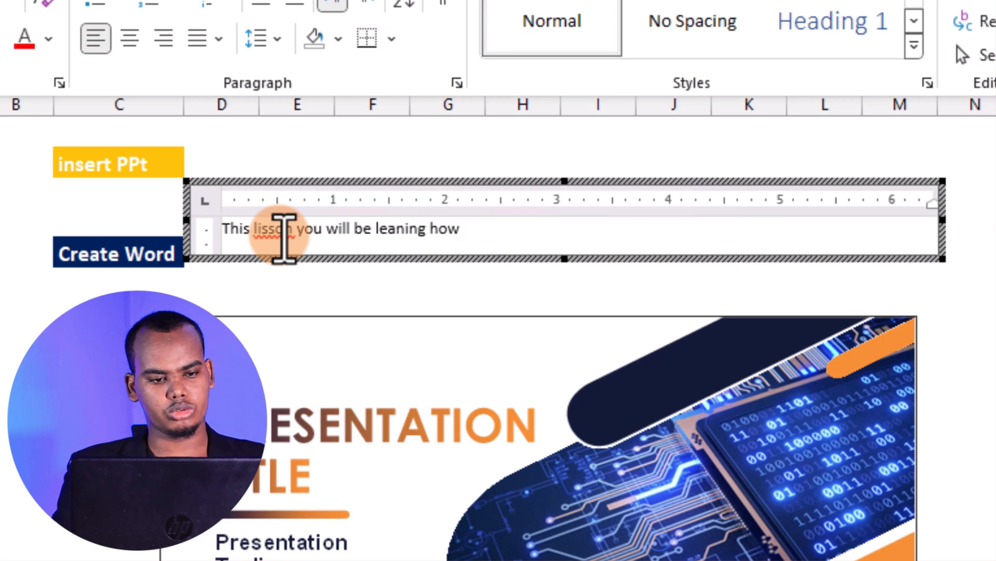
type("to import data and")
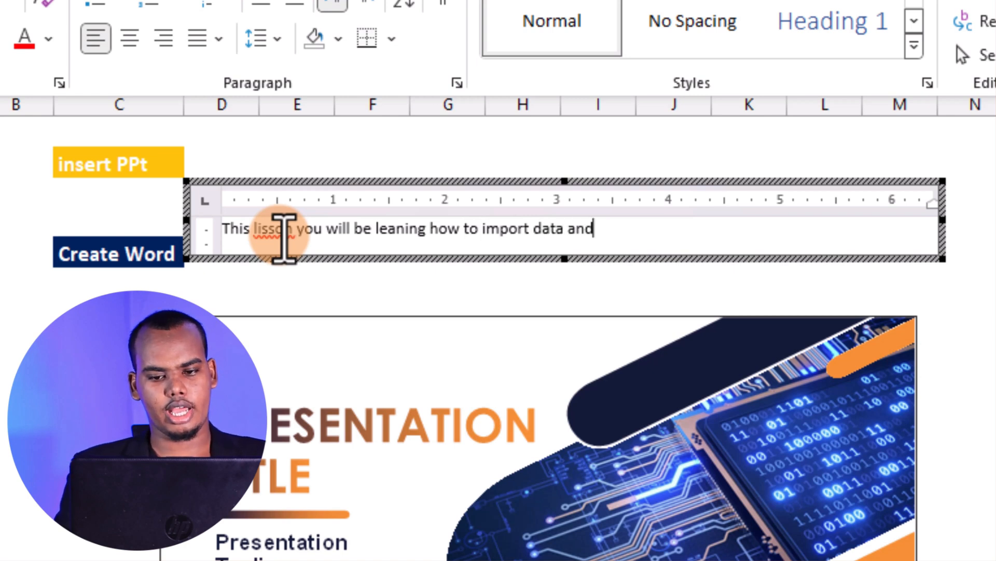
type(" objects")
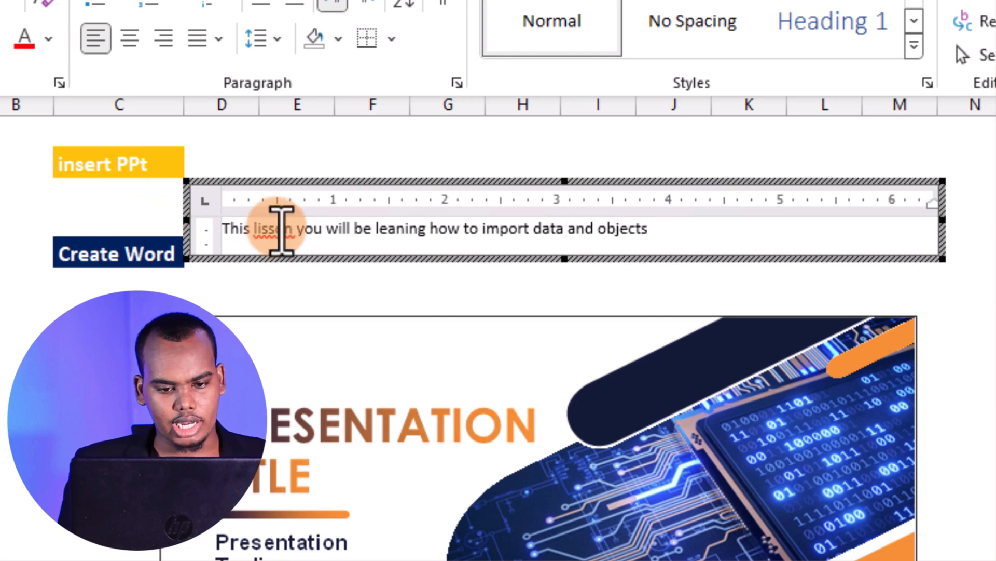
Correct the misspelled word "lisson" to "lesson" and place the text cursor at the end of the sentence
right_click(283, 231)
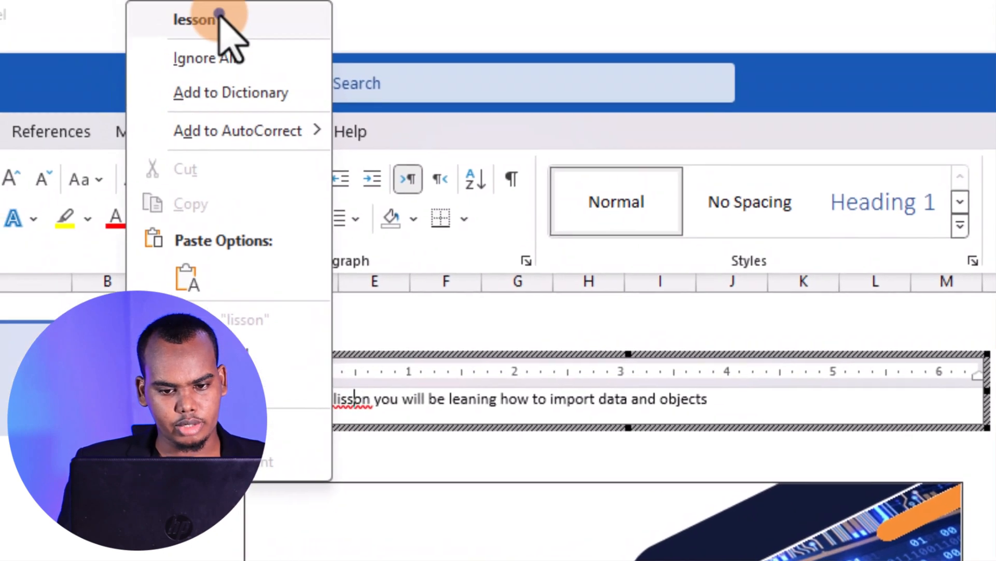
left_click(220, 16)
left_click(719, 402)
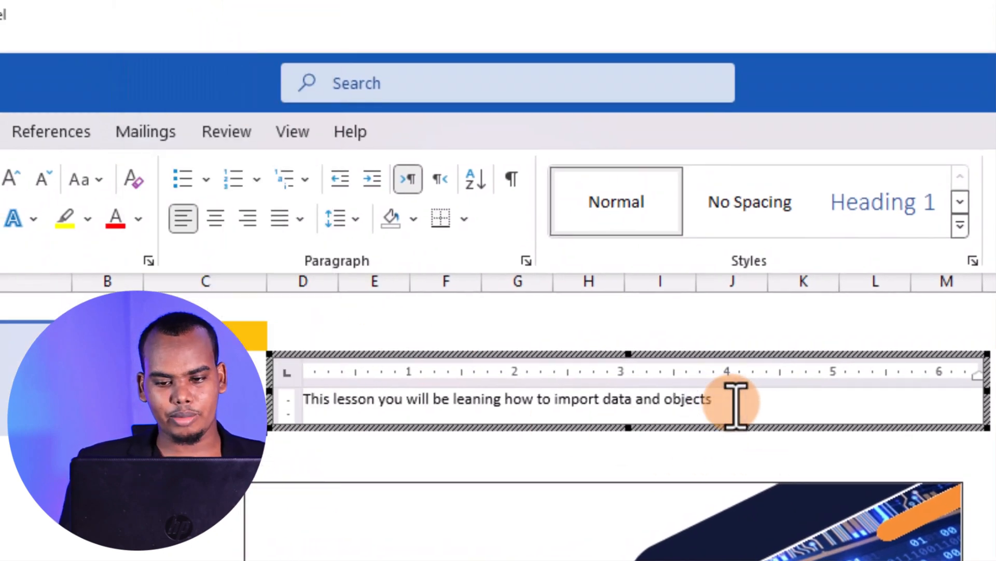
Add a new paragraph reading "Import data from pdf" below the opening sentence
key("Return")
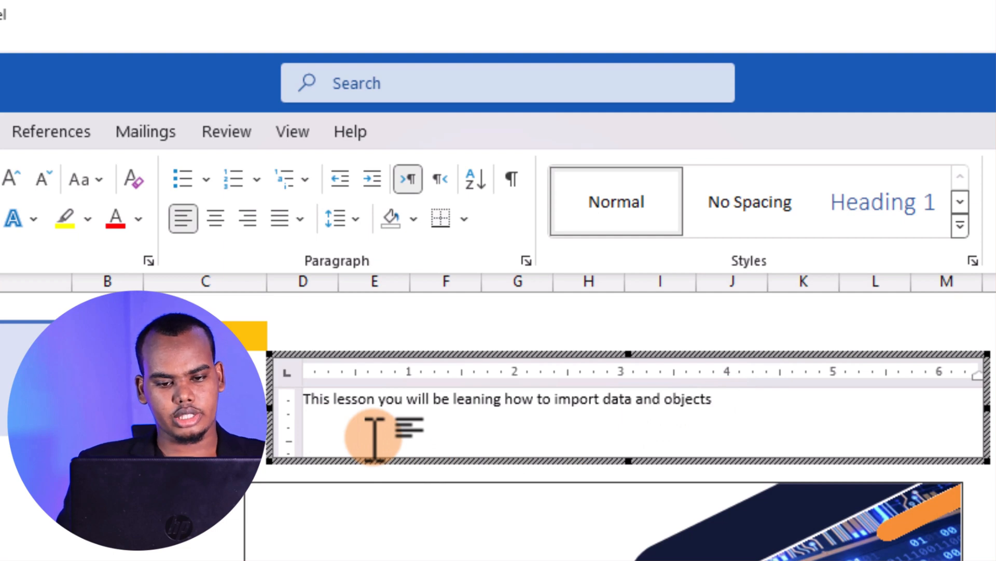
type("import ")
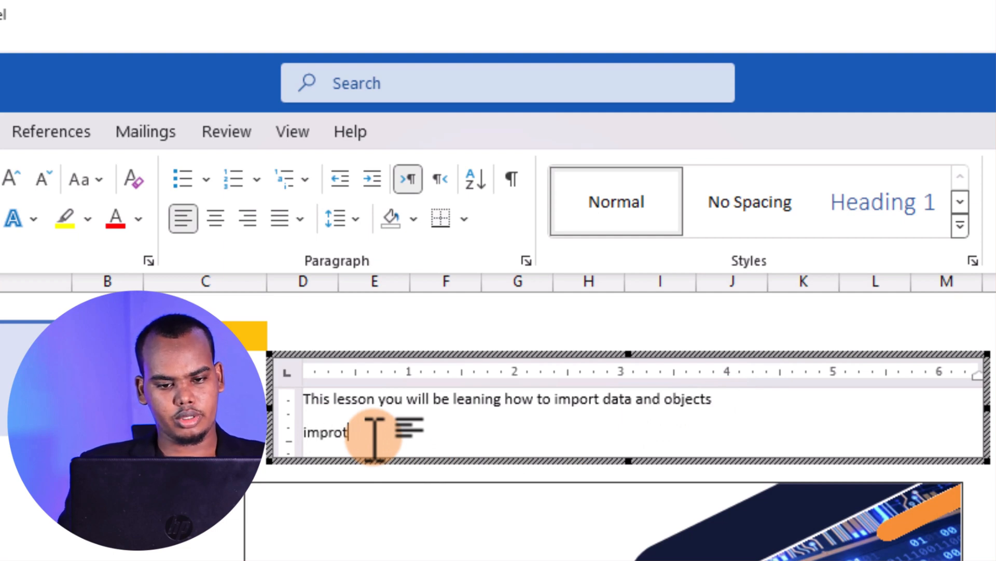
type("data f")
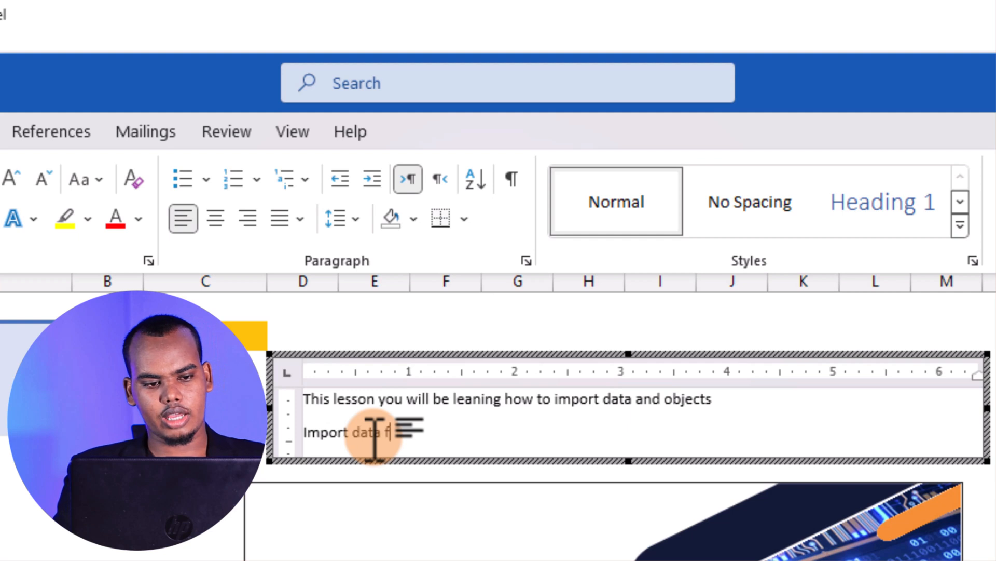
type("rom pdf")
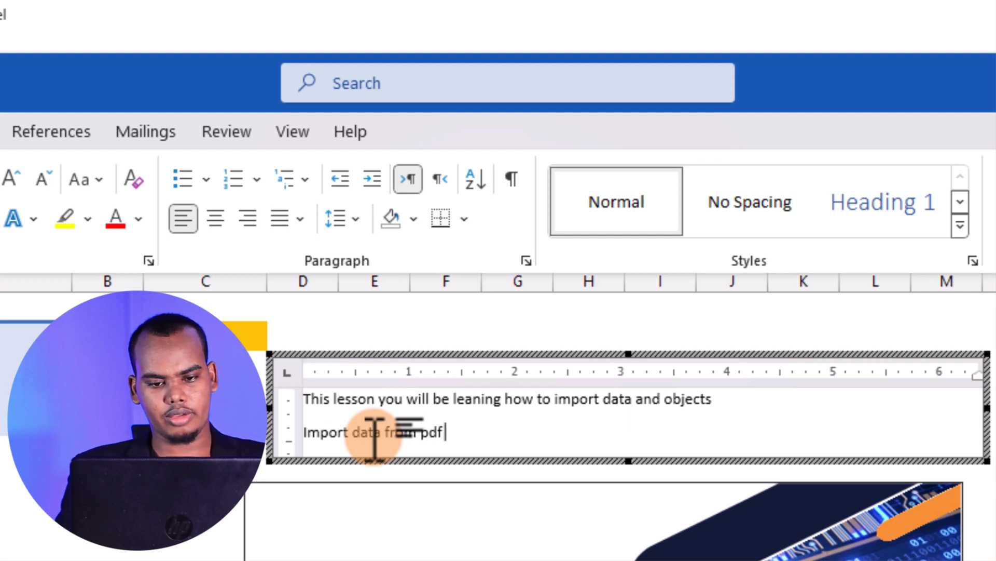
Add another paragraph reading "Import data from web" below the pdf line
key("Return")
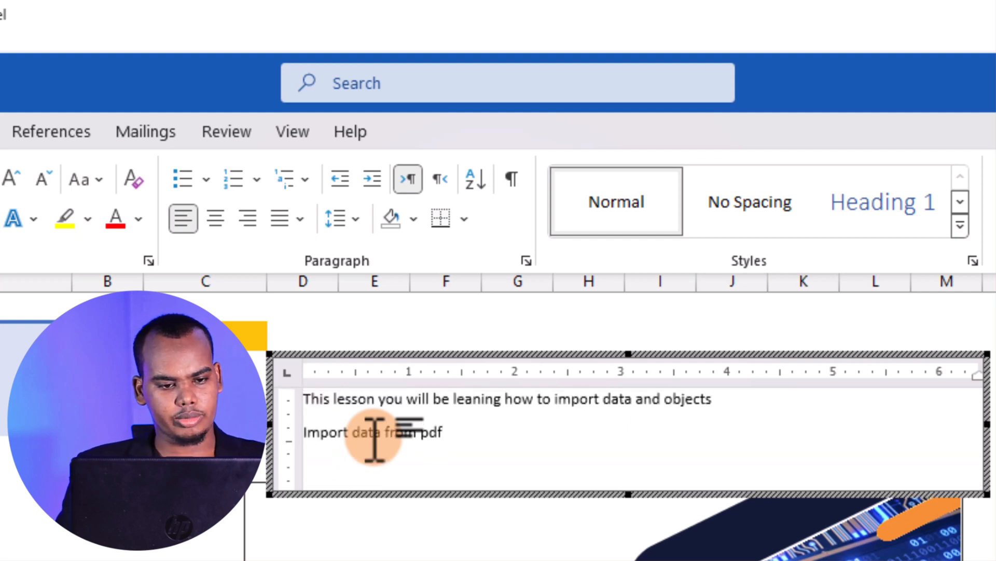
type("Import pd")
key("BackSpace")
key("BackSpace")
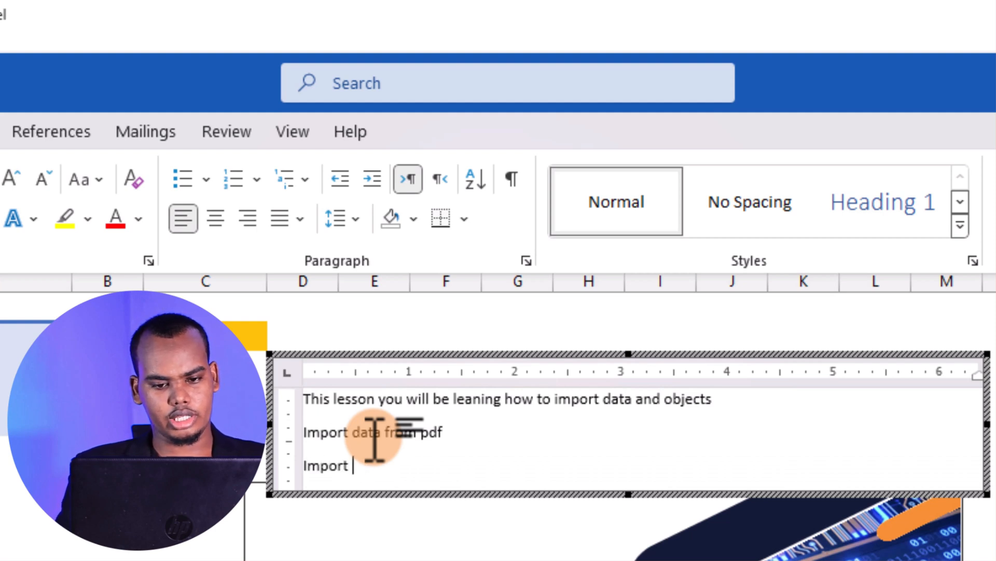
type("data from web")
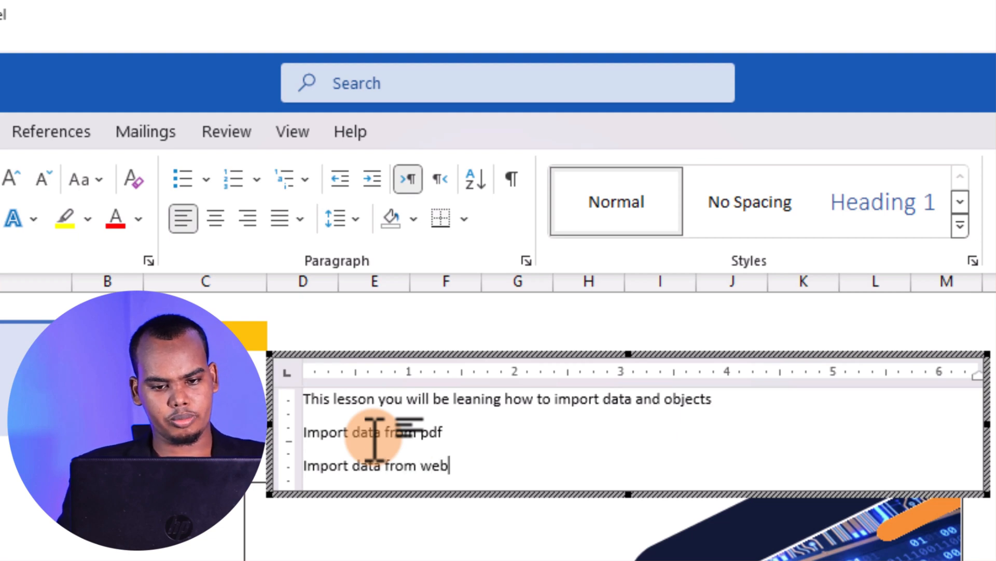
key("Return")
type("ins")
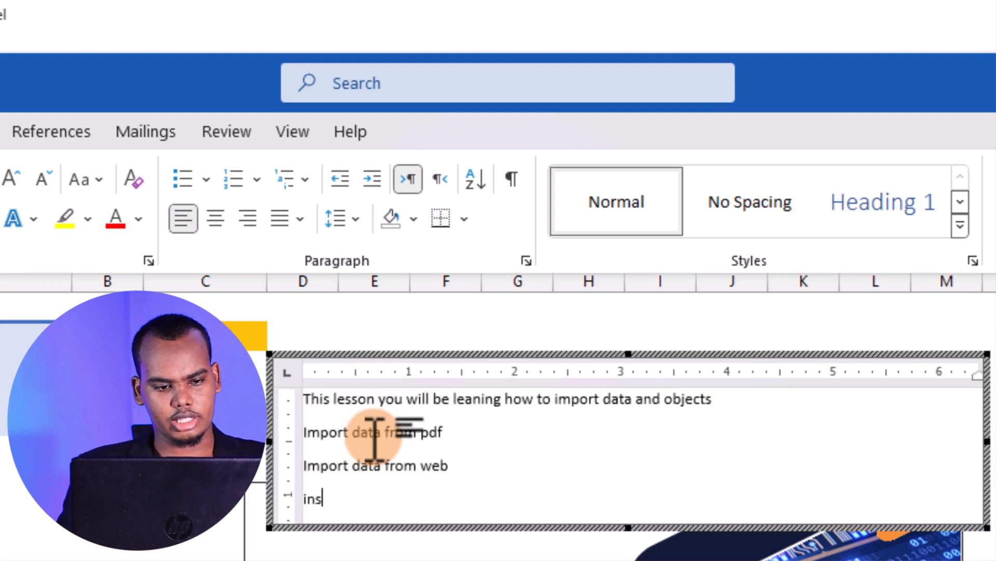
type("ert o")
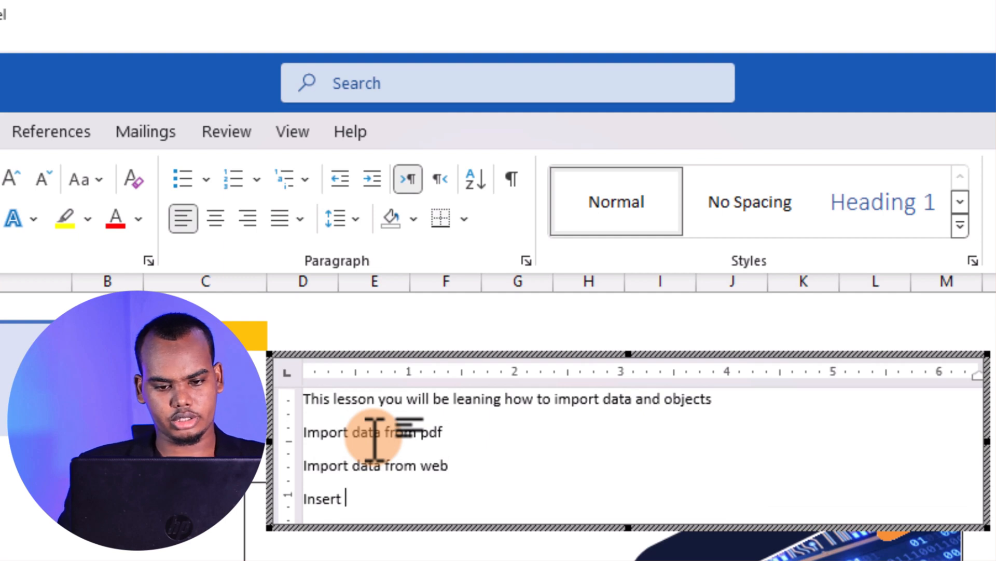
key("BackSpace")
key("BackSpace")
key("BackSpace")
key("BackSpace")
key("BackSpace")
key("BackSpace")
key("BackSpace")
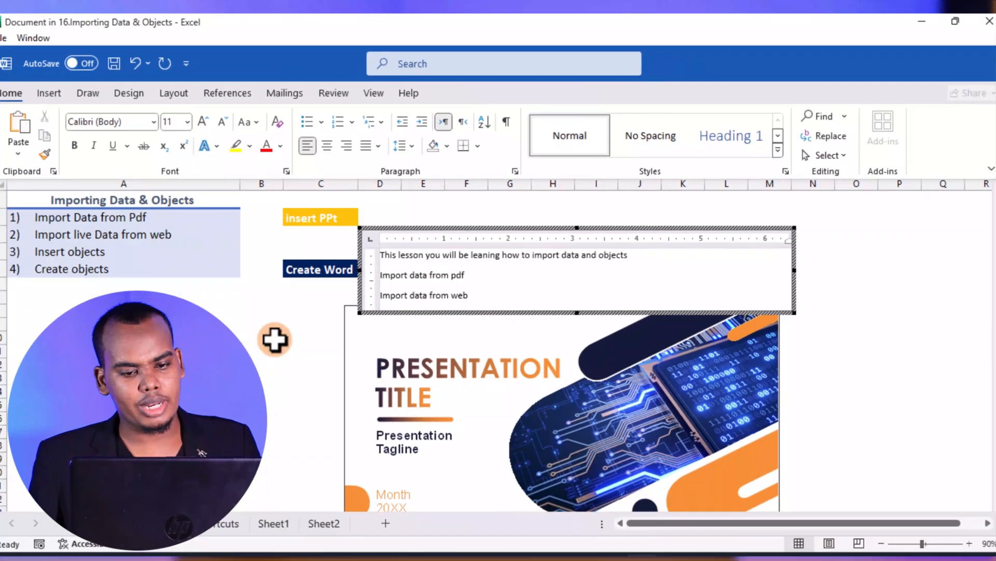
Finish editing the embedded Word document, return to the worksheet and select the document as an object
left_click(275, 340)
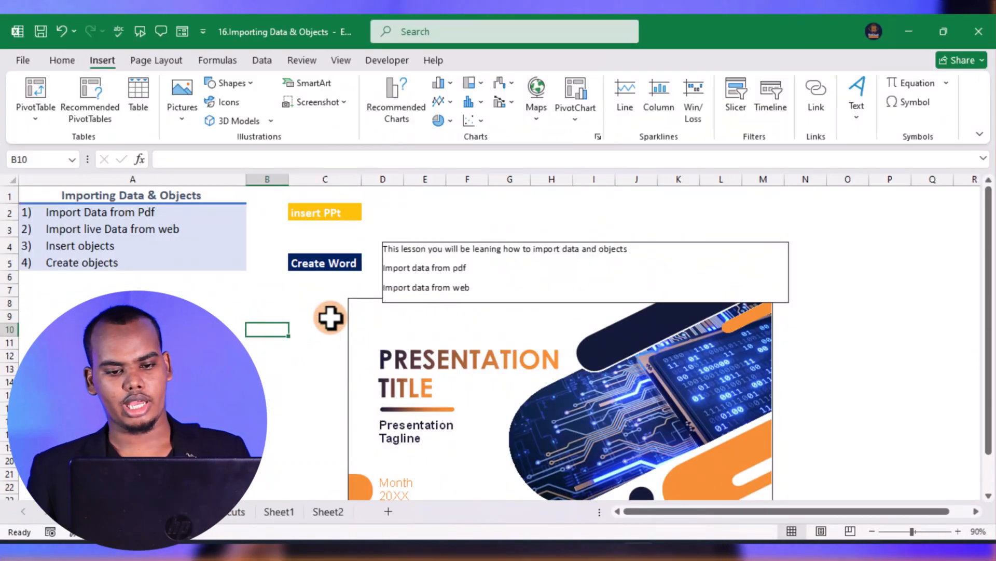
left_click(477, 284)
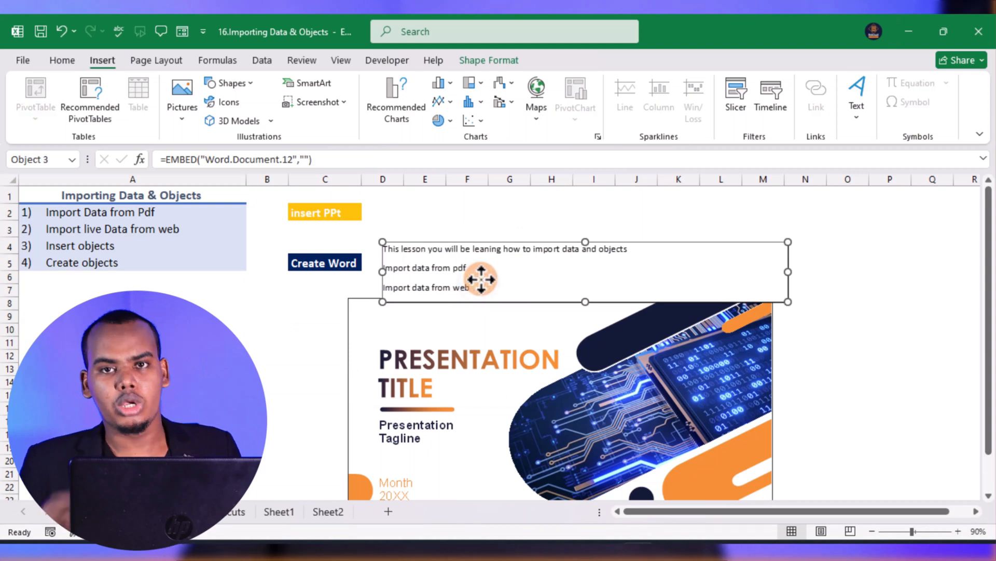